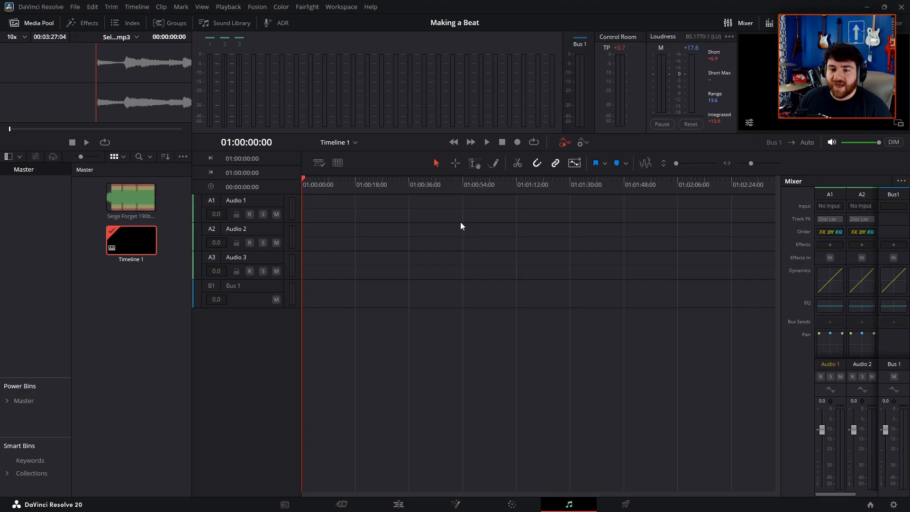
# Switch the timeline's time scale to Tempo.
pyautogui.click(342, 162)
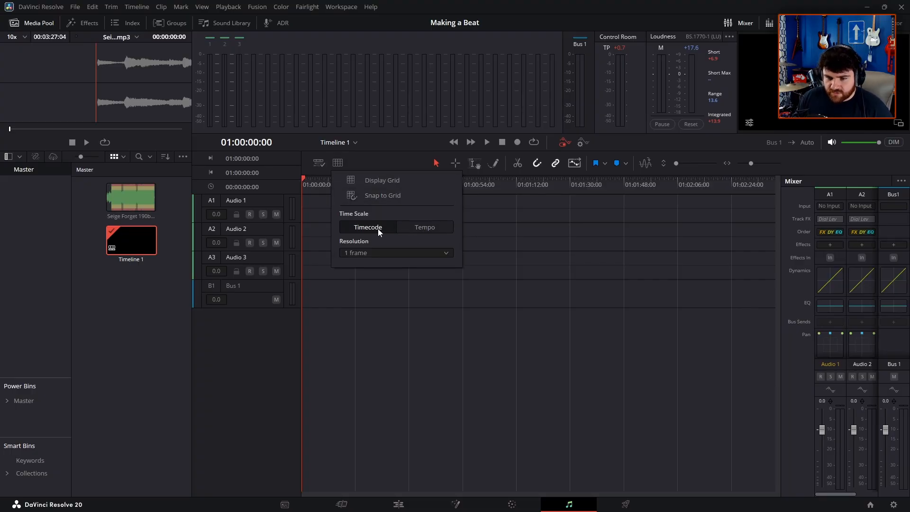
pyautogui.click(422, 228)
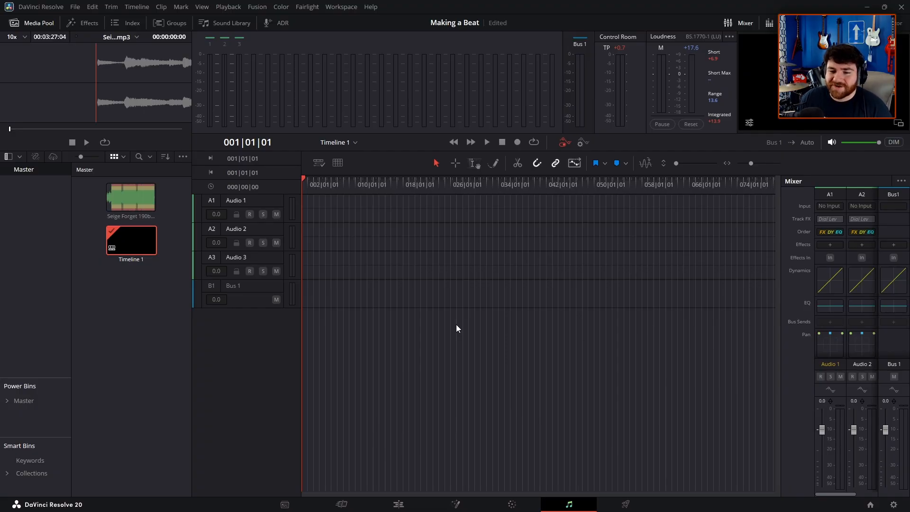
# Switch to Splice and browse the sounds library, previewing several loops and one-shots.
pyautogui.scroll(-5, 519, 222)
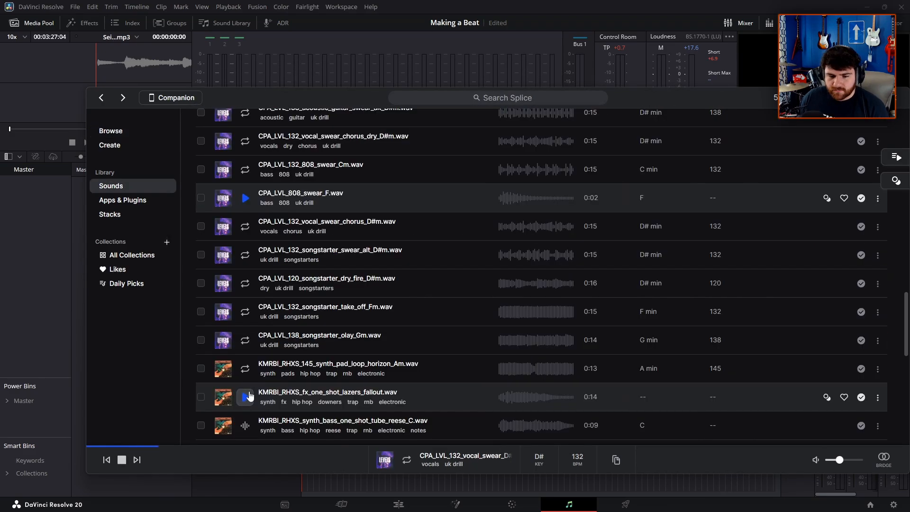
pyautogui.click(245, 397)
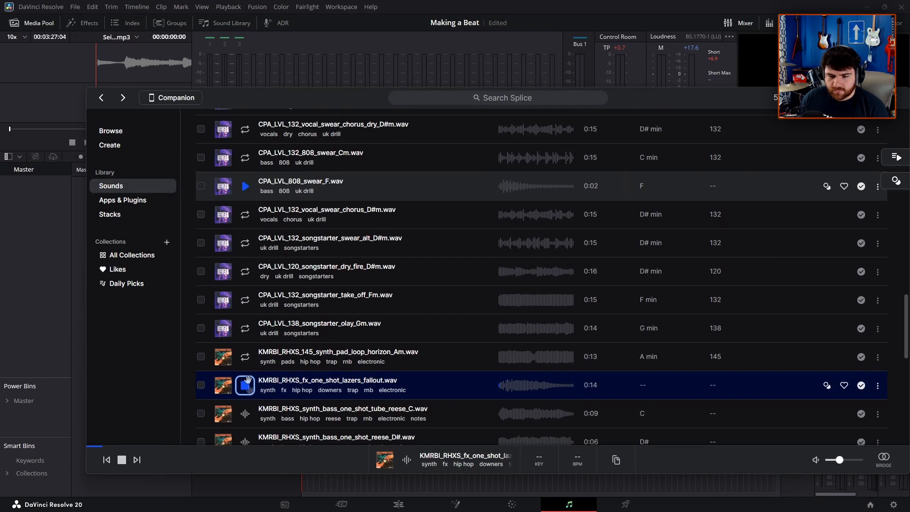
pyautogui.scroll(-3, 248, 379)
pyautogui.click(245, 274)
pyautogui.click(250, 332)
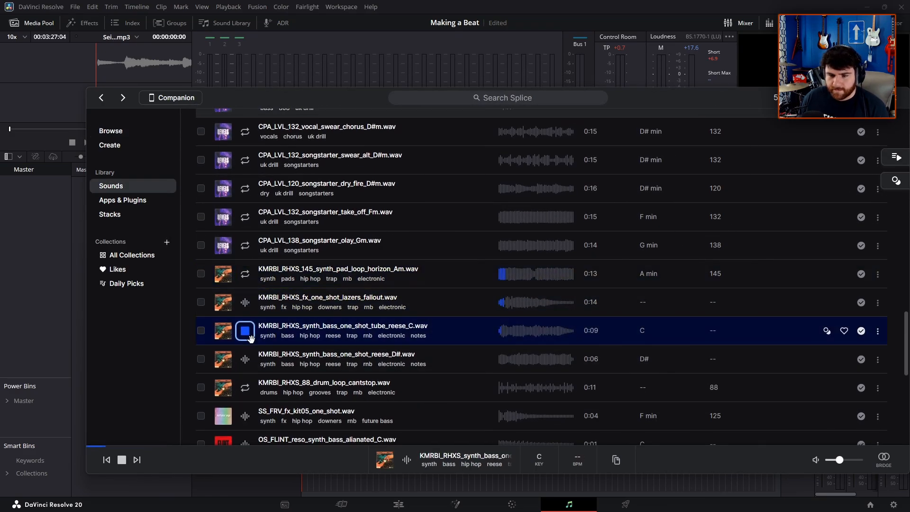
pyautogui.click(245, 359)
pyautogui.scroll(-3, 245, 359)
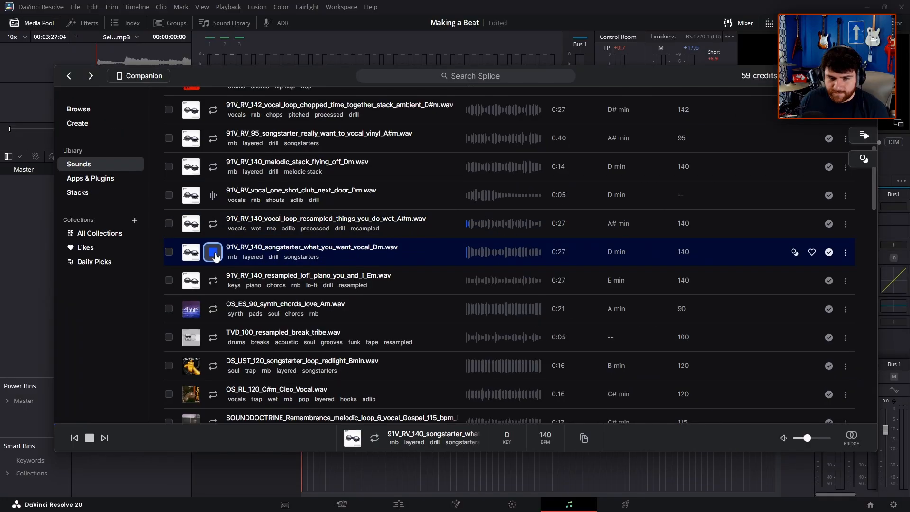
pyautogui.scroll(-3, 213, 243)
pyautogui.scroll(3, 214, 244)
pyautogui.scroll(-4, 214, 244)
pyautogui.click(213, 245)
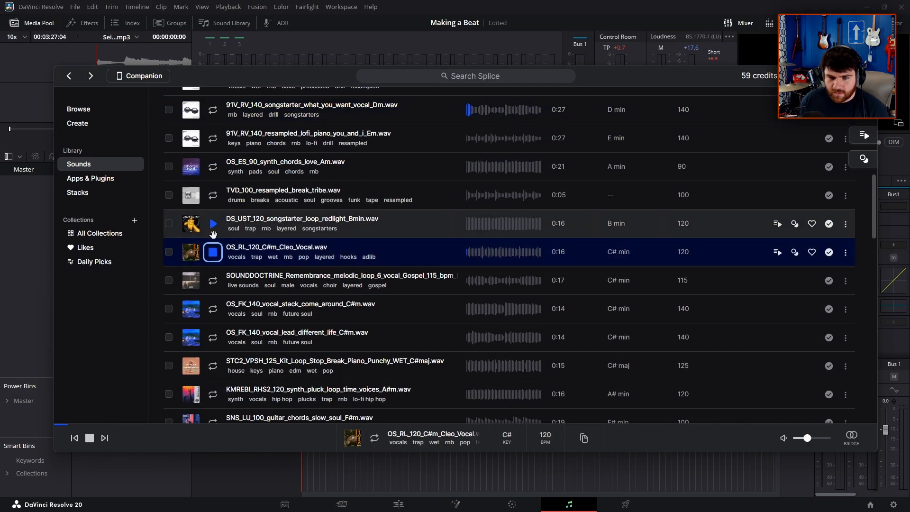
# Keep scrolling the Splice sounds list and previewing more samples to find a melody loop.
pyautogui.click(213, 224)
pyautogui.scroll(-3, 213, 226)
pyautogui.click(213, 272)
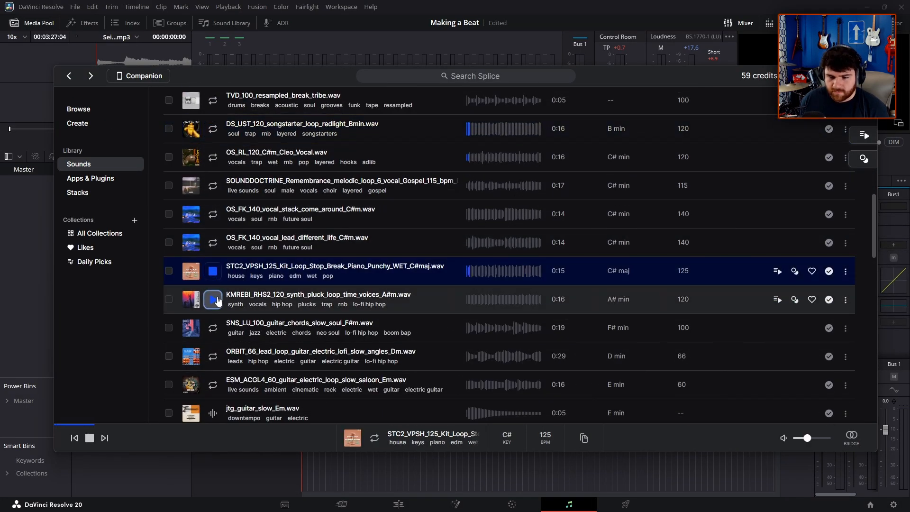
pyautogui.click(218, 300)
pyautogui.scroll(-3, 217, 300)
pyautogui.click(212, 291)
pyautogui.click(213, 262)
pyautogui.scroll(-4, 221, 276)
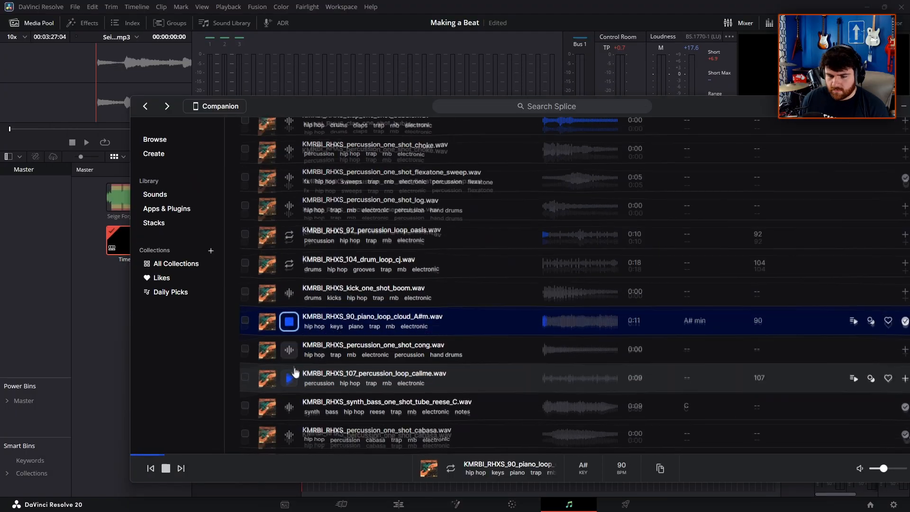
pyautogui.scroll(-1, 306, 366)
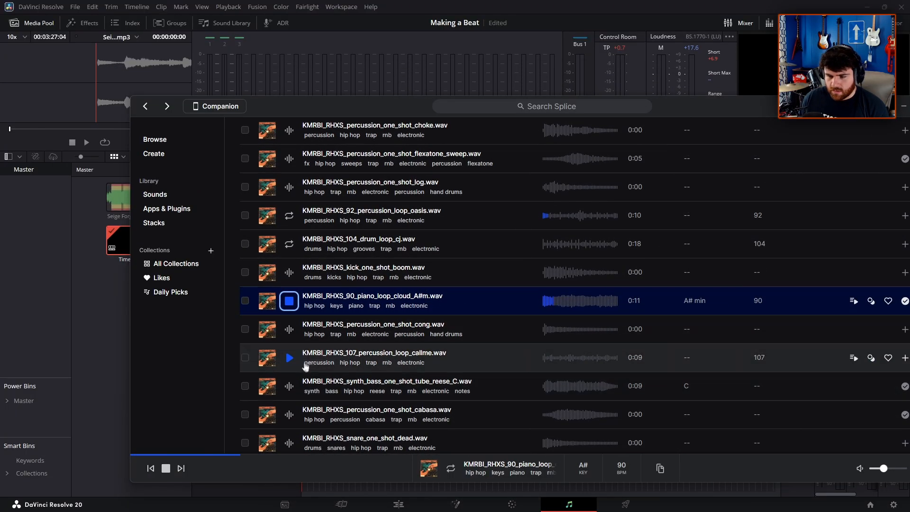
pyautogui.click(289, 387)
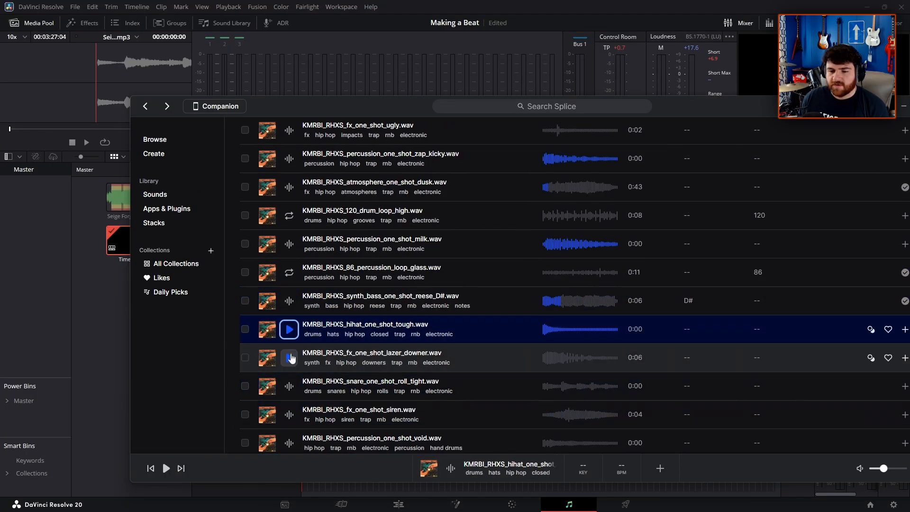
pyautogui.scroll(-5, 305, 286)
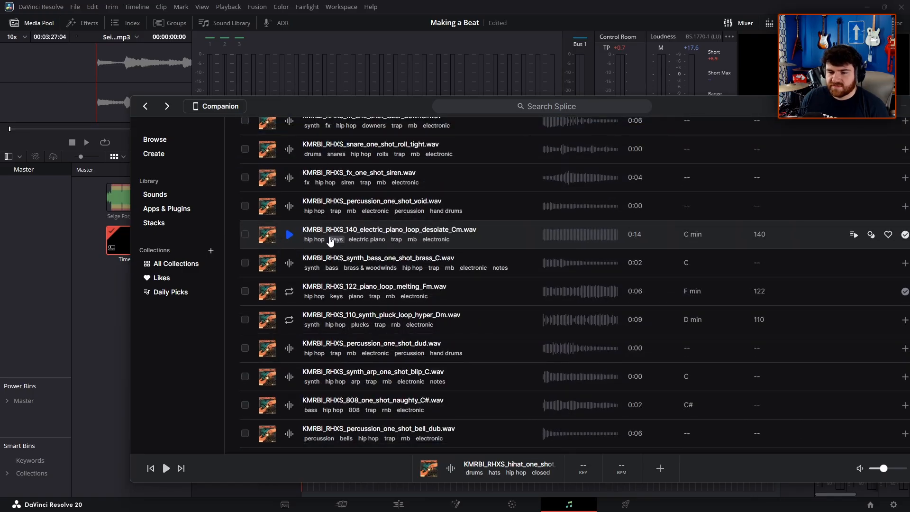
# Drag KMRBI_RHXS_140_electric_piano_loop_desolate_Cm.wav from Splice onto the start of Audio 2.
pyautogui.click(289, 234)
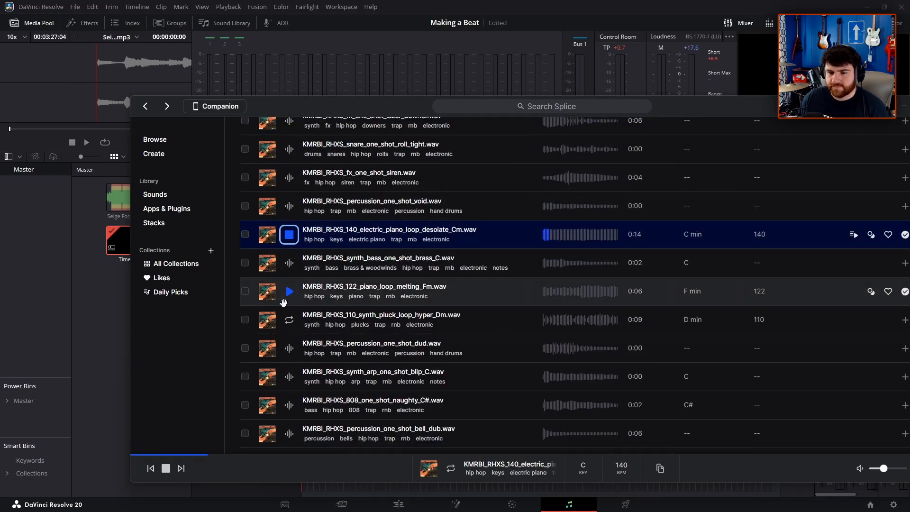
pyautogui.moveTo(399, 104); pyautogui.dragTo(428, 281)
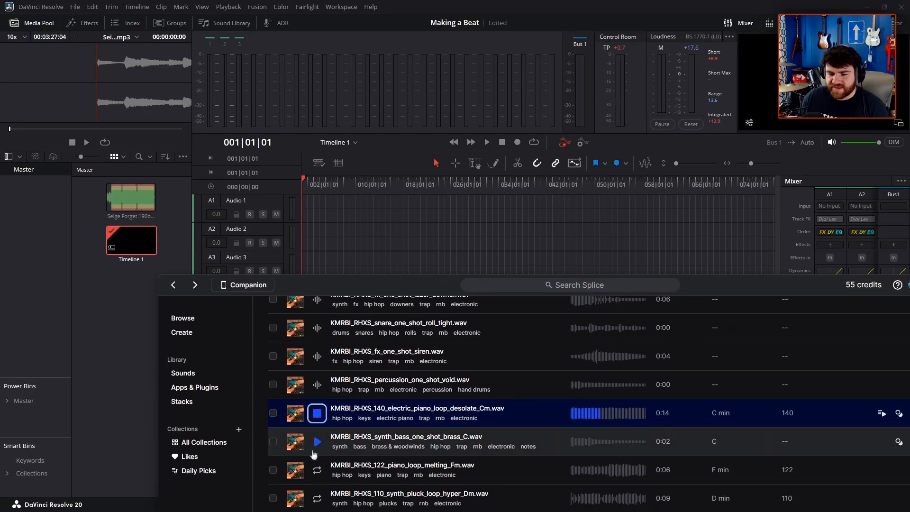
pyautogui.moveTo(498, 412); pyautogui.dragTo(306, 242)
# Set the timeline tempo to 140.
pyautogui.scroll(1, 314, 254)
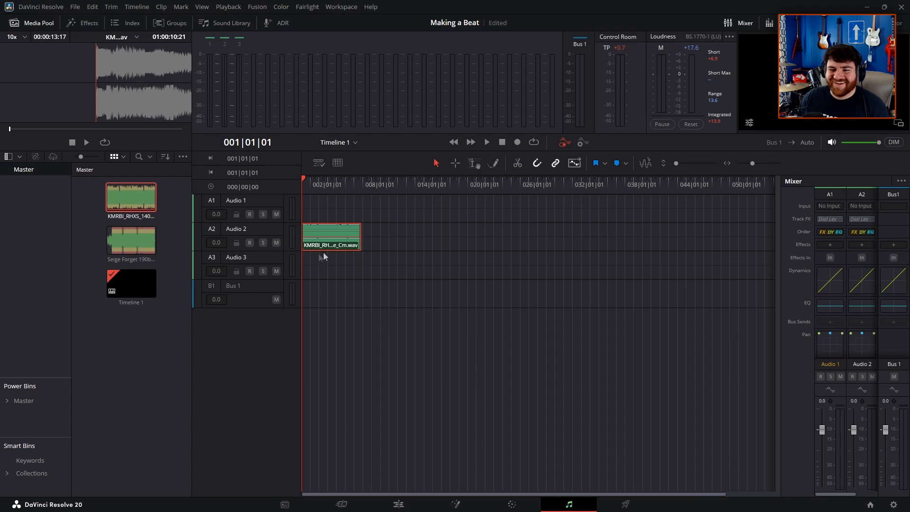
pyautogui.scroll(3, 320, 256)
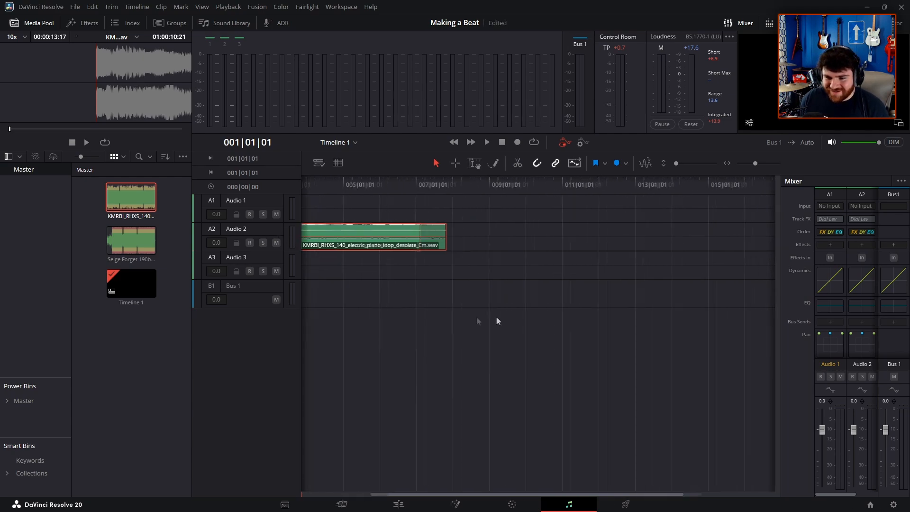
pyautogui.click(342, 163)
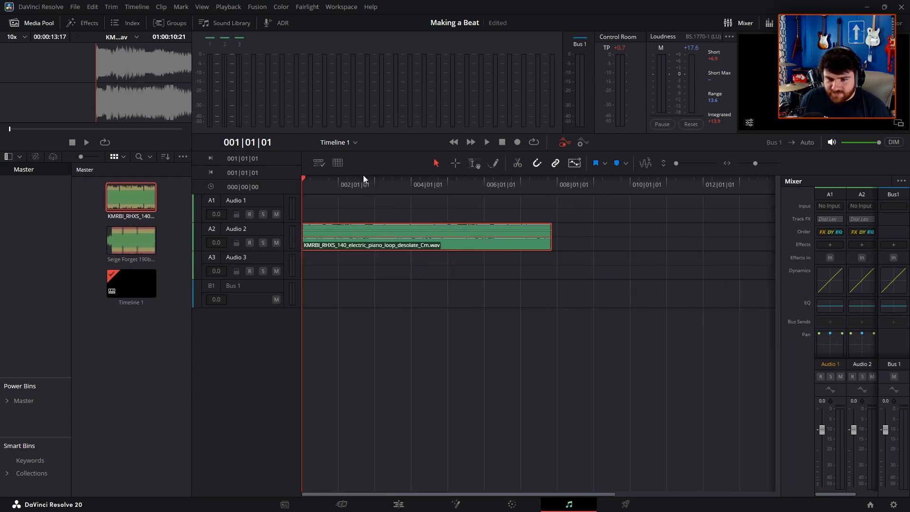
pyautogui.click(342, 164)
pyautogui.click(359, 277)
pyautogui.write('140')
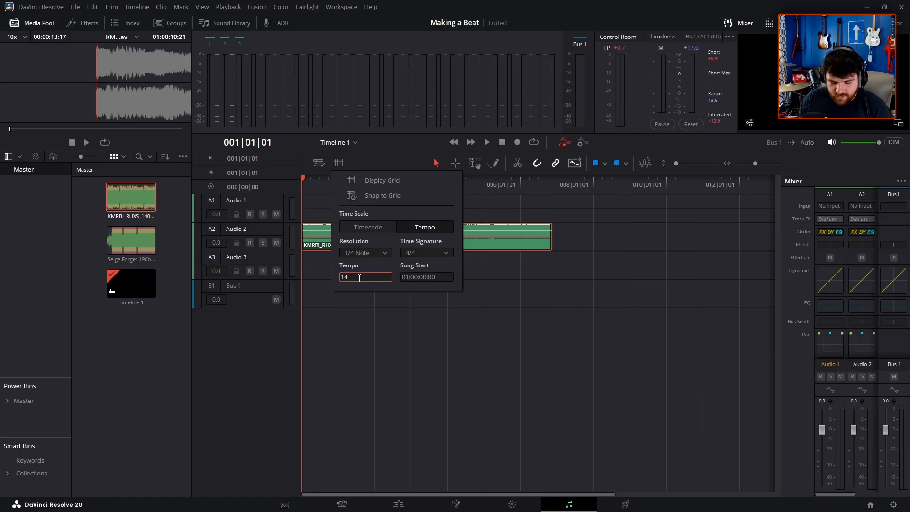
pyautogui.press('Return')
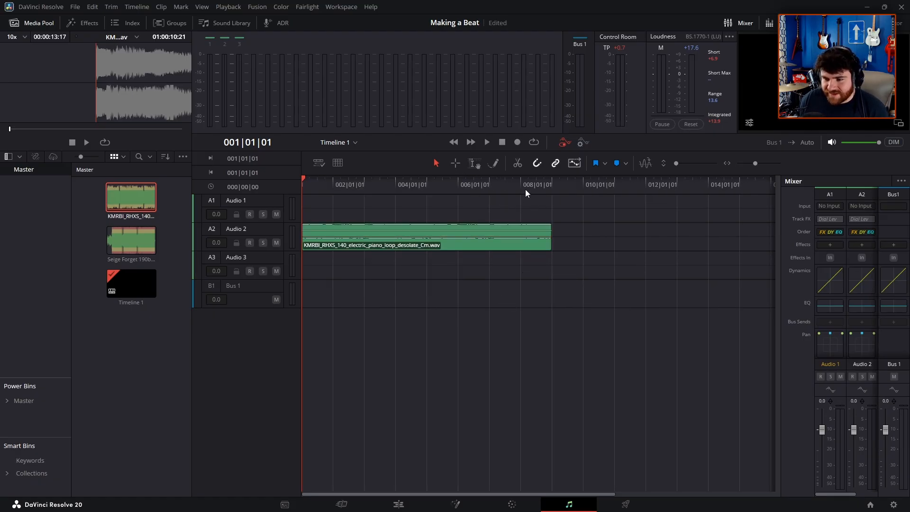
# Play the piano loop from the start of the timeline.
pyautogui.moveTo(526, 190); pyautogui.dragTo(552, 192)
pyautogui.press('Home')
pyautogui.moveTo(416, 229); pyautogui.dragTo(418, 232)
pyautogui.press('space')
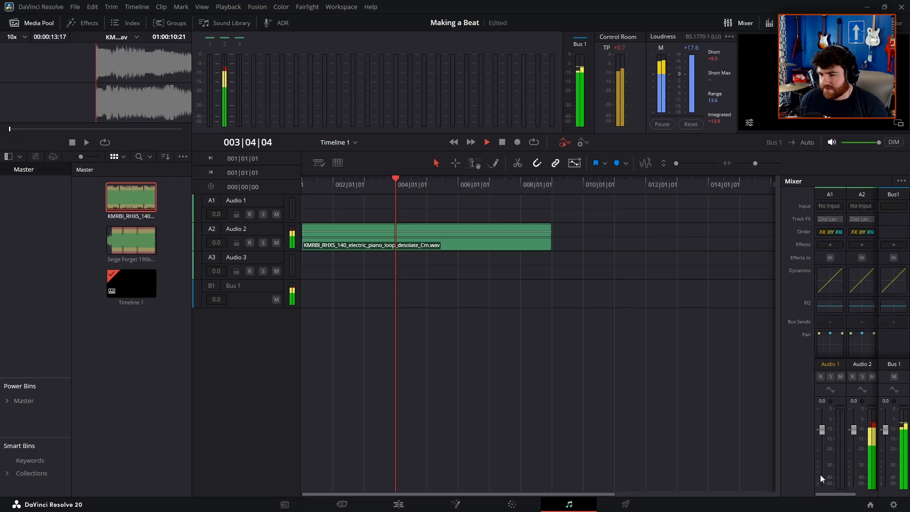
# Rename the Audio 2 track to Melody.
pyautogui.doubleClick(238, 231)
pyautogui.write('Me')
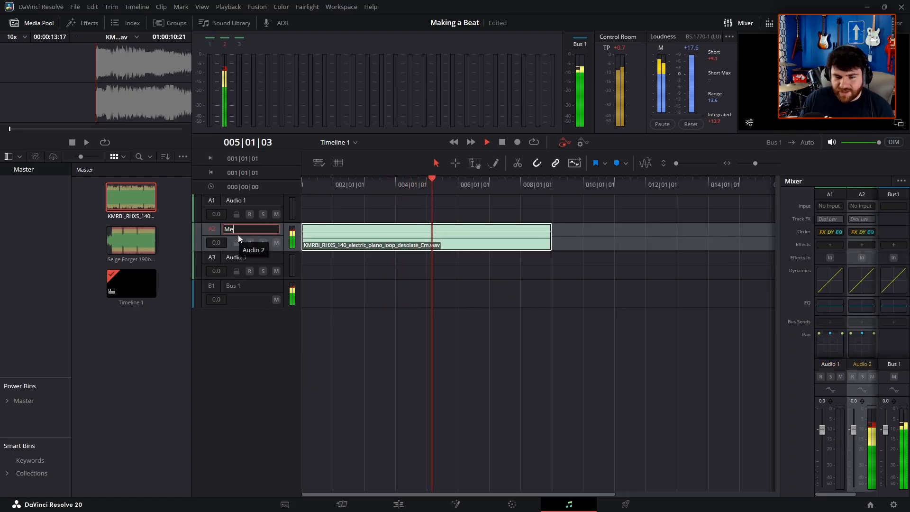
pyautogui.write('lody')
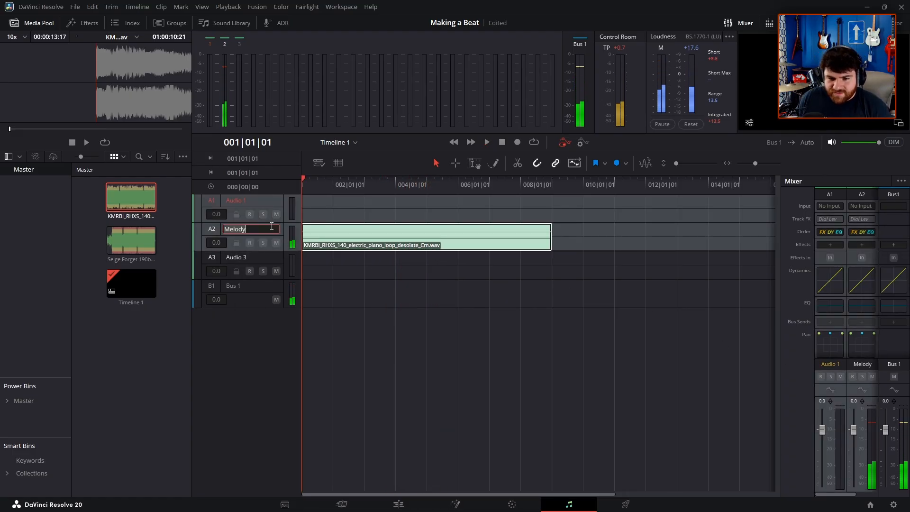
# Move the Melody track up to the first track position.
pyautogui.rightClick(272, 226)
pyautogui.click(198, 233)
pyautogui.rightClick(200, 232)
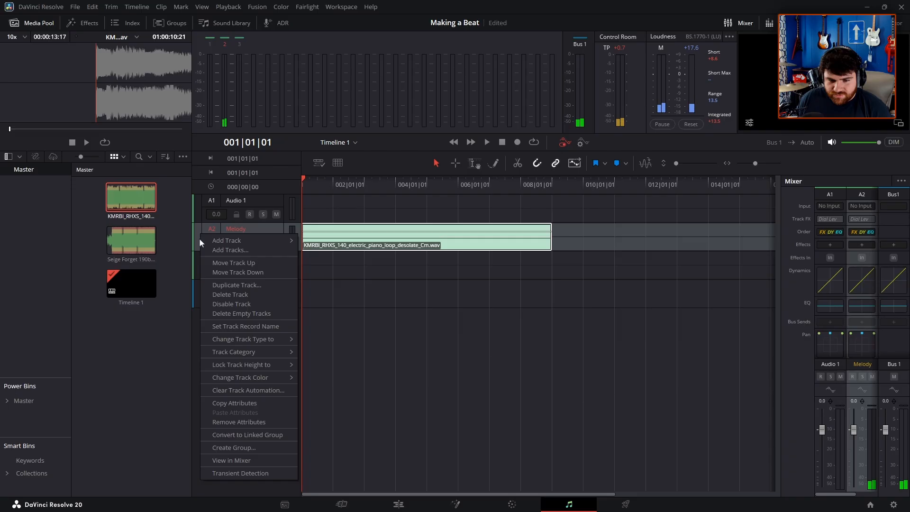
pyautogui.click(252, 263)
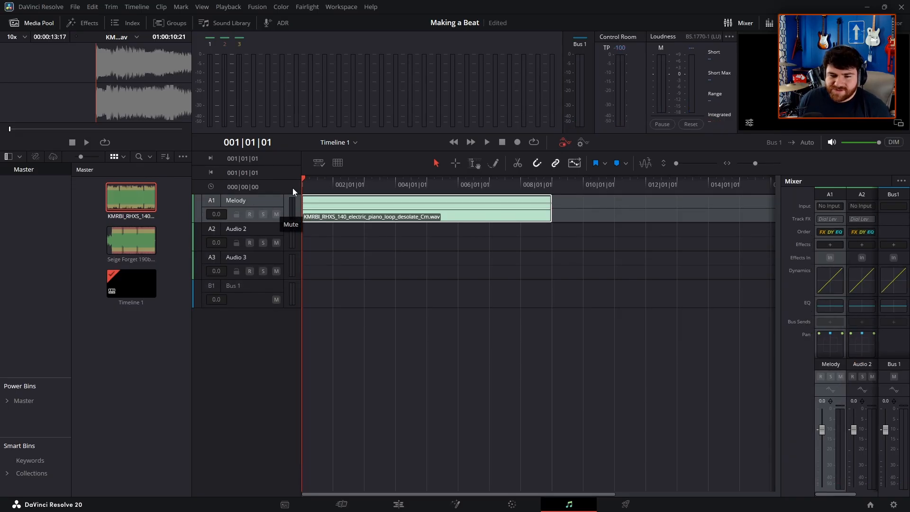
# Play back the Melody clip.
pyautogui.click(417, 296)
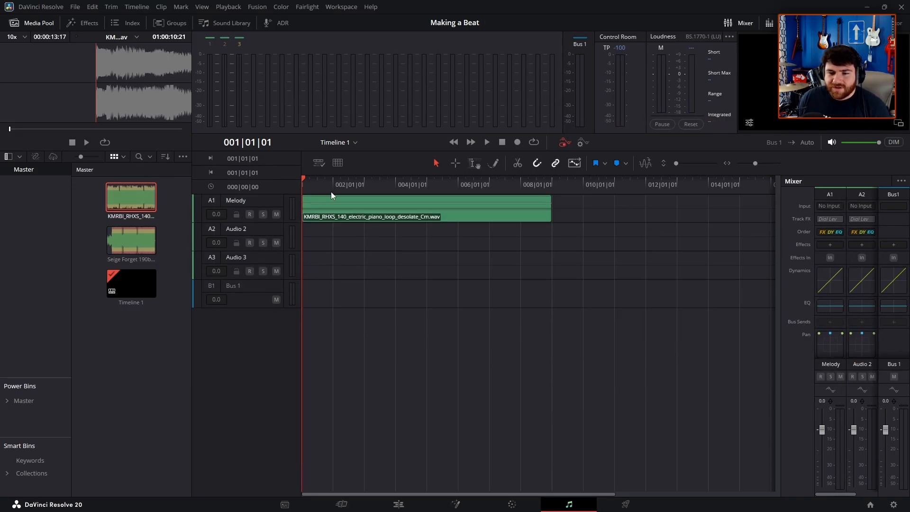
pyautogui.doubleClick(362, 220)
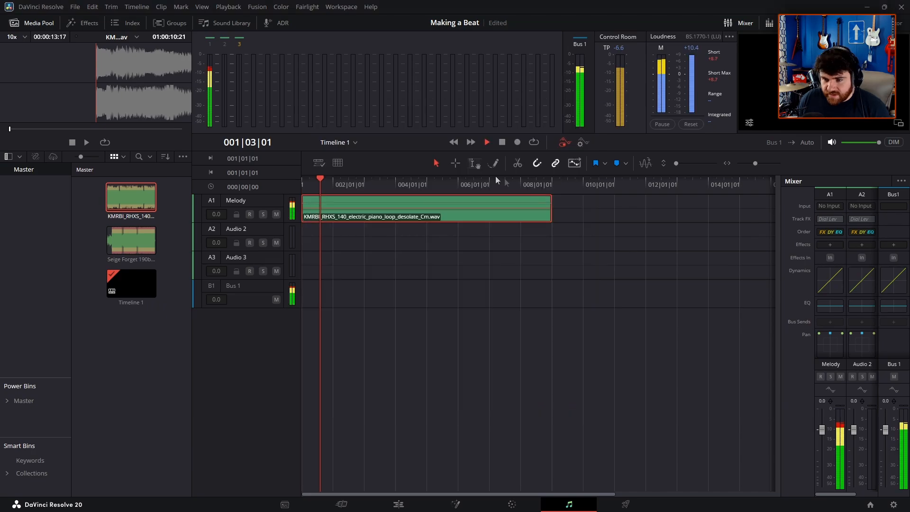
pyautogui.press('space')
# Insert the Guitar Rig 7 plugin as an effect on the Melody track and toggle its power in the plugin window.
pyautogui.click(269, 202)
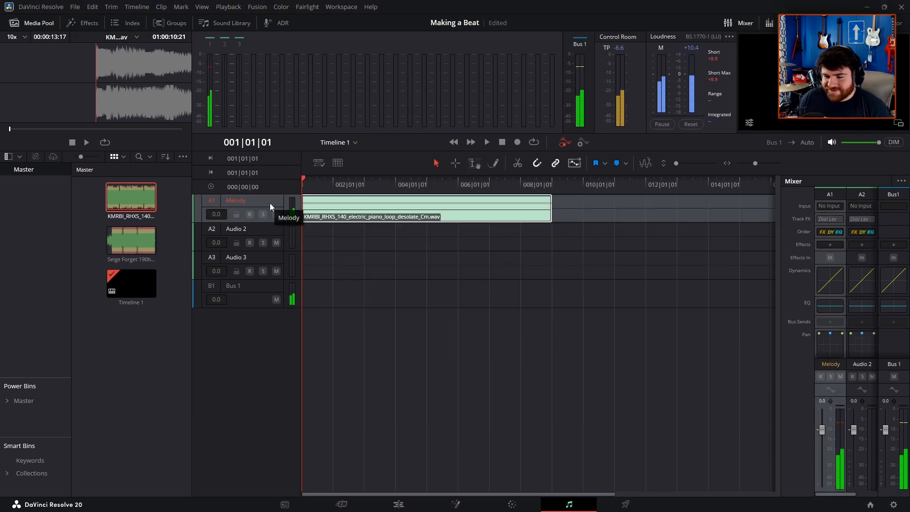
pyautogui.click(830, 245)
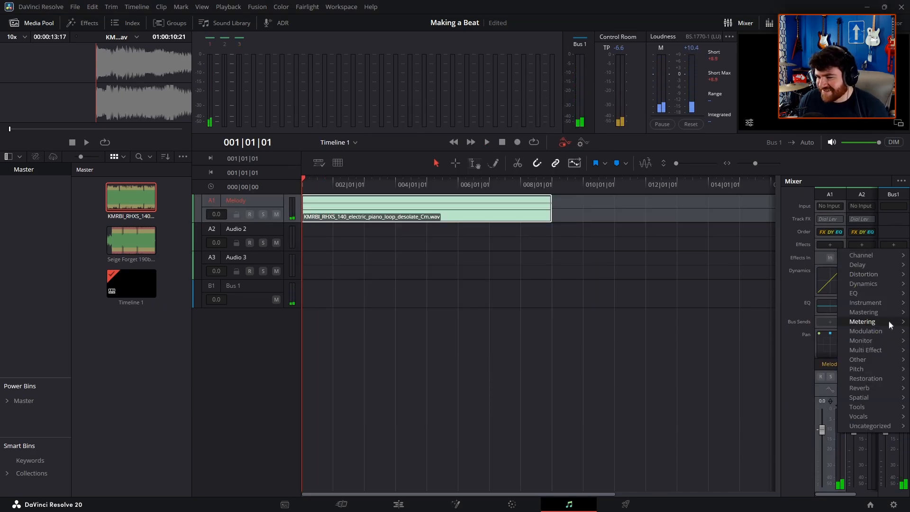
pyautogui.moveTo(873, 302)
pyautogui.moveTo(821, 312)
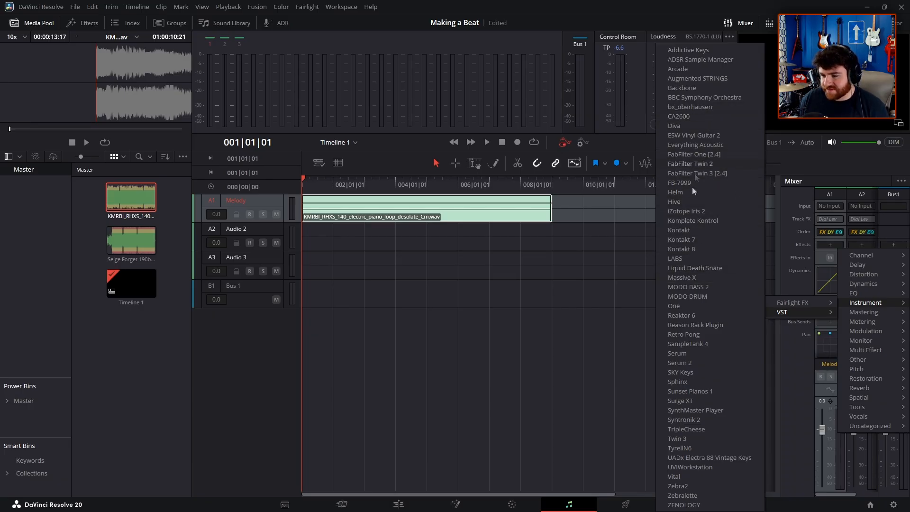
pyautogui.moveTo(874, 340)
pyautogui.moveTo(880, 321)
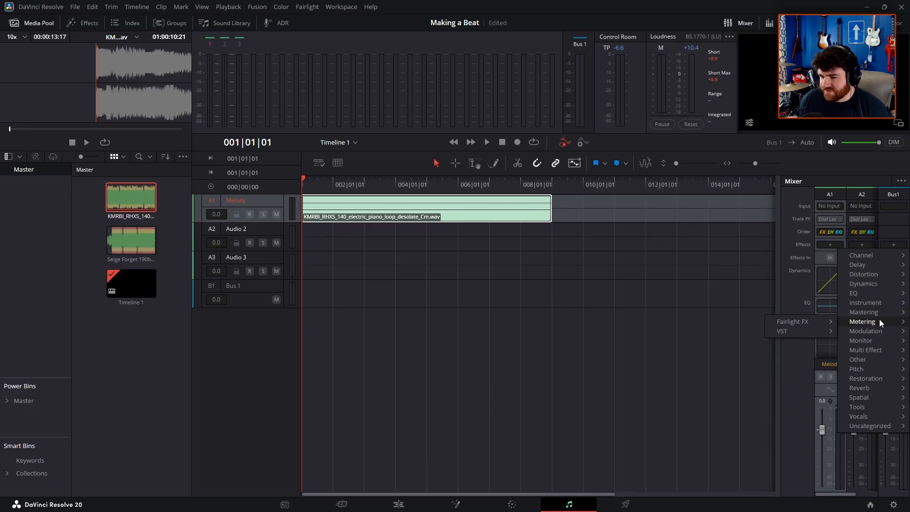
pyautogui.moveTo(808, 329)
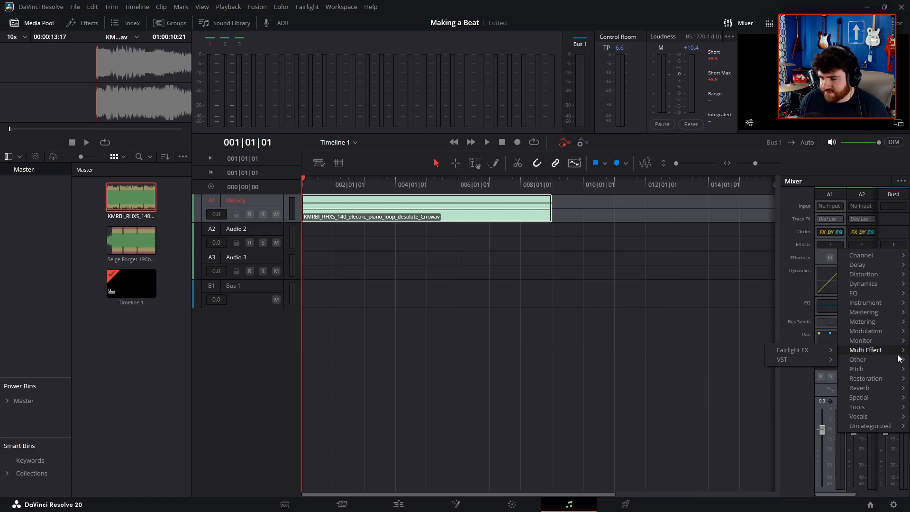
pyautogui.moveTo(870, 425)
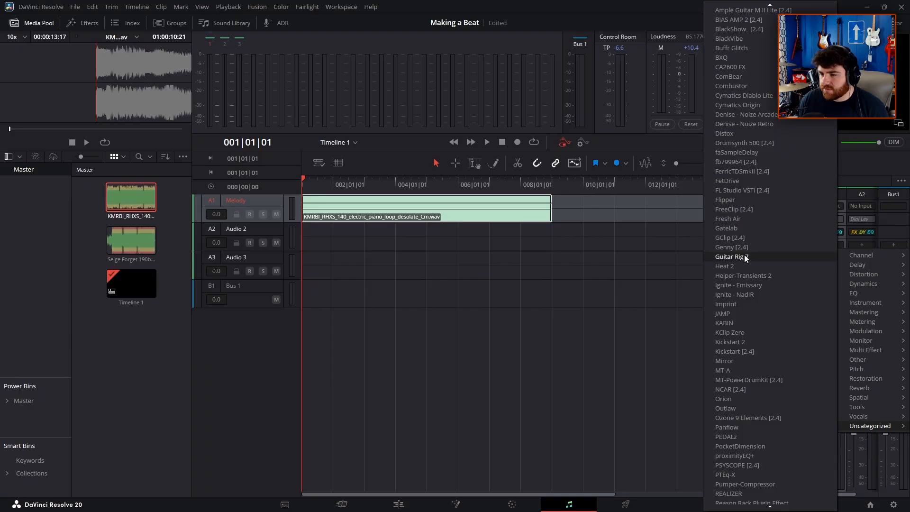
pyautogui.click(740, 256)
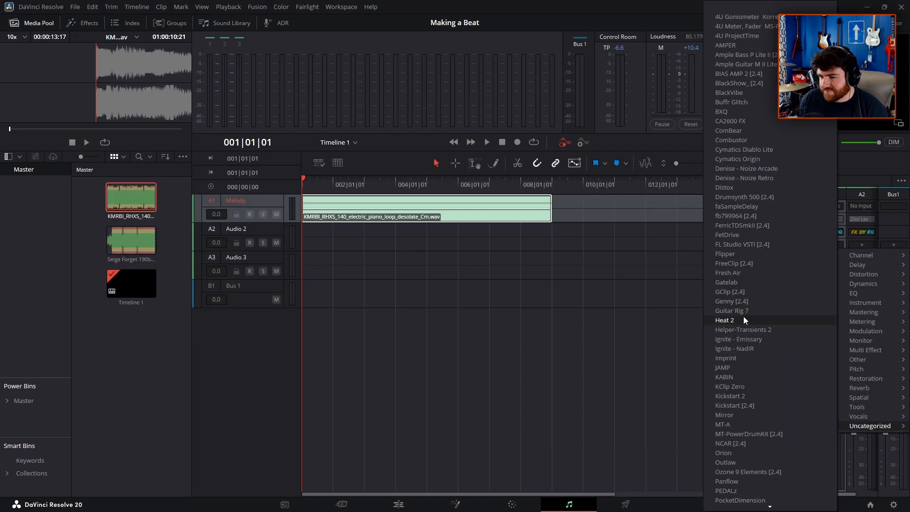
pyautogui.click(743, 315)
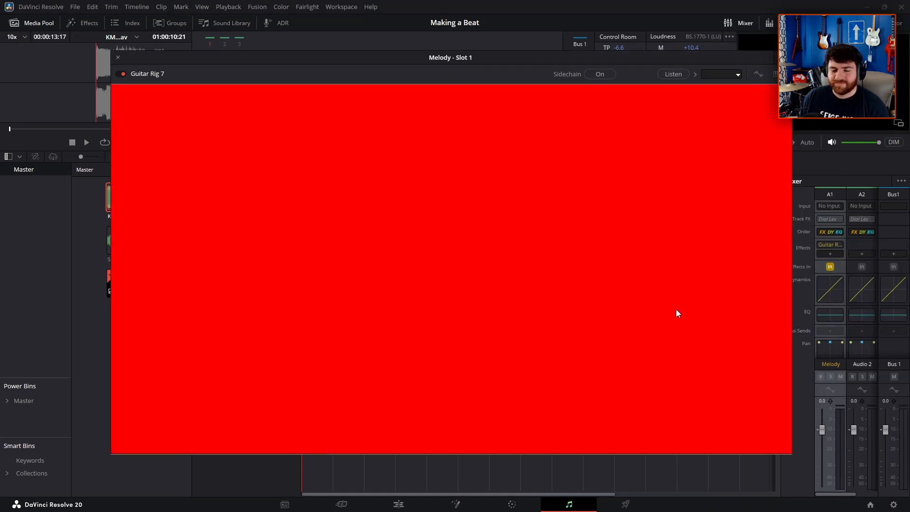
pyautogui.click(121, 74)
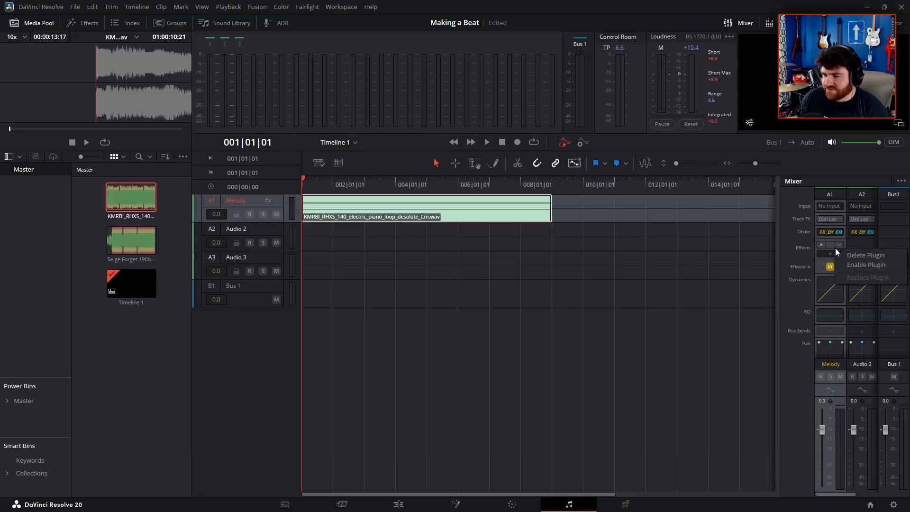
# Remove the Guitar Rig plugin from the Melody track and insert the Tremolator VST modulation effect instead.
pyautogui.click(839, 245)
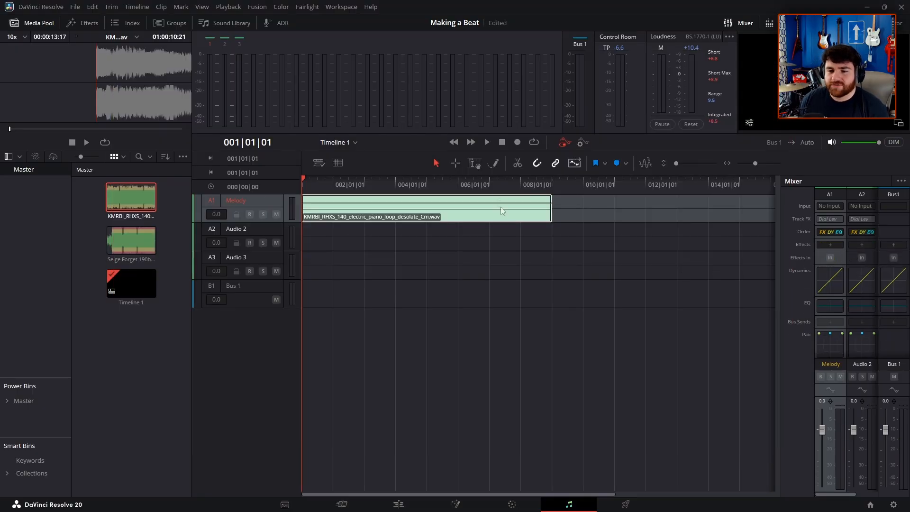
pyautogui.click(832, 244)
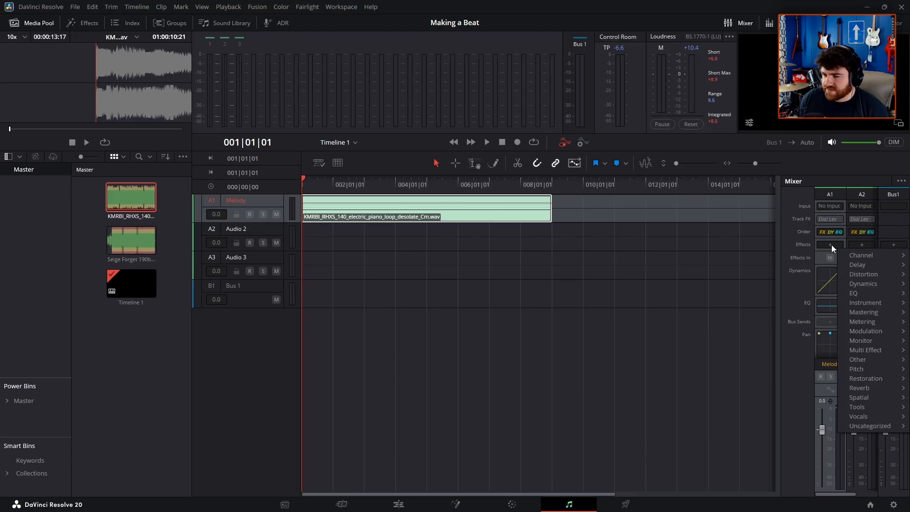
pyautogui.moveTo(871, 291)
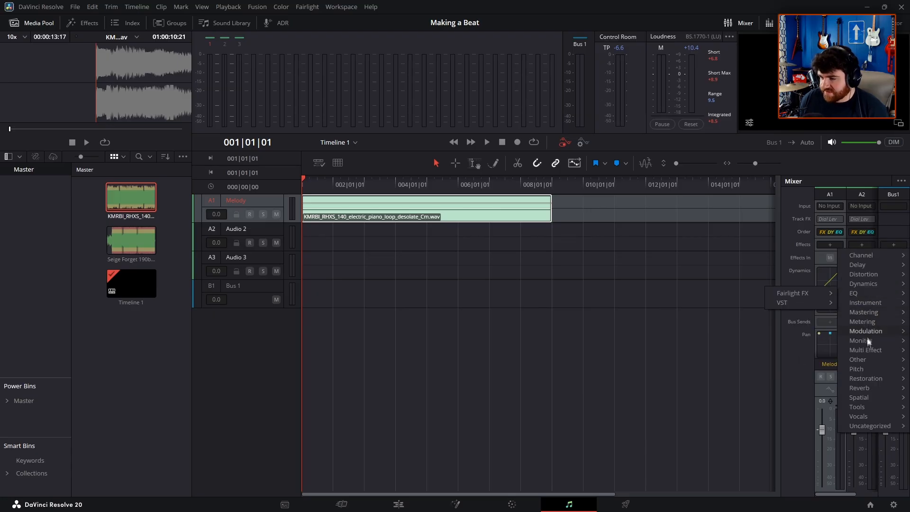
pyautogui.moveTo(863, 332)
pyautogui.moveTo(776, 340)
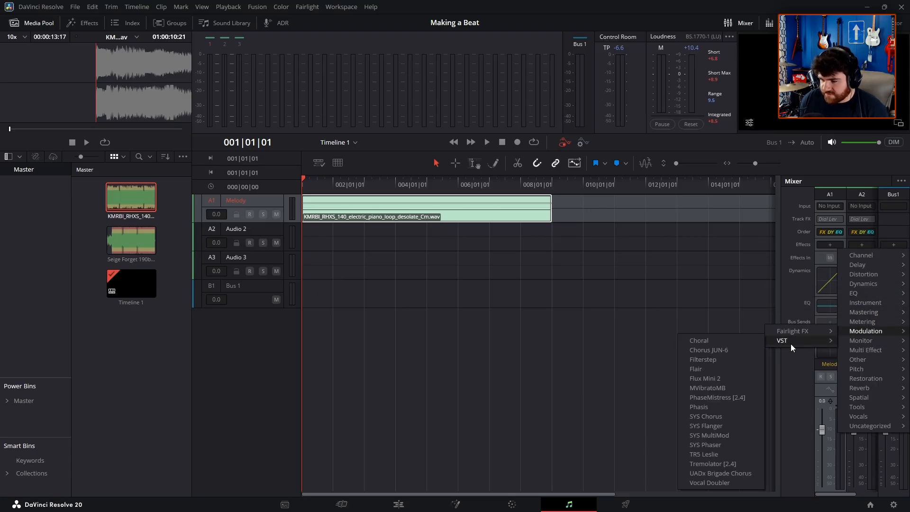
pyautogui.click(711, 464)
# Play back the track and set the Tremolator's tap tempo to 140 BPM.
pyautogui.press('space')
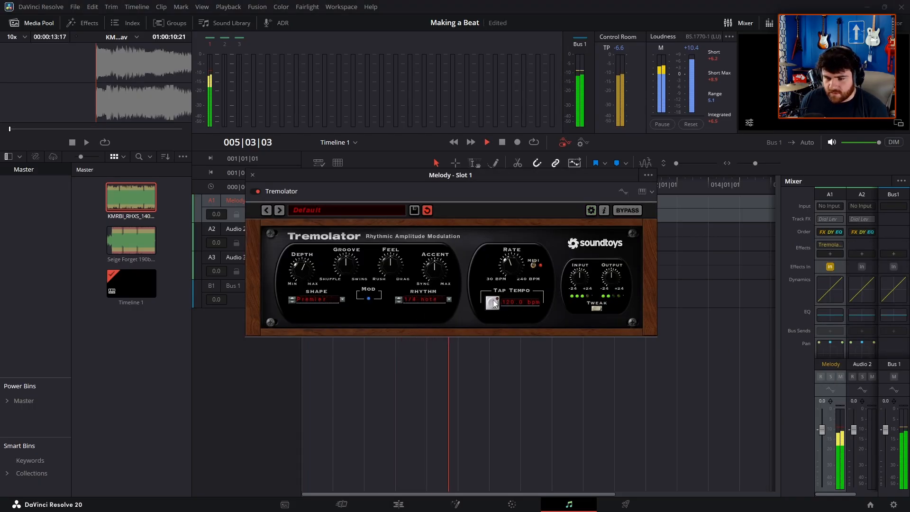
pyautogui.doubleClick(506, 304)
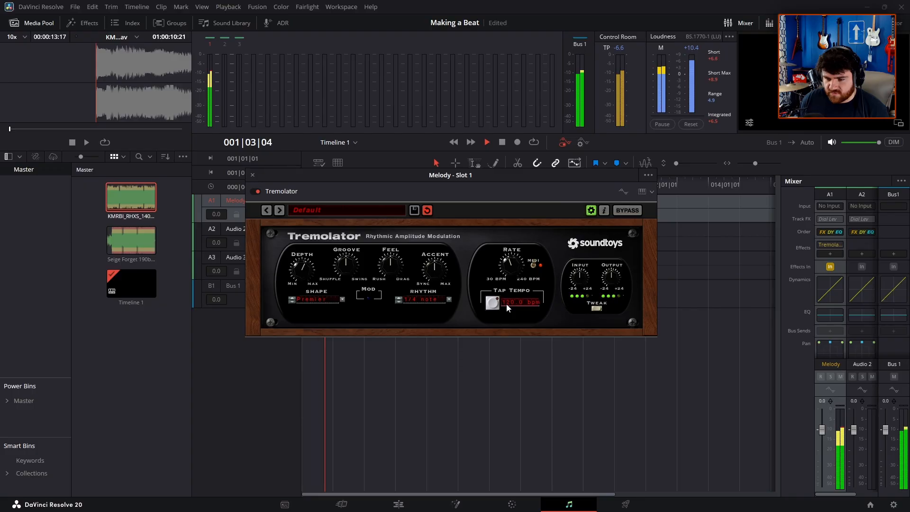
pyautogui.press('space')
pyautogui.write('140')
pyautogui.press('Return')
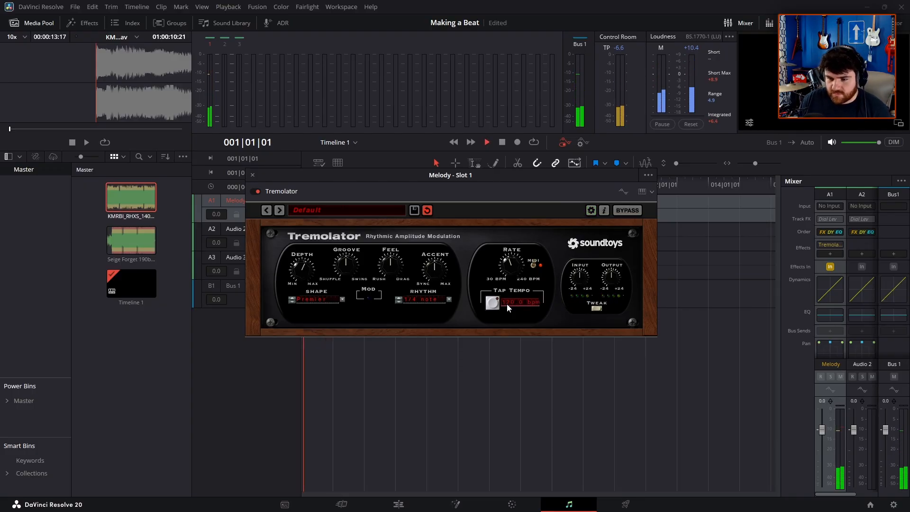
pyautogui.click(533, 265)
pyautogui.doubleClick(512, 303)
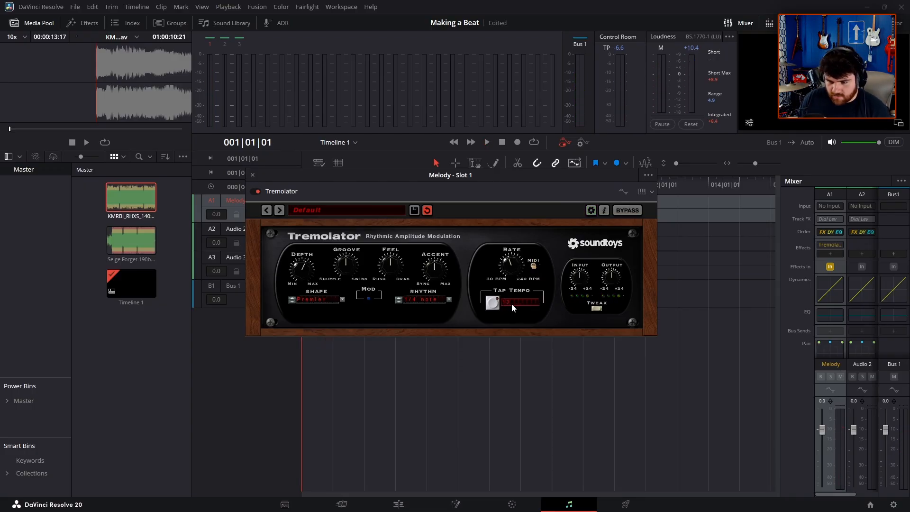
pyautogui.write('13')
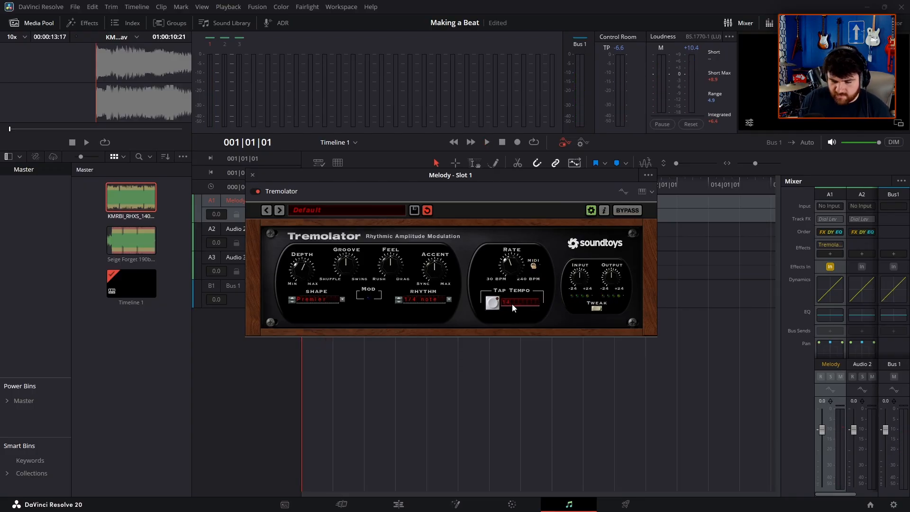
pyautogui.write('0')
pyautogui.press('Return')
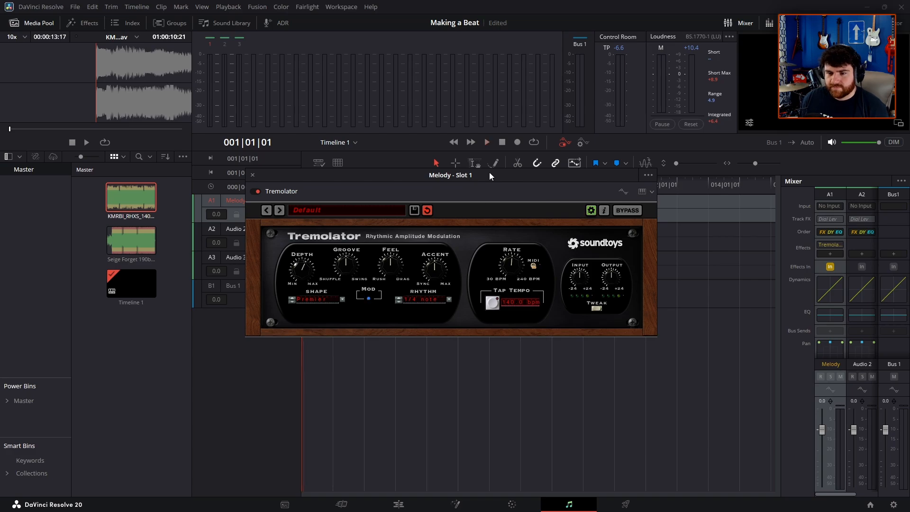
# Copy the Melody clip and paste a duplicate onto the second audio track, aligned at the timeline start.
pyautogui.moveTo(489, 173); pyautogui.dragTo(492, 308)
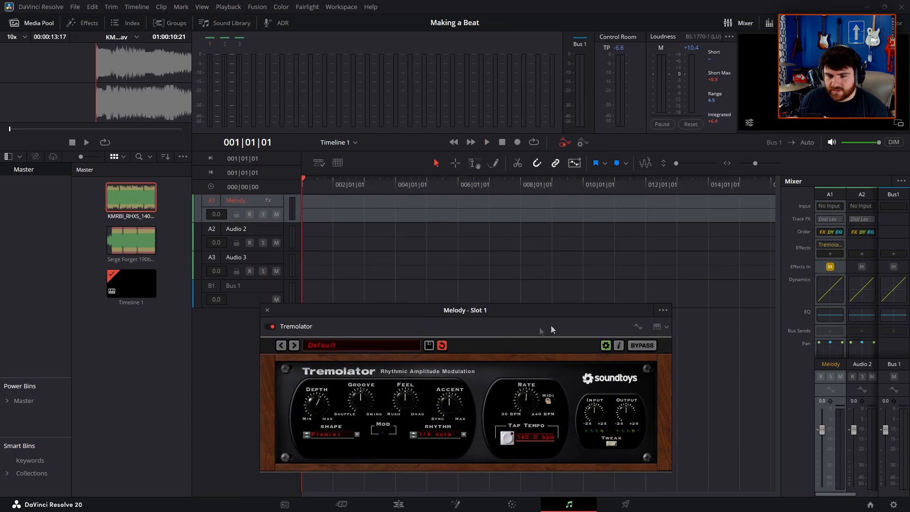
pyautogui.moveTo(551, 329); pyautogui.dragTo(488, 310)
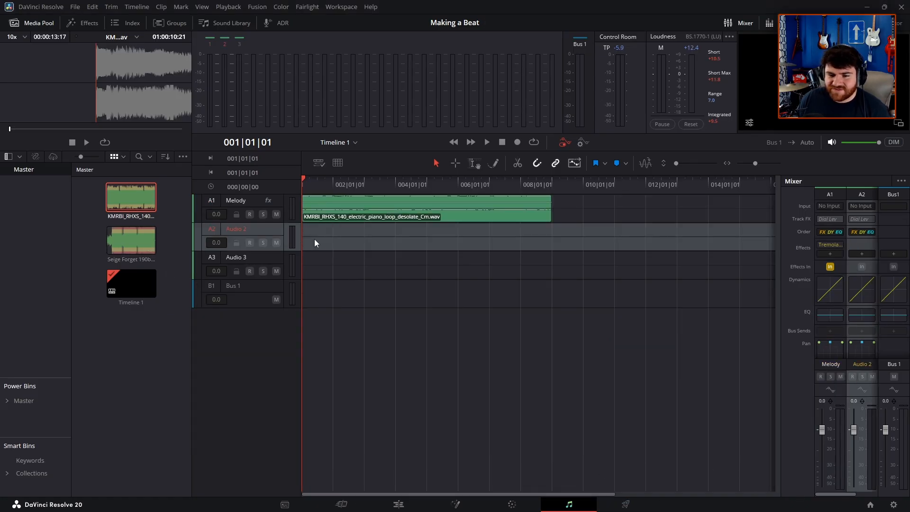
pyautogui.moveTo(337, 204); pyautogui.dragTo(512, 204)
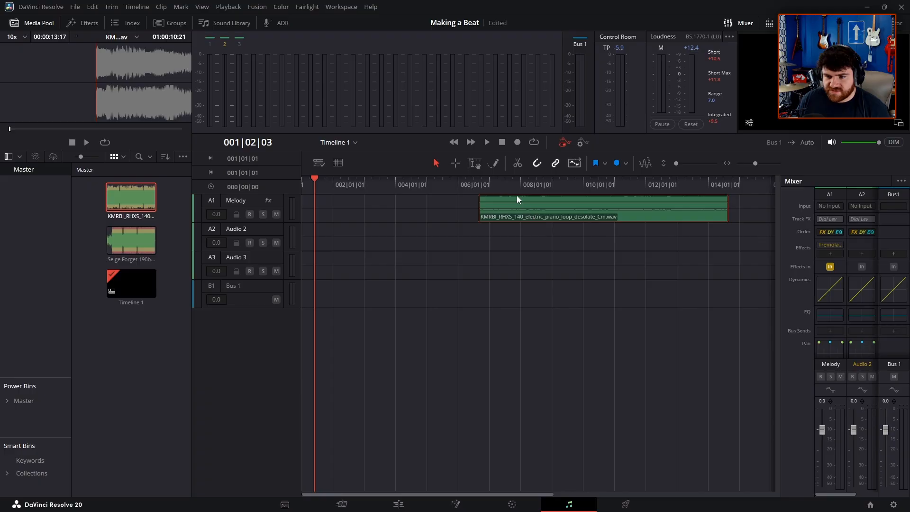
pyautogui.hotkey('ctrl', 'c')
pyautogui.click(363, 196)
pyautogui.moveTo(314, 182); pyautogui.dragTo(271, 182)
pyautogui.hotkey('ctrl', 'v')
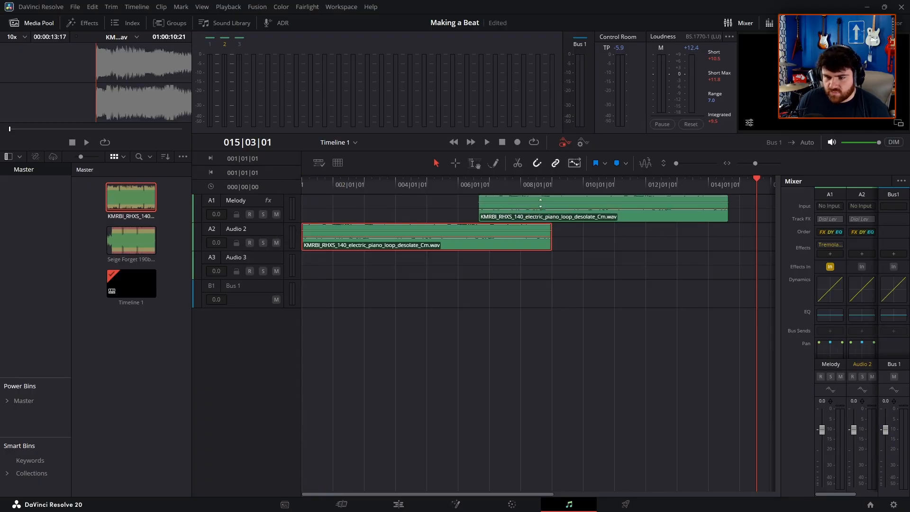
pyautogui.moveTo(541, 206); pyautogui.dragTo(362, 205)
# Move the Tremolator effect from the Melody track to the FX track and increase its Depth.
pyautogui.moveTo(830, 246); pyautogui.dragTo(864, 249)
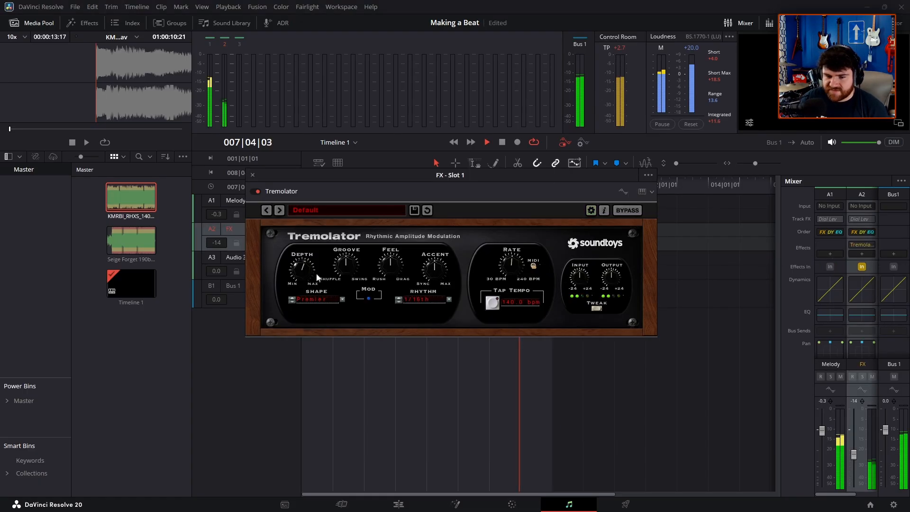
pyautogui.moveTo(313, 274); pyautogui.dragTo(341, 265)
# Raise the FX track fader to -5.3 dB and close the Tremolator window.
pyautogui.moveTo(855, 456)
pyautogui.mouseDown()
pyautogui.moveTo(856, 439)
pyautogui.moveTo(857, 448)
pyautogui.mouseUp()
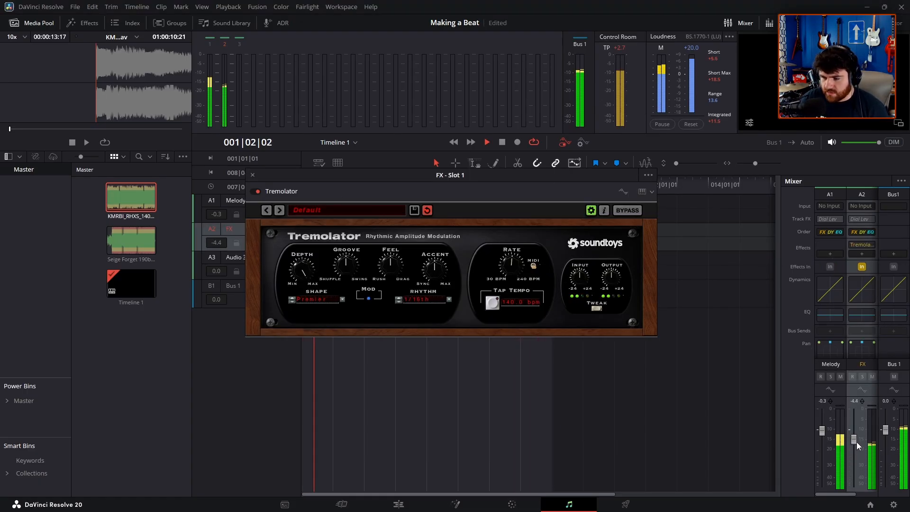
pyautogui.click(253, 176)
# Add the FilterFreak VST plugin as a second effect on the FX track.
pyautogui.click(862, 253)
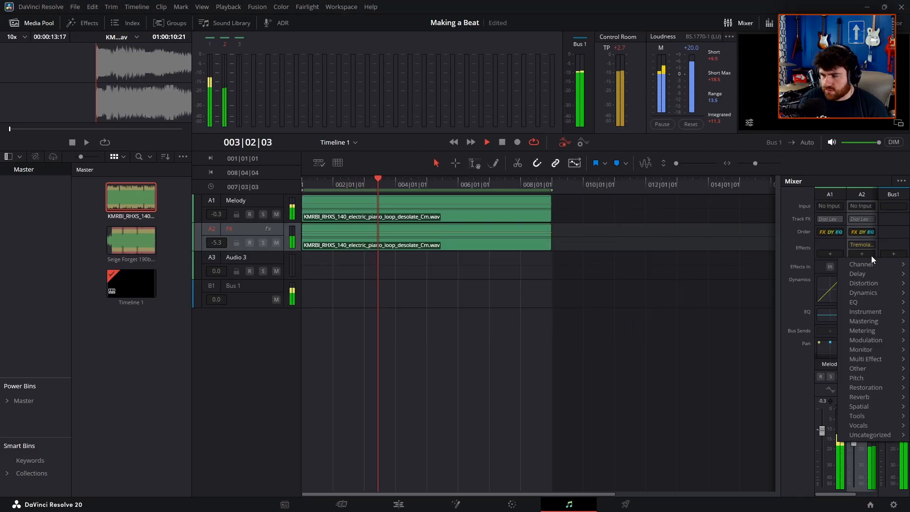
pyautogui.moveTo(878, 286)
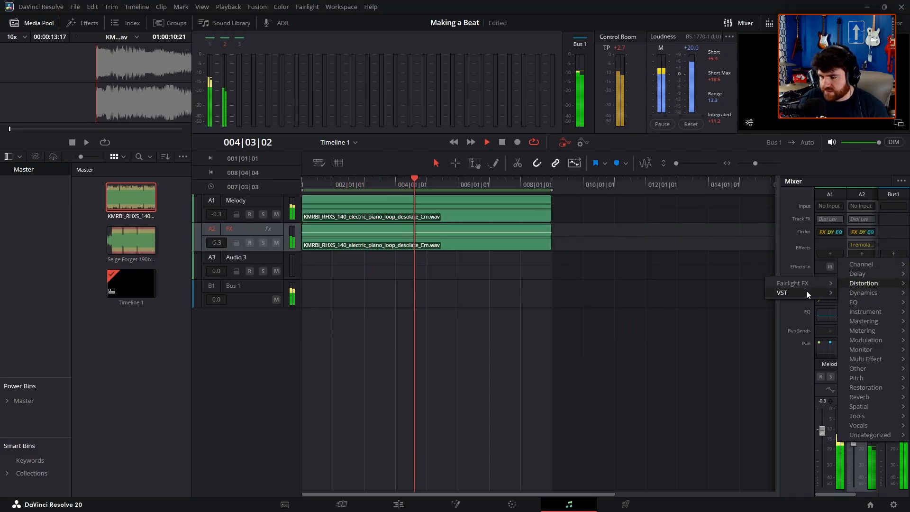
pyautogui.moveTo(871, 305)
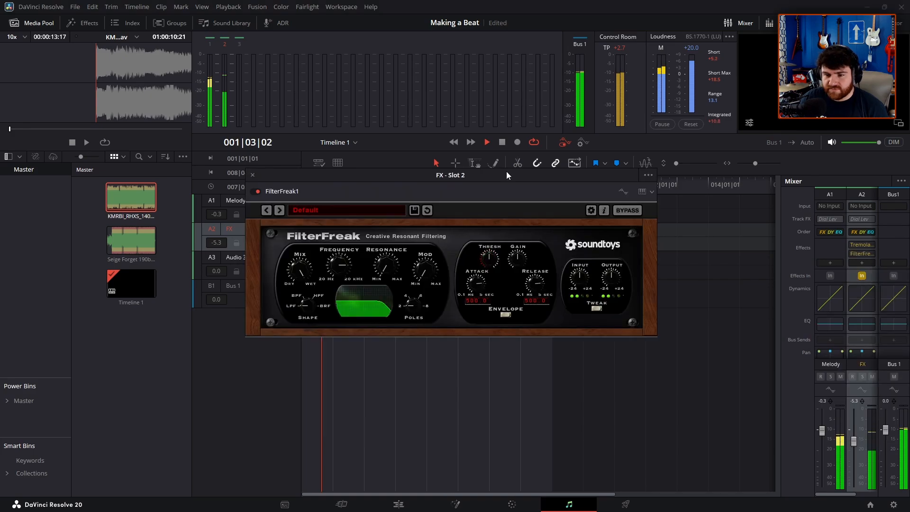
pyautogui.moveTo(507, 173); pyautogui.dragTo(543, 279)
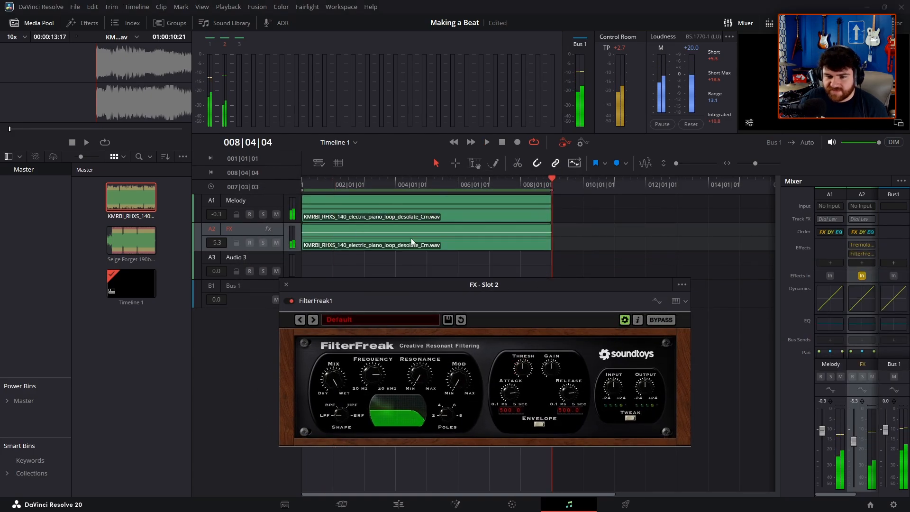
# Load the Steps Up 8 preset in FilterFreak, raise its Mix, and close the plugin window.
pyautogui.click(339, 319)
pyautogui.click(485, 379)
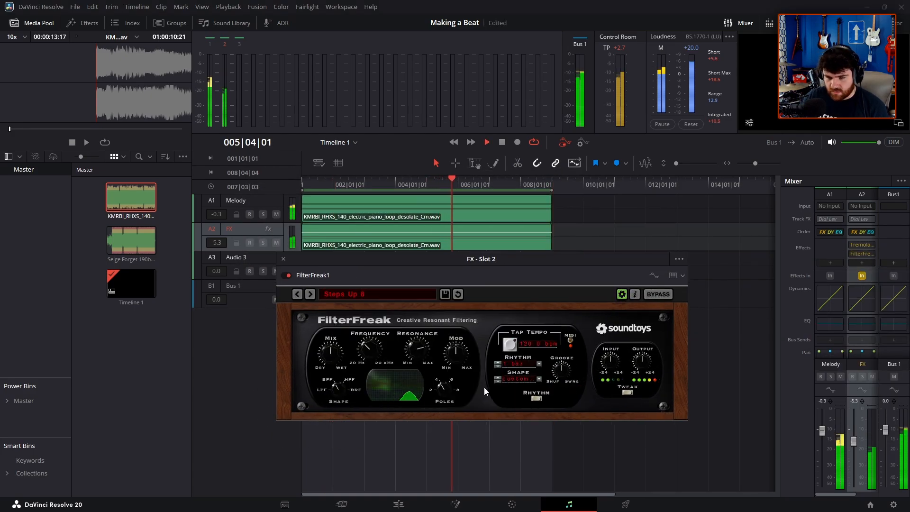
pyautogui.moveTo(326, 356); pyautogui.dragTo(328, 339)
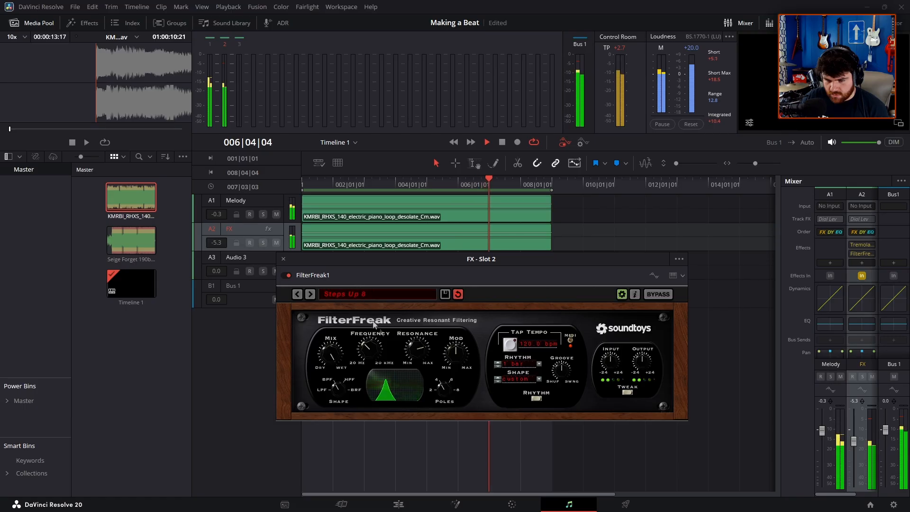
pyautogui.click(283, 259)
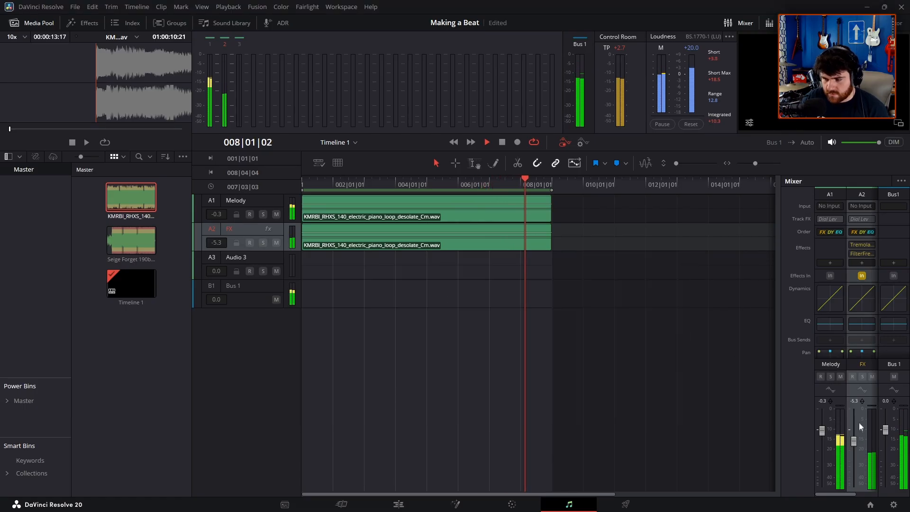
# Raise the FX track fader to +1.4 dB and play back the mix.
pyautogui.moveTo(854, 441); pyautogui.dragTo(857, 430)
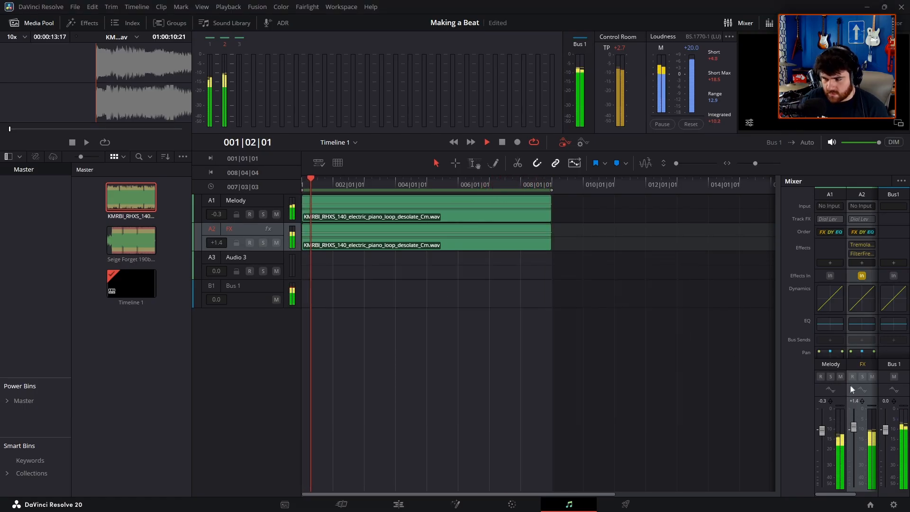
pyautogui.click(853, 245)
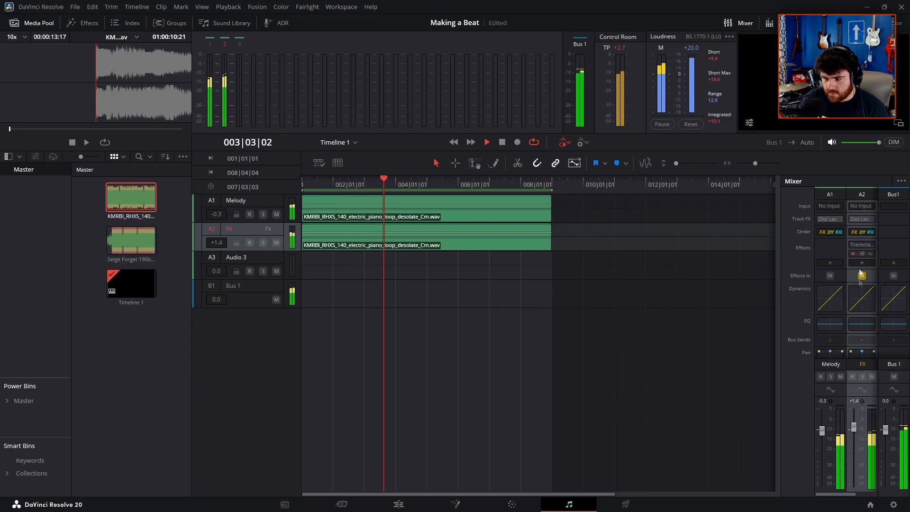
pyautogui.press('space')
# Reopen the FilterFreak window and try to clear its tap tempo value.
pyautogui.click(864, 255)
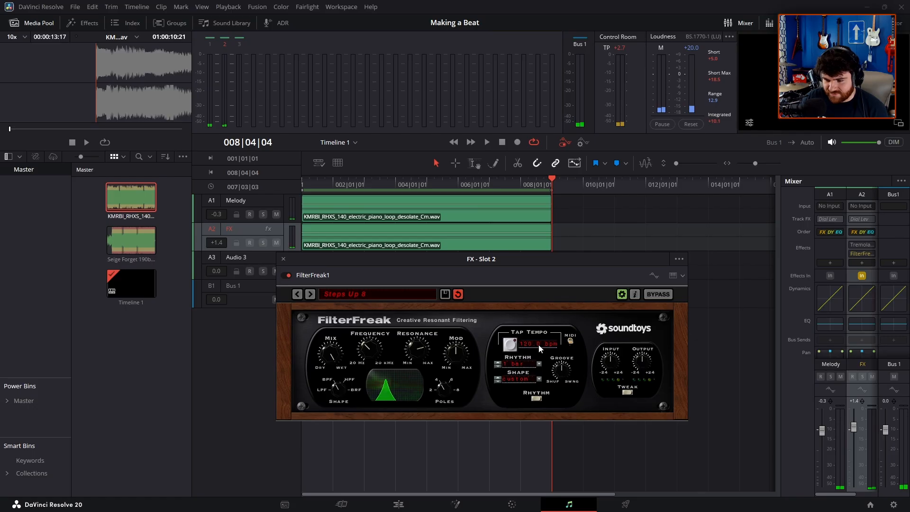
pyautogui.press('BackSpace')
pyautogui.press('BackSpace')
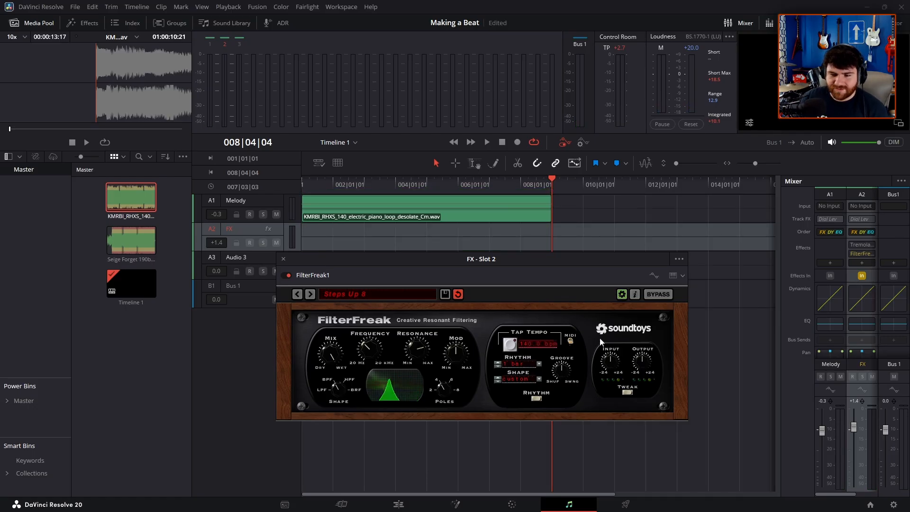
pyautogui.press('space')
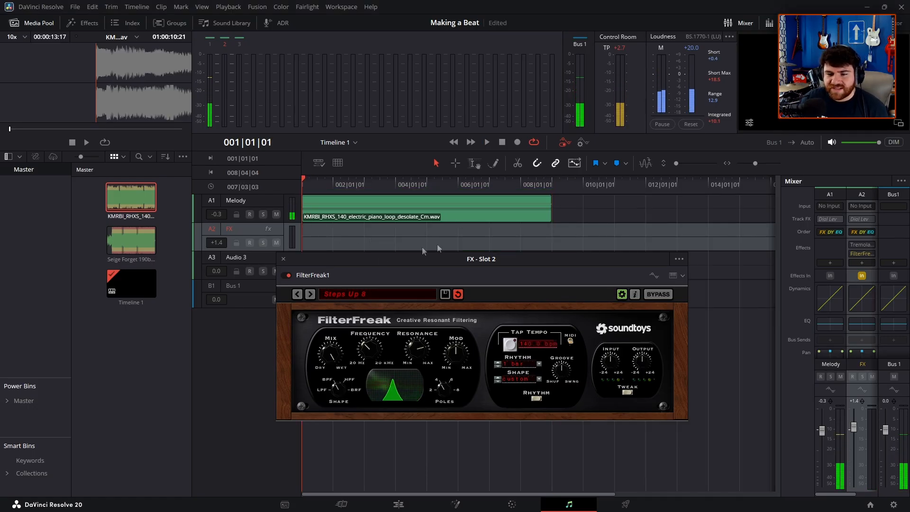
# Undo the accidental deletion of the FX track clip, then redo the last undone edit.
pyautogui.click(454, 220)
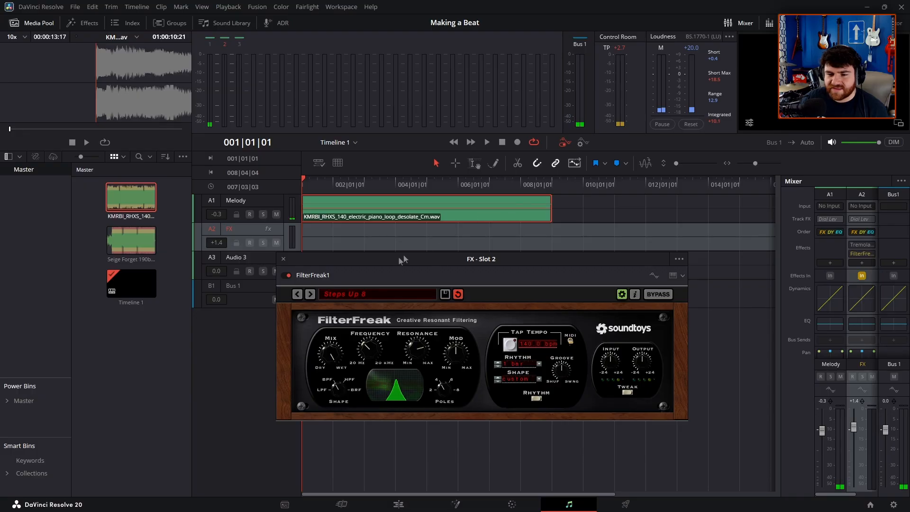
pyautogui.moveTo(402, 259); pyautogui.dragTo(309, 330)
pyautogui.hotkey('ctrl', 'z')
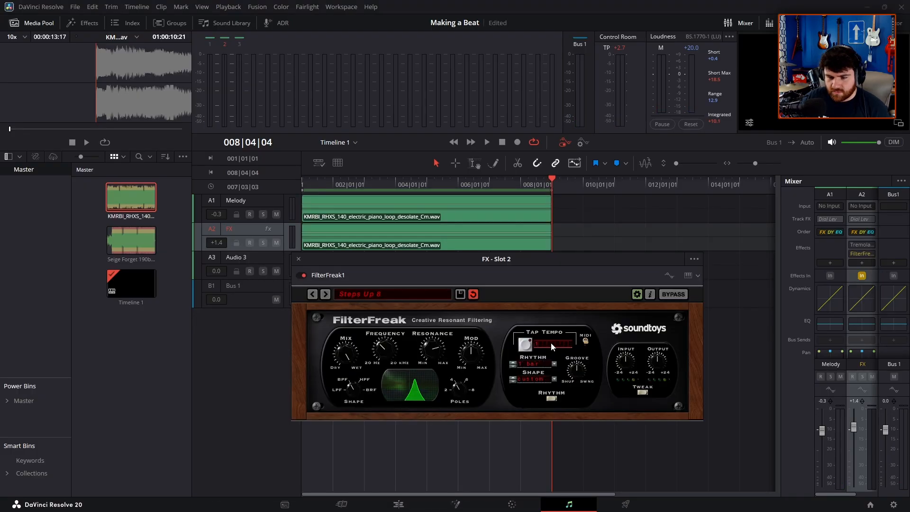
pyautogui.hotkey('ctrl', 'z')
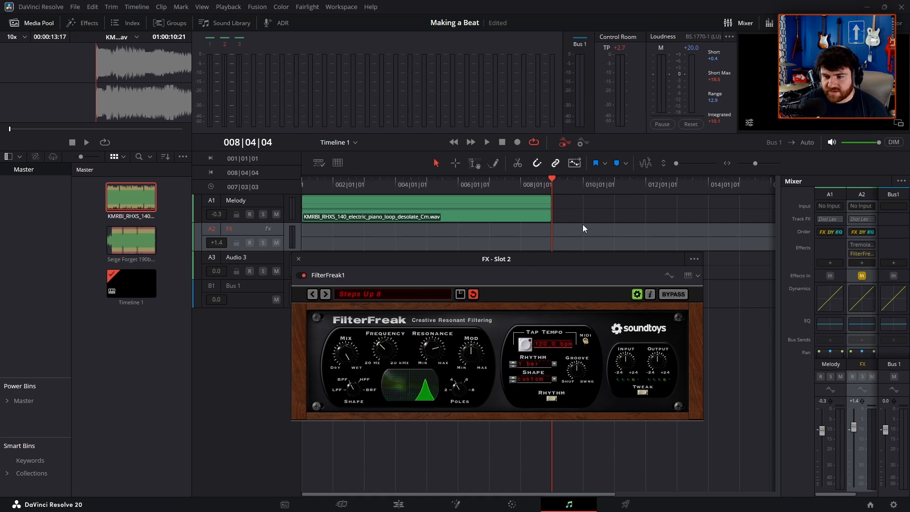
pyautogui.hotkey('ctrl', 'shift', 'z')
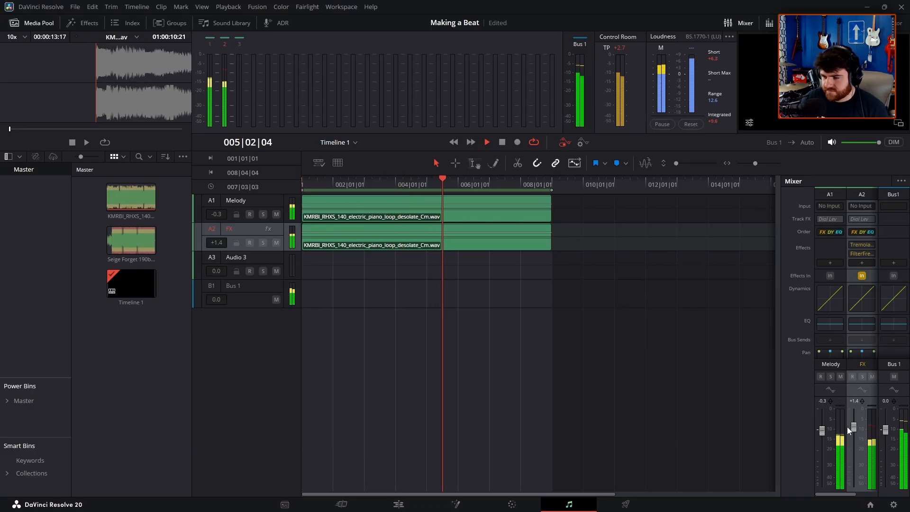
# Lower the FX fader to -5.5 dB and pick a VST reverb plugin for the FX track's third effect slot.
pyautogui.moveTo(848, 428); pyautogui.dragTo(856, 436)
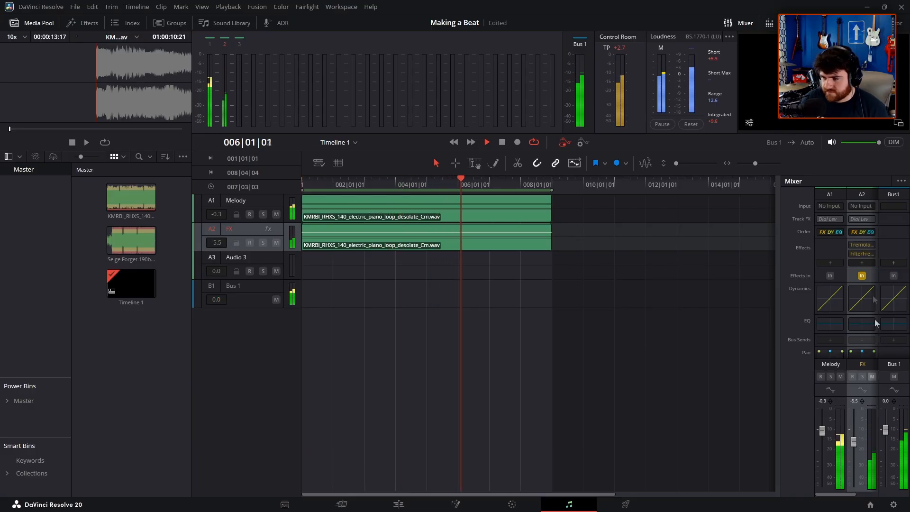
pyautogui.click(861, 262)
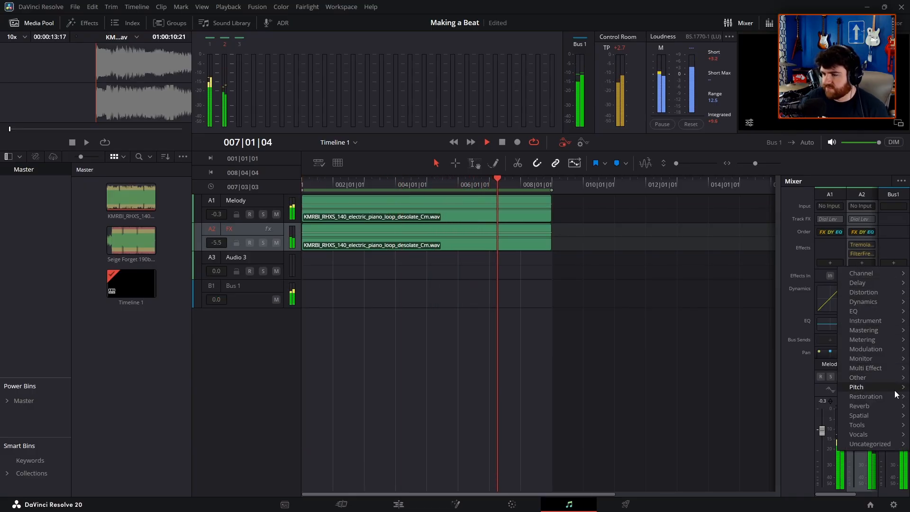
pyautogui.moveTo(868, 407)
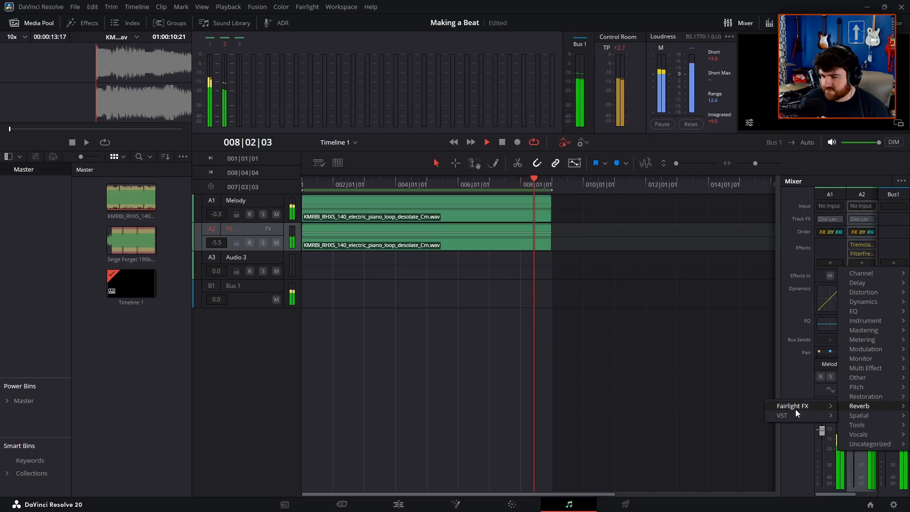
pyautogui.moveTo(797, 411)
pyautogui.click(690, 411)
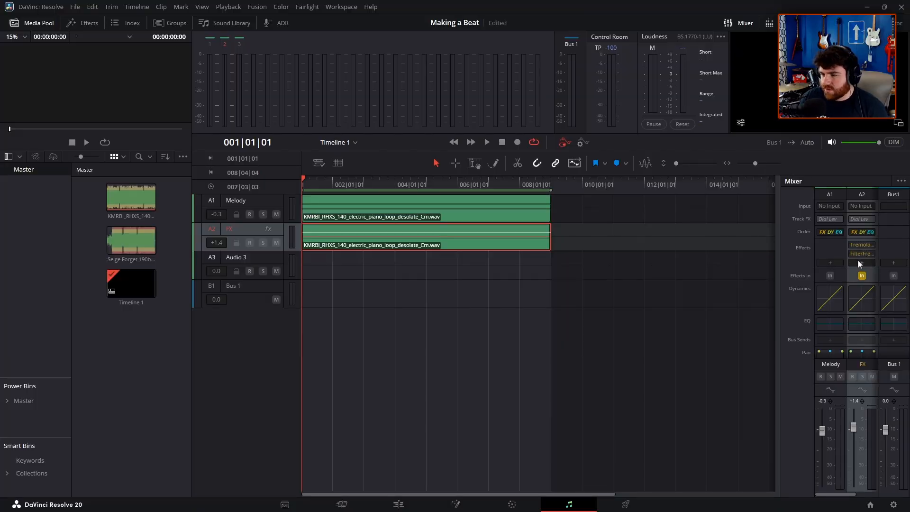
# Add the SpaceBlender reverb plugin to the FX track's third effect slot.
pyautogui.press('space')
pyautogui.click(861, 262)
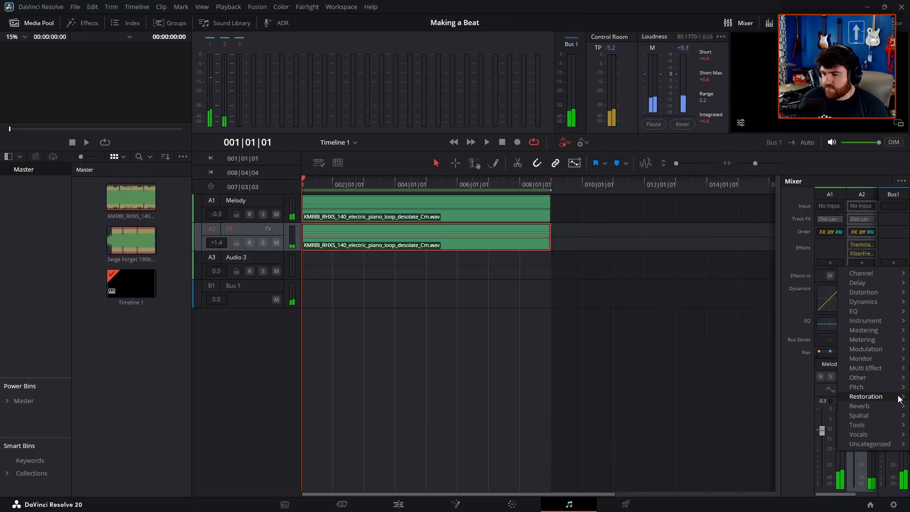
pyautogui.moveTo(782, 416)
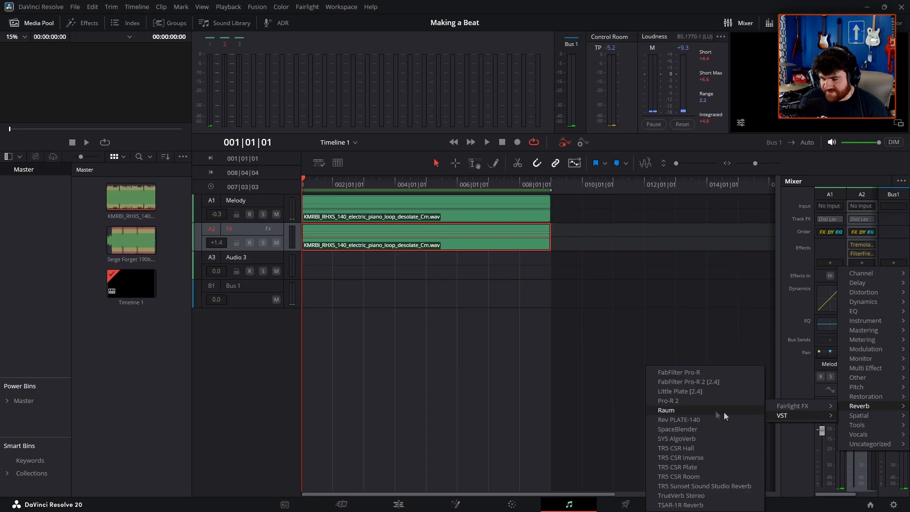
pyautogui.click(699, 411)
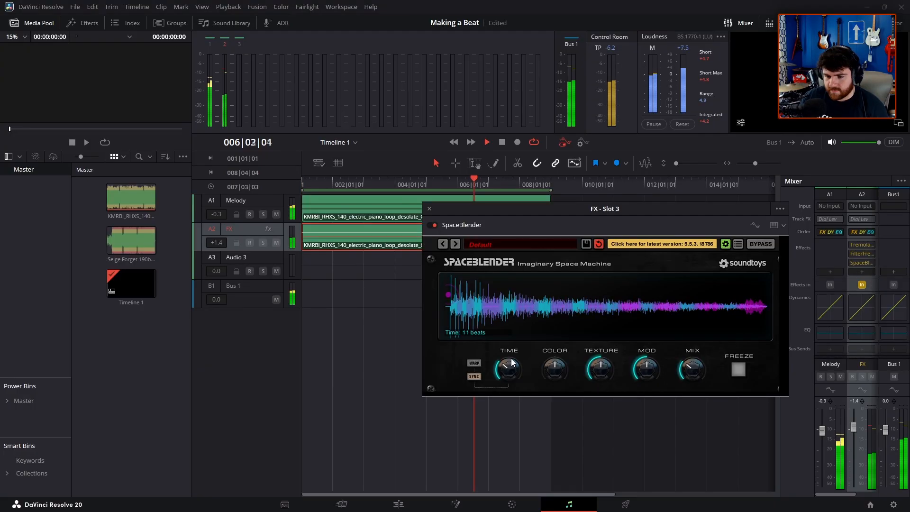
# Lower SpaceBlender's Time knob and mute the Melody track to hear the FX track alone.
pyautogui.click(479, 377)
pyautogui.moveTo(508, 372); pyautogui.dragTo(492, 395)
pyautogui.click(276, 214)
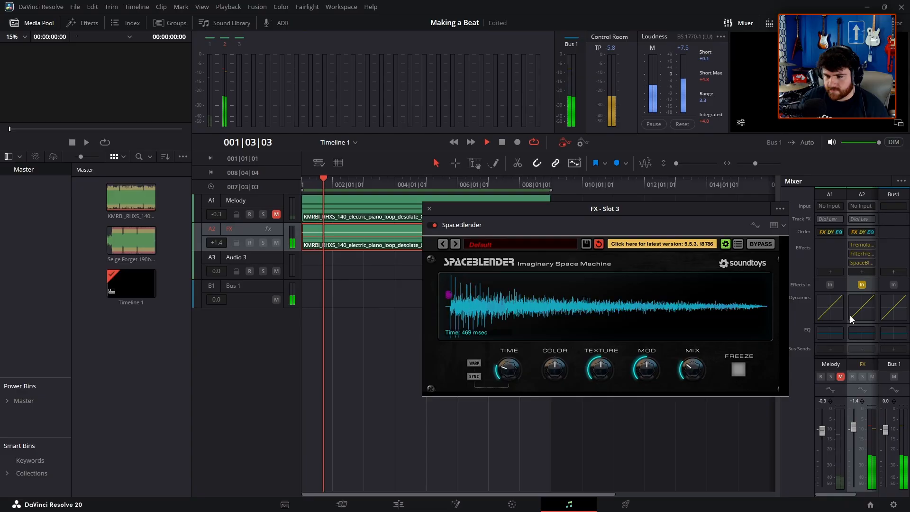
# Swap SpaceBlender and FilterFreak in the FX effects chain and back, raising SpaceBlender's Mix knob.
pyautogui.moveTo(860, 254); pyautogui.dragTo(861, 269)
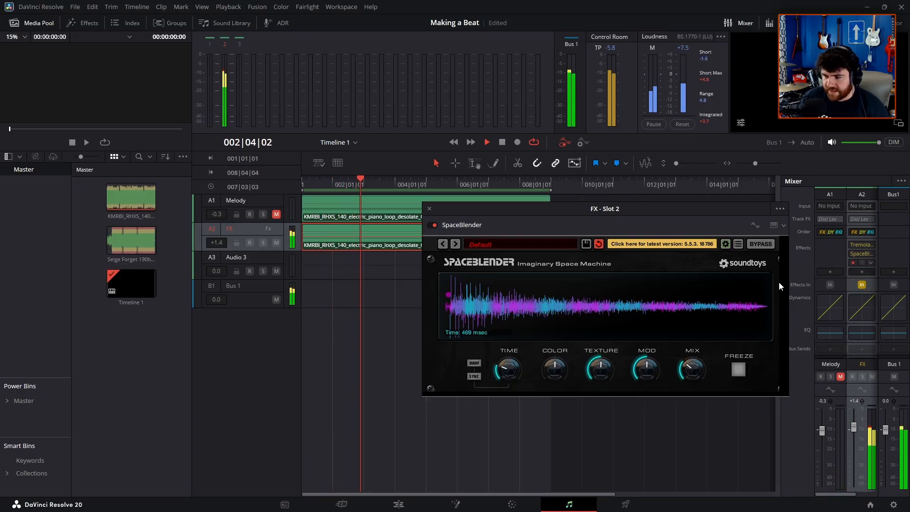
pyautogui.moveTo(694, 372); pyautogui.dragTo(697, 363)
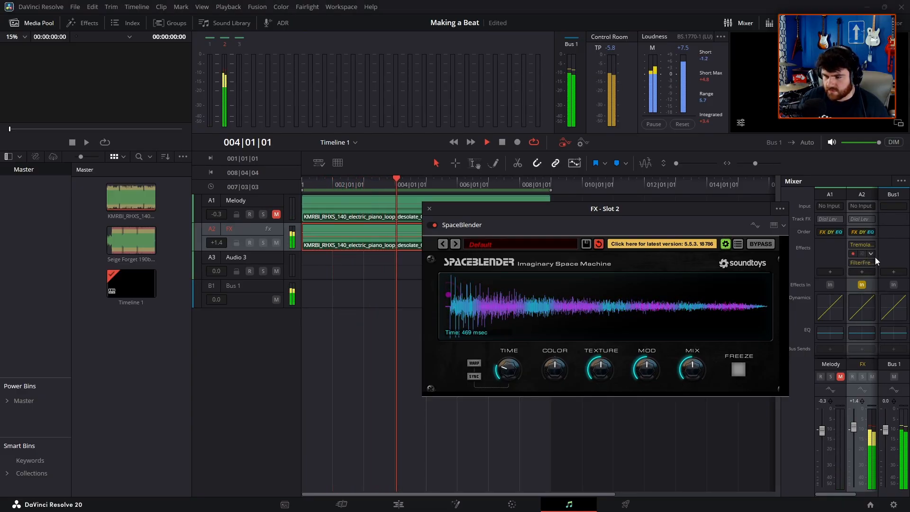
pyautogui.moveTo(861, 254); pyautogui.dragTo(860, 263)
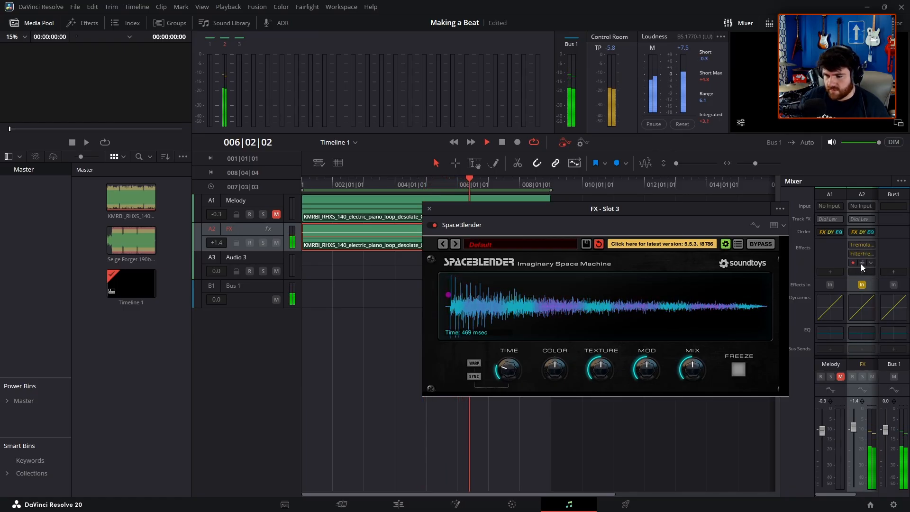
pyautogui.moveTo(860, 263); pyautogui.dragTo(863, 252)
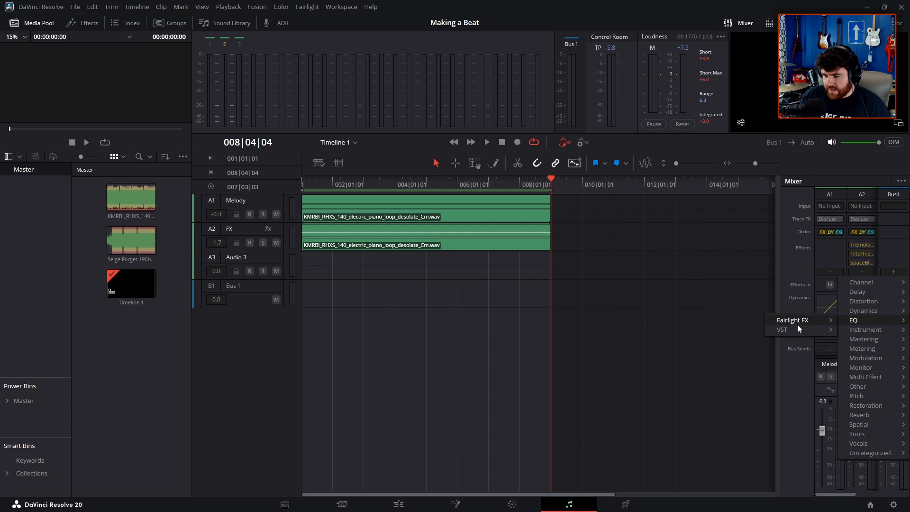
# Add Pro-Q 4 to the FX track, shape high-pass, low-pass and boost bands, and unmute the Melody track.
pyautogui.moveTo(798, 329)
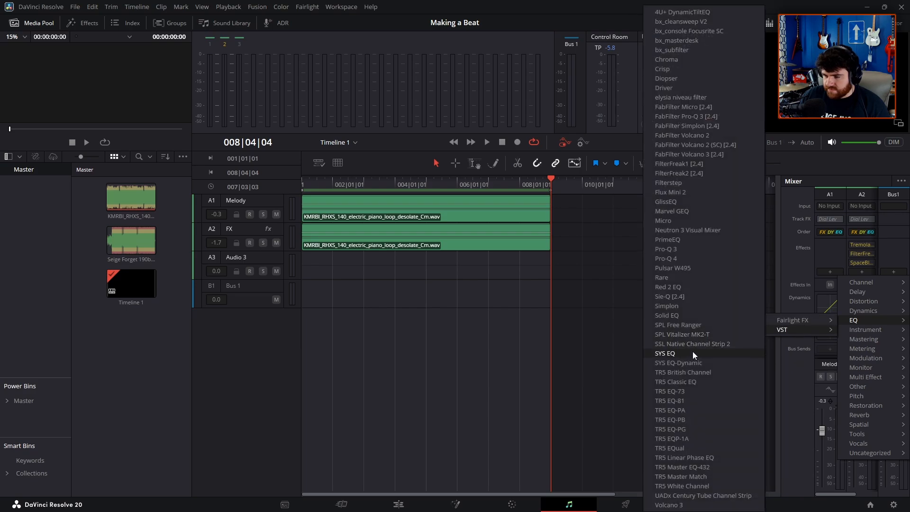
pyautogui.click(681, 259)
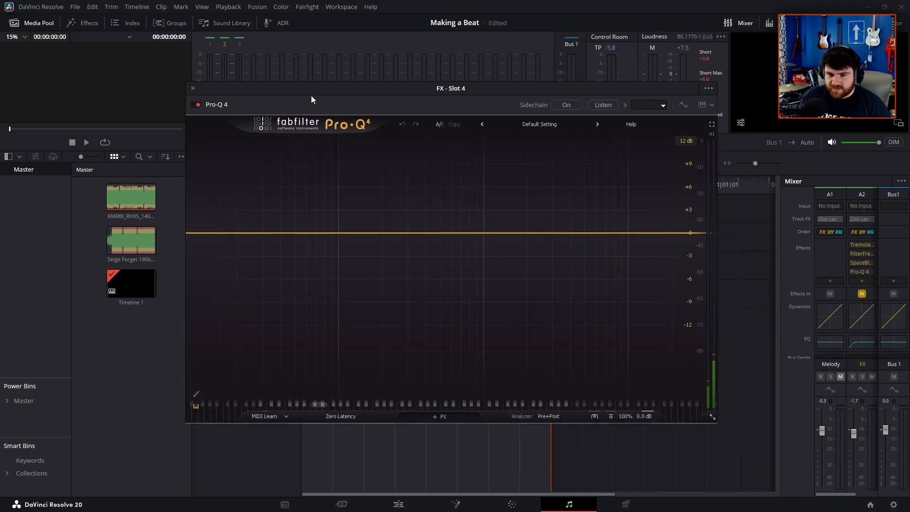
pyautogui.press('space')
pyautogui.moveTo(203, 233); pyautogui.dragTo(345, 236)
pyautogui.click(700, 234)
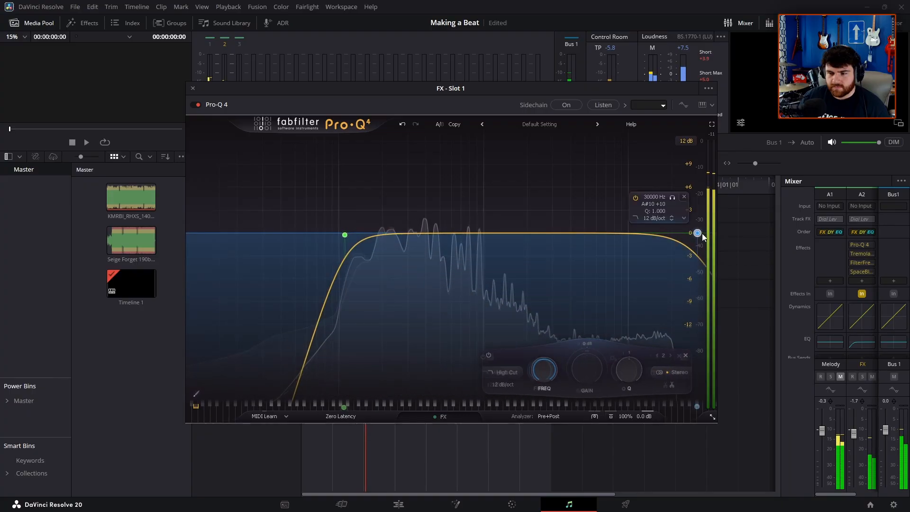
pyautogui.moveTo(698, 234); pyautogui.dragTo(627, 236)
pyautogui.moveTo(567, 235); pyautogui.dragTo(575, 179)
pyautogui.click(841, 377)
pyautogui.moveTo(860, 243); pyautogui.dragTo(860, 266)
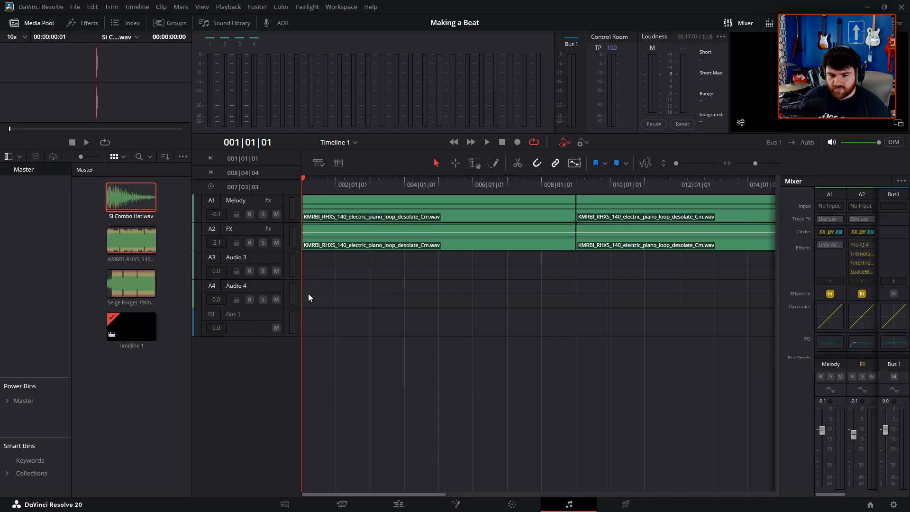
# Audition the SI Combo Hat sample in FL Studio and bring it onto a new Audio 4 track.
pyautogui.moveTo(308, 294); pyautogui.dragTo(331, 291)
pyautogui.scroll(5, 313, 303)
pyautogui.press('space')
pyautogui.press('space')
# Set the timeline grid resolution to 1/8 Note.
pyautogui.click(337, 163)
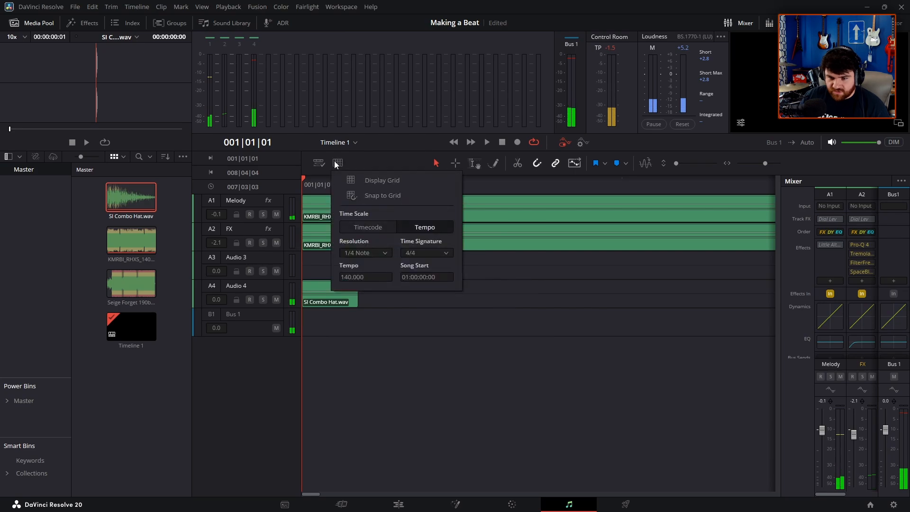
pyautogui.click(385, 253)
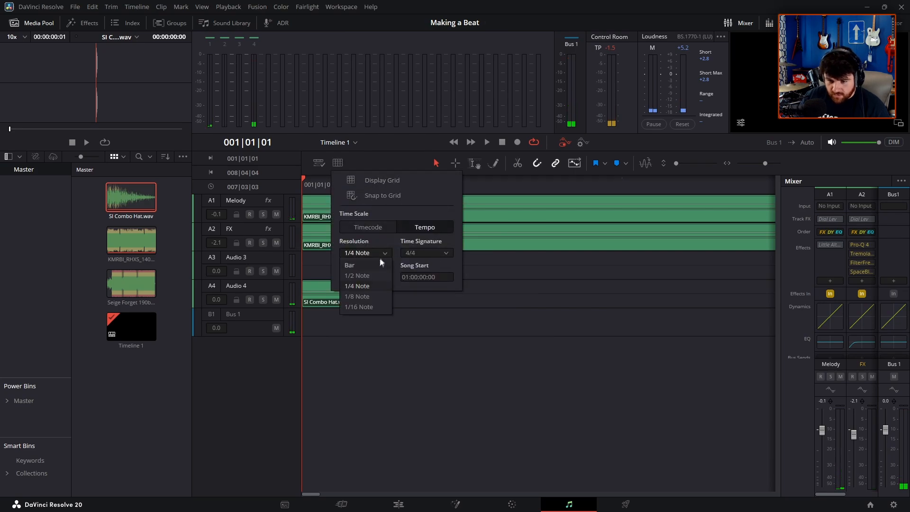
pyautogui.click(374, 298)
pyautogui.click(400, 345)
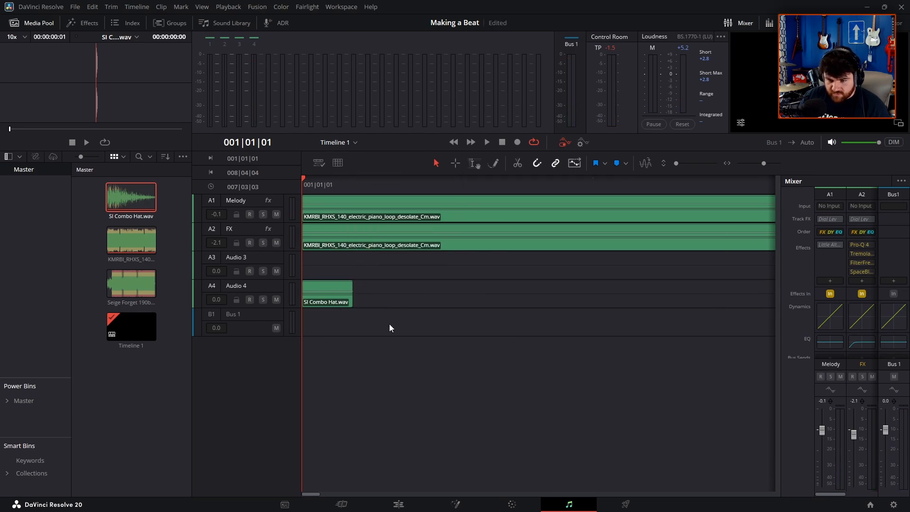
# Turn on grid snapping and arrange copies of the hi-hat clip along the Audio 4 track.
pyautogui.scroll(-3, 389, 325)
pyautogui.click(337, 163)
pyautogui.click(373, 193)
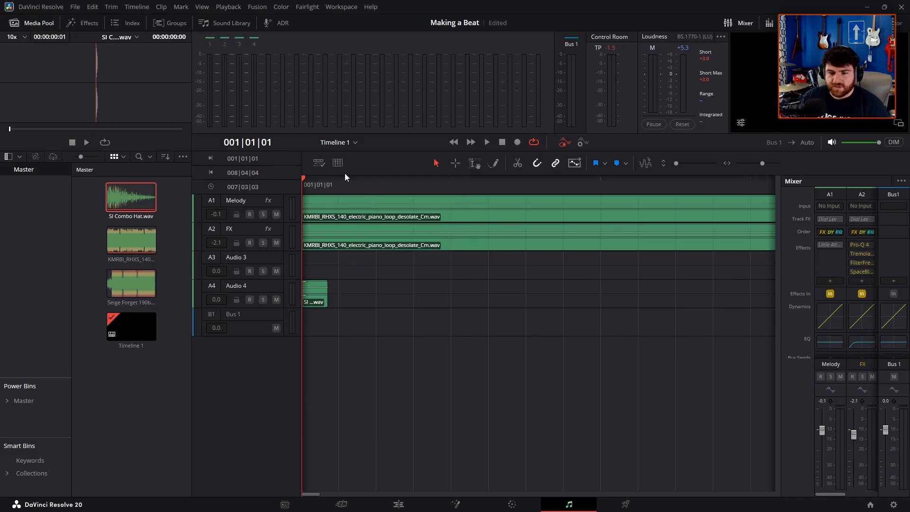
pyautogui.click(338, 164)
pyautogui.click(372, 198)
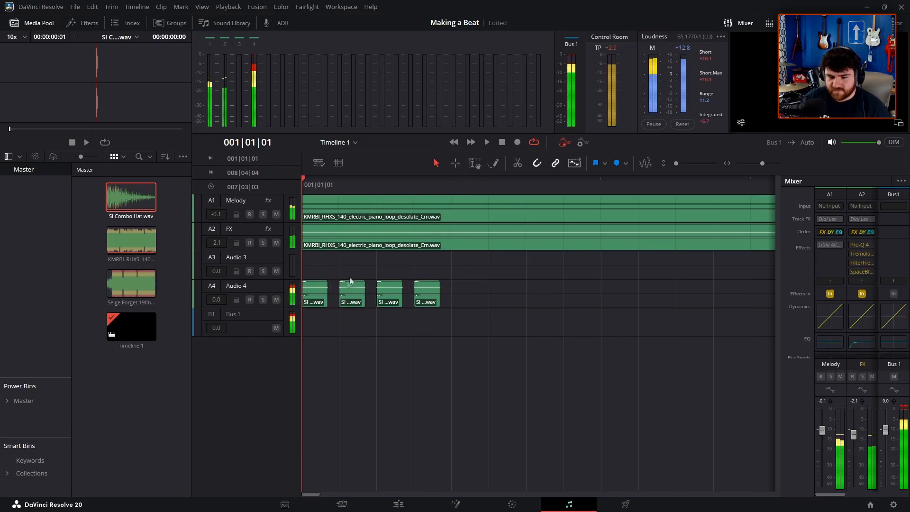
pyautogui.click(351, 281)
pyautogui.press('Delete')
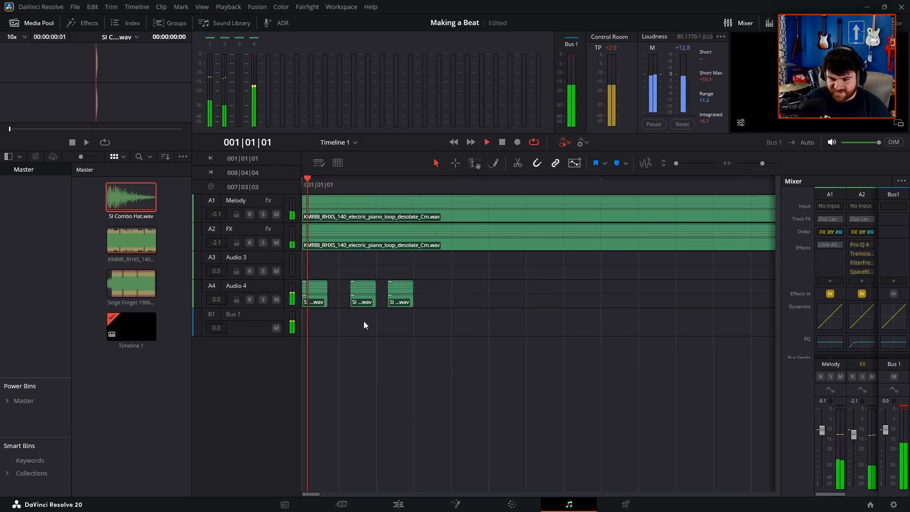
pyautogui.click(338, 162)
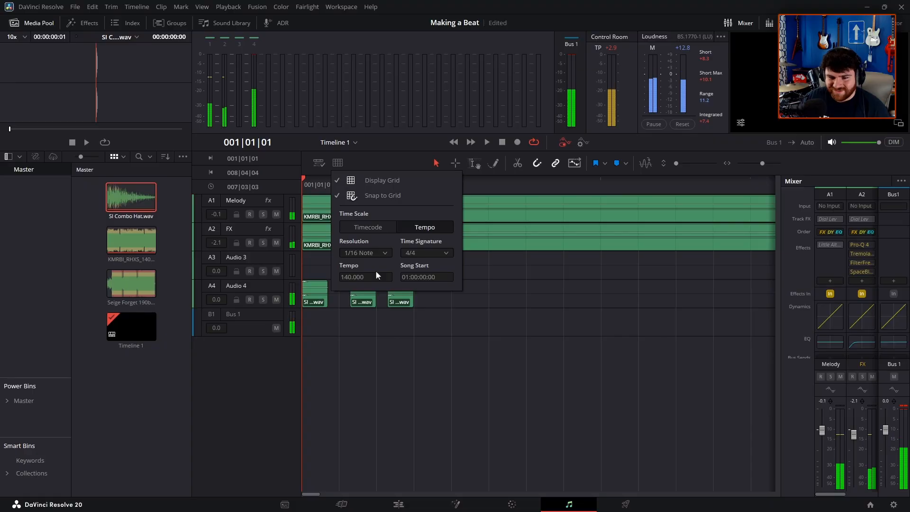
pyautogui.rightClick(472, 360)
pyautogui.moveTo(354, 249); pyautogui.dragTo(365, 293)
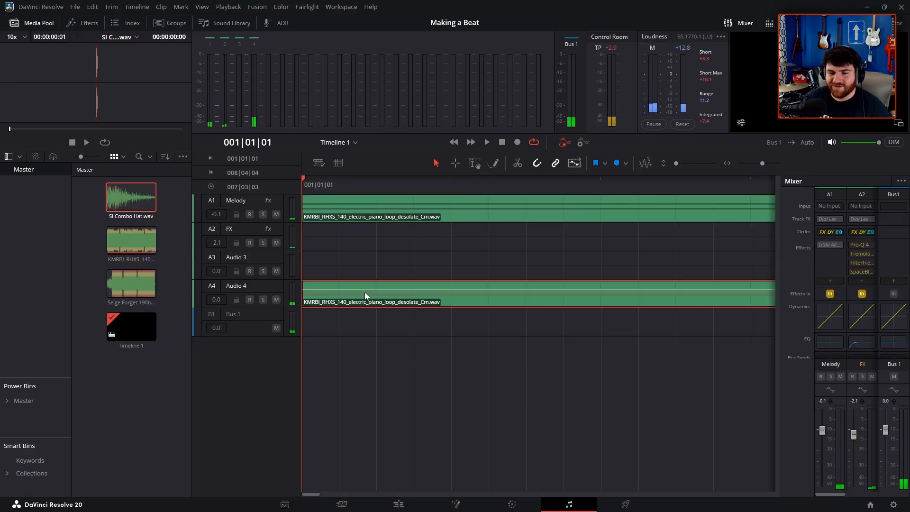
pyautogui.hotkey('ctrl', 'z')
# Delete the extra hi-hat clips and reposition the second hit on the Audio 4 track.
pyautogui.click(372, 324)
pyautogui.moveTo(376, 262); pyautogui.dragTo(455, 333)
pyautogui.press('Delete')
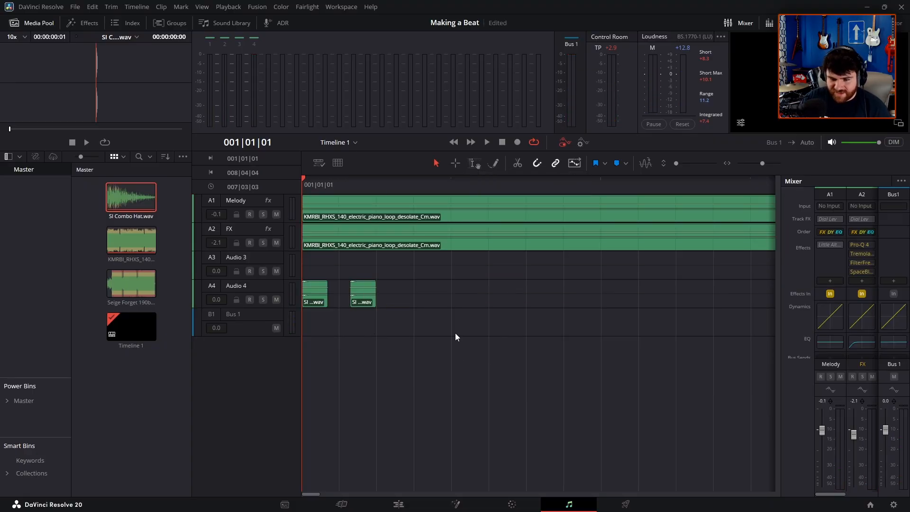
pyautogui.moveTo(412, 263); pyautogui.dragTo(437, 327)
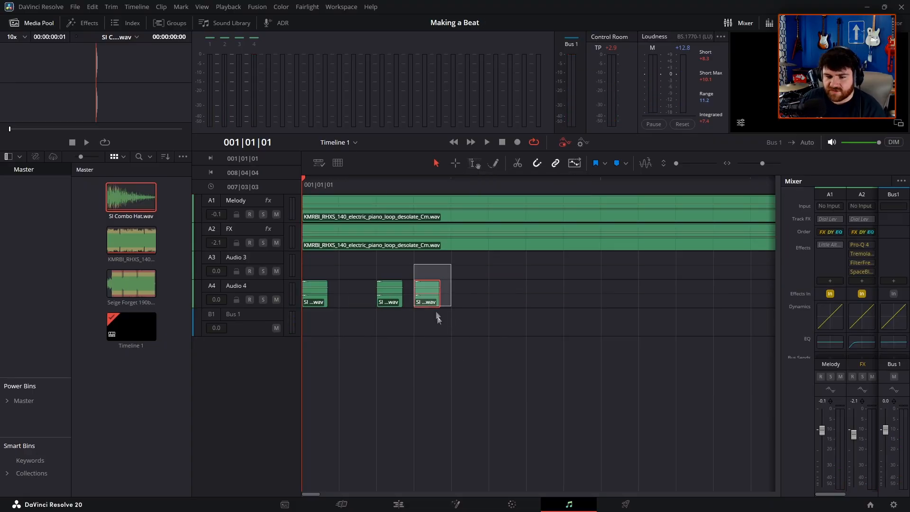
pyautogui.press('BackSpace')
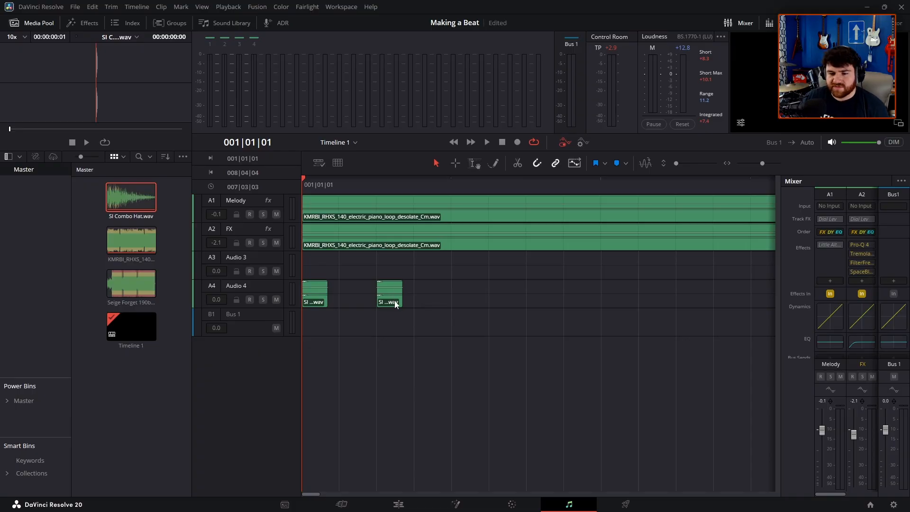
# Space four hi-hat hits evenly on Audio 4, play it back, and solo the track.
pyautogui.moveTo(504, 297); pyautogui.dragTo(542, 297)
pyautogui.press('space')
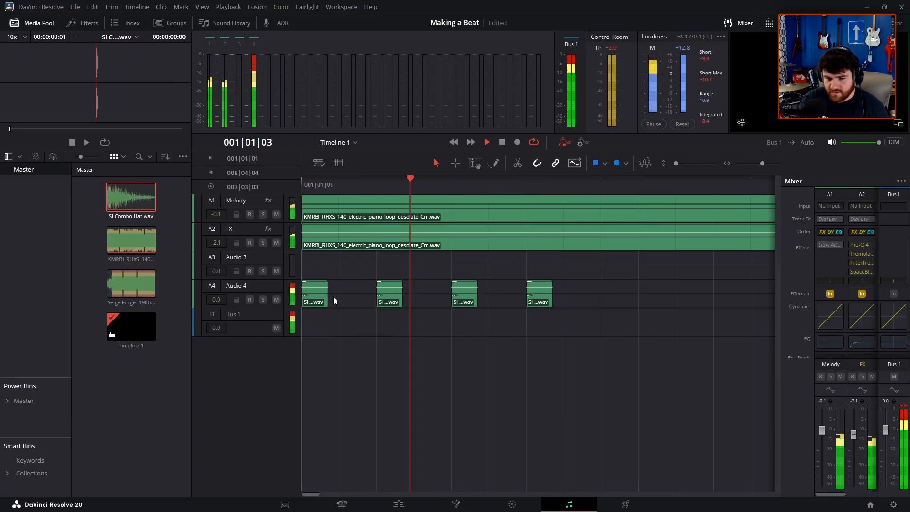
pyautogui.click(263, 300)
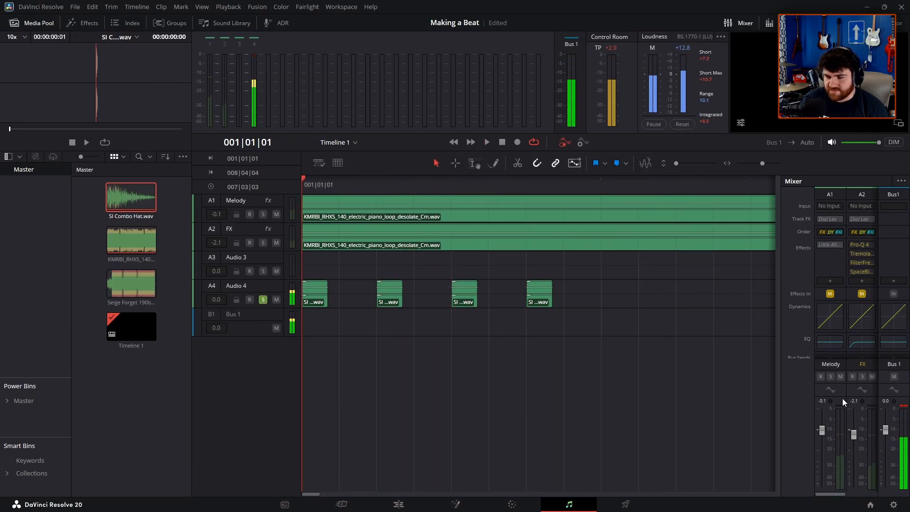
# Lower the Audio 4 fader to -5.0 dB while playing the soloed hi-hats.
pyautogui.moveTo(832, 494); pyautogui.dragTo(876, 498)
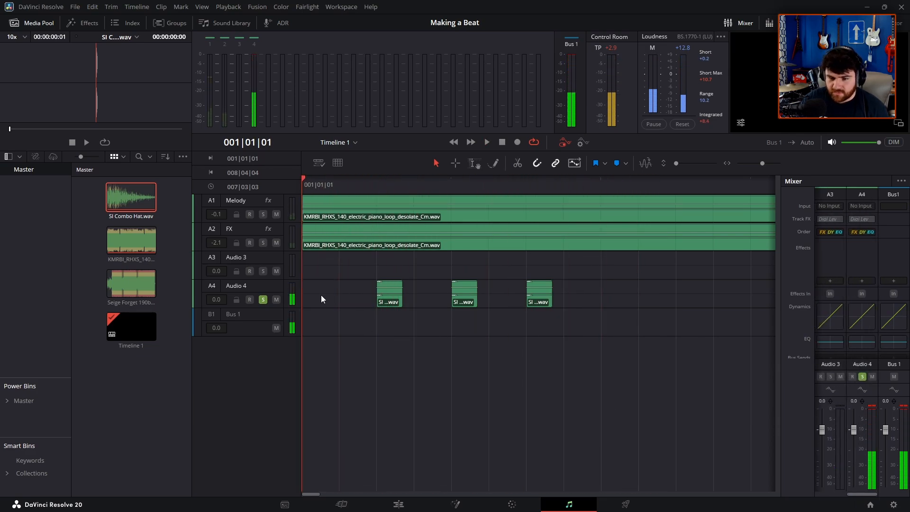
pyautogui.moveTo(278, 294); pyautogui.dragTo(280, 296)
pyautogui.press('space')
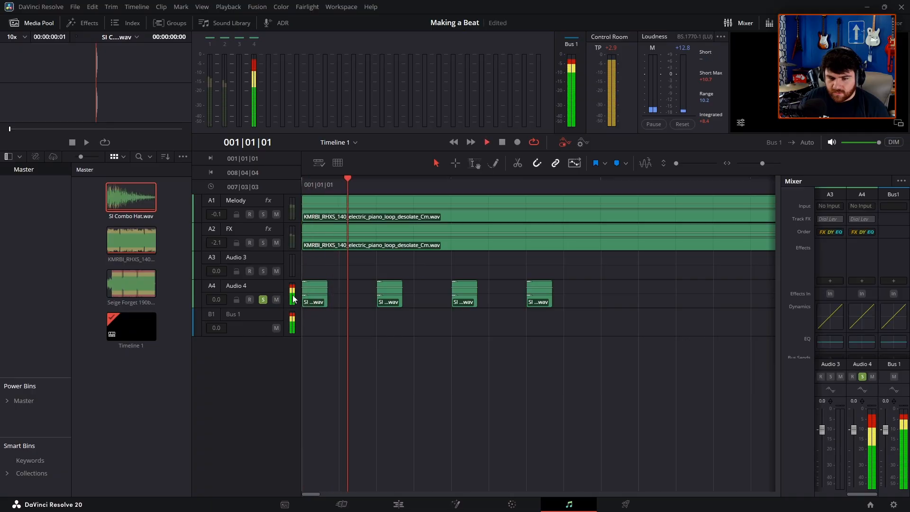
pyautogui.press('space')
pyautogui.moveTo(856, 434); pyautogui.dragTo(857, 444)
pyautogui.press('space')
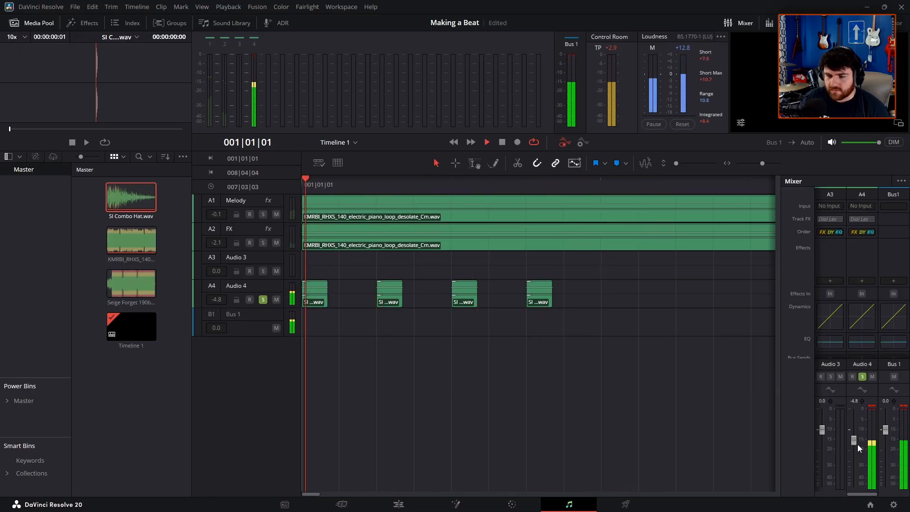
pyautogui.press('space')
pyautogui.press('space')
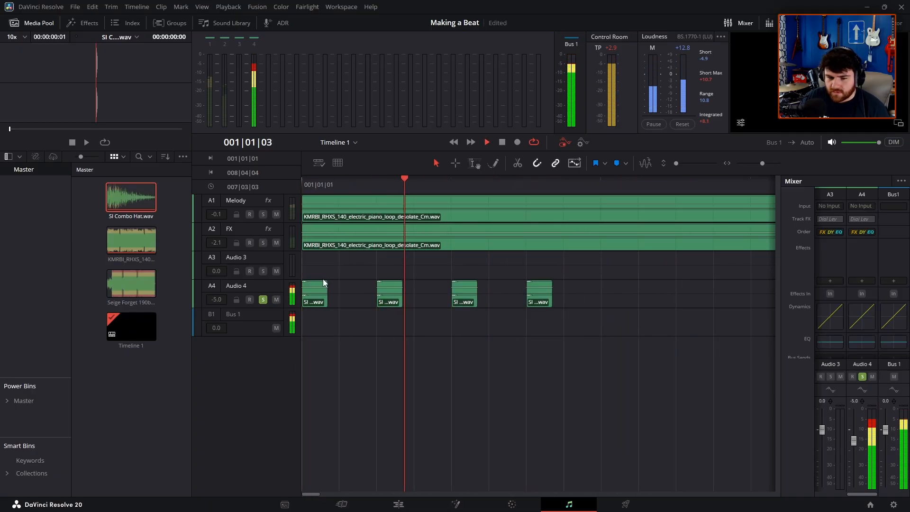
pyautogui.press('space')
pyautogui.press('space')
# Extend the hi-hat pattern to eight evenly spaced hits and play it back.
pyautogui.press('space')
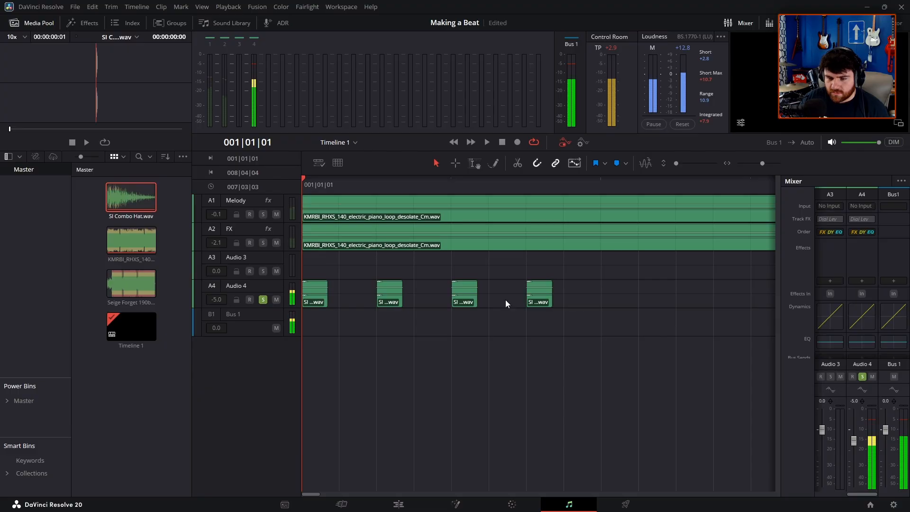
pyautogui.moveTo(601, 315); pyautogui.dragTo(622, 294)
pyautogui.press('space')
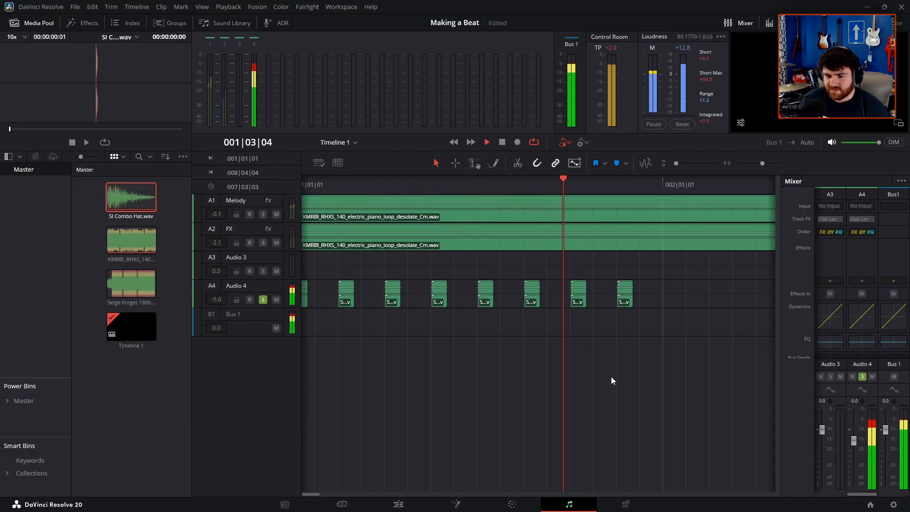
# Select the eight hi-hat clips and duplicate them into a sixteen-hit pattern, playing it back.
pyautogui.press('space')
pyautogui.moveTo(559, 347); pyautogui.dragTo(254, 282)
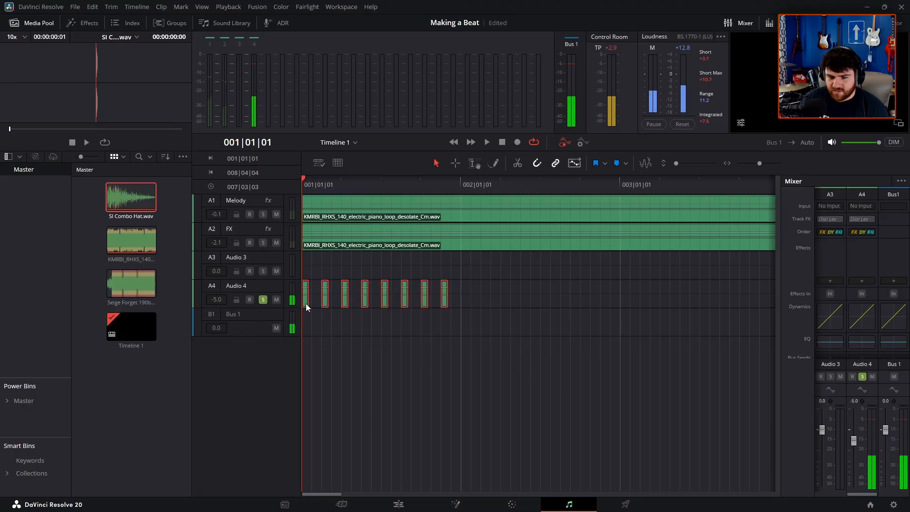
pyautogui.moveTo(306, 294); pyautogui.dragTo(466, 307)
pyautogui.press('space')
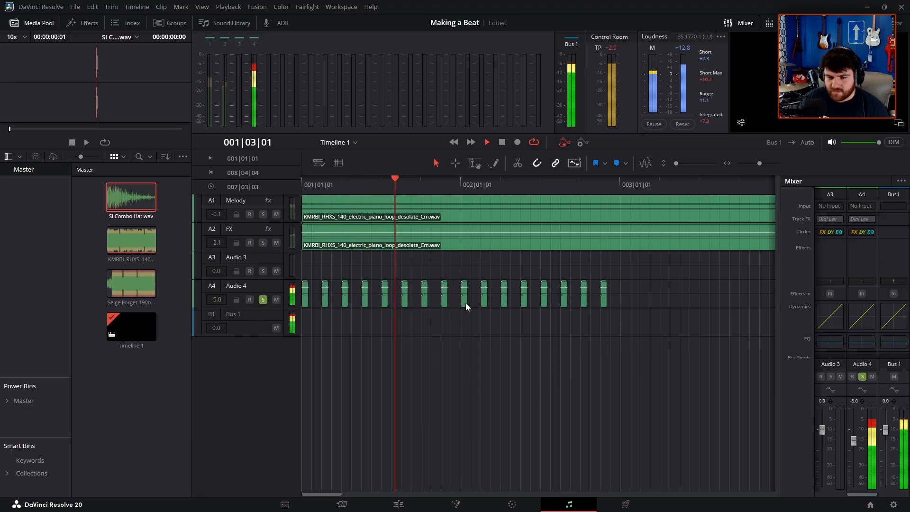
pyautogui.press('space')
pyautogui.press('space')
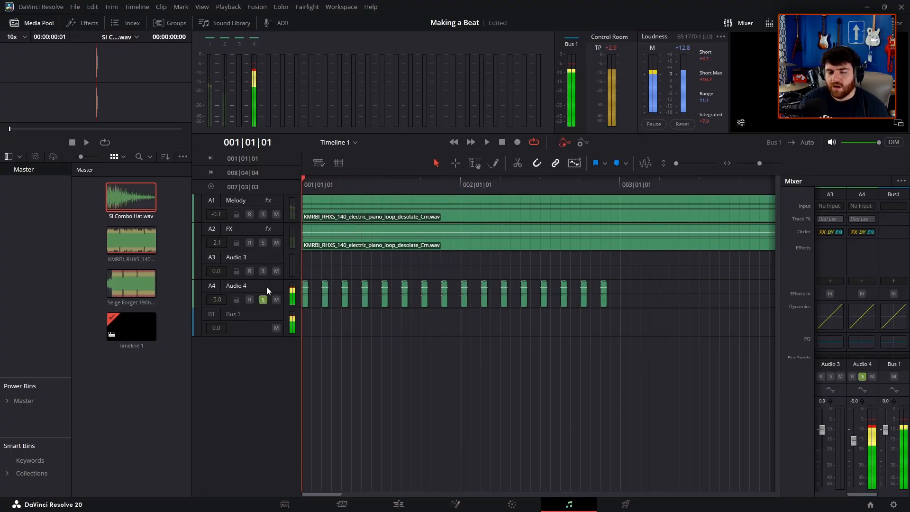
pyautogui.press('space')
pyautogui.press('space')
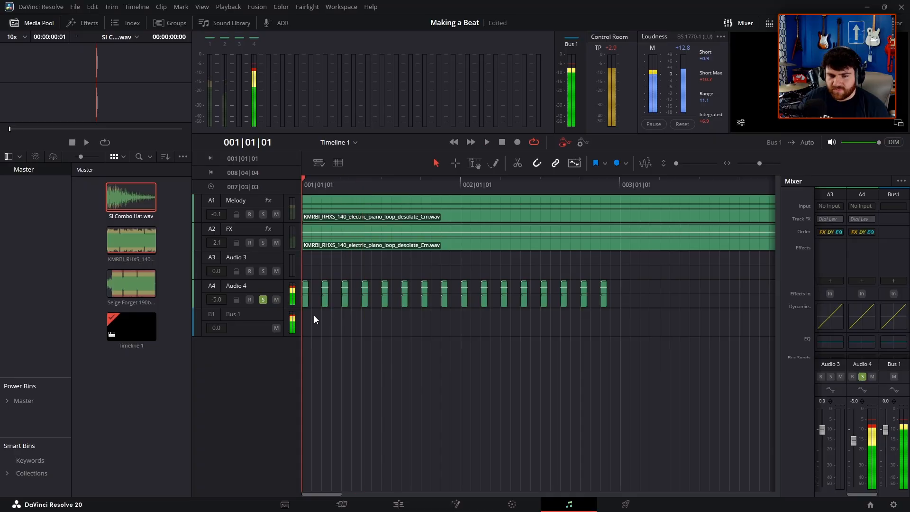
# Select all sixteen hi-hat clips on Audio 4 and duplicate them into a 32-hit pattern, playing it back.
pyautogui.moveTo(669, 350); pyautogui.dragTo(304, 273)
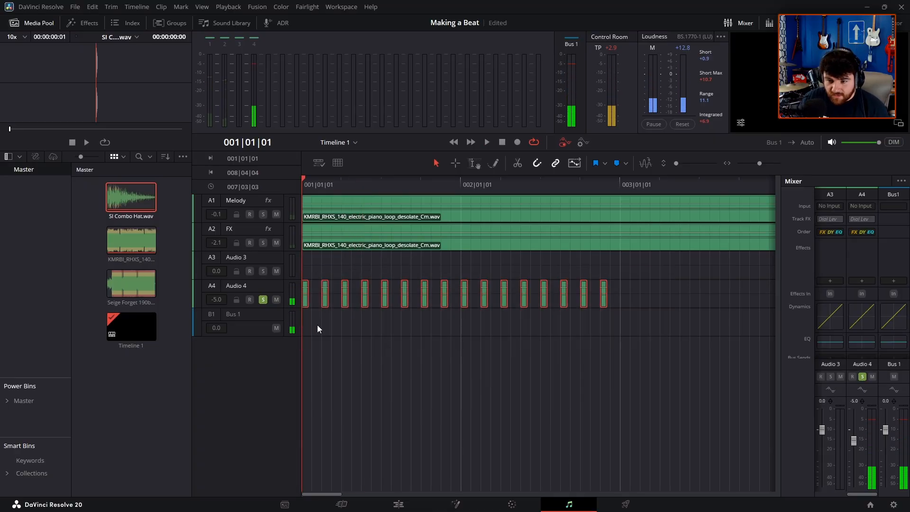
pyautogui.moveTo(305, 305); pyautogui.dragTo(627, 282)
pyautogui.press('space')
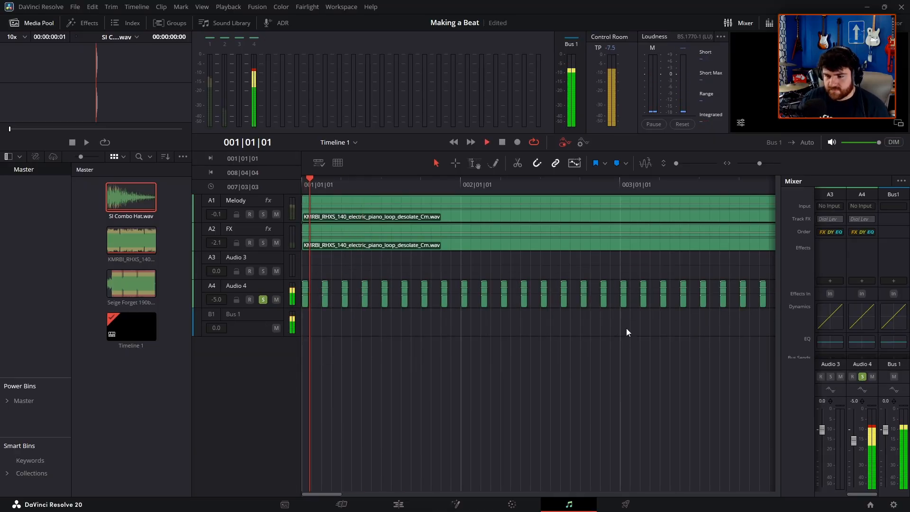
# Select all 32 hi-hat clips and duplicate them again so the pattern runs through bar 8, then play it back.
pyautogui.scroll(-3, 561, 331)
pyautogui.scroll(-3, 561, 331)
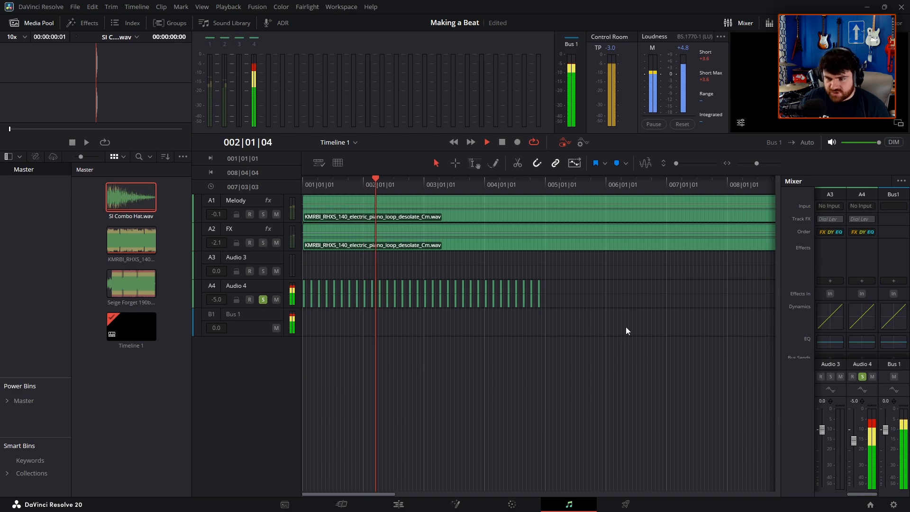
pyautogui.moveTo(628, 327); pyautogui.dragTo(252, 252)
pyautogui.moveTo(304, 306); pyautogui.dragTo(545, 296)
pyautogui.press('space')
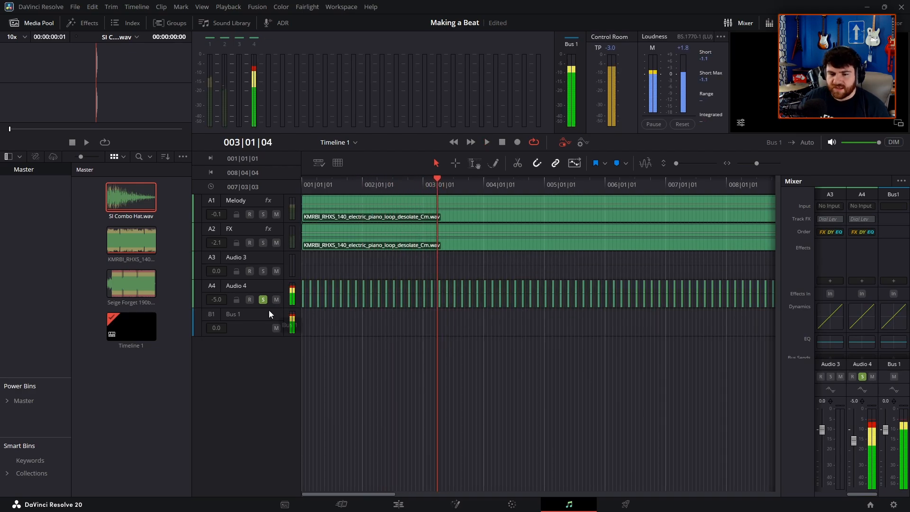
# Lower the Audio 4 fader to -7.4 dB while playing the hi-hats from the start, then stop playback.
pyautogui.press('Home')
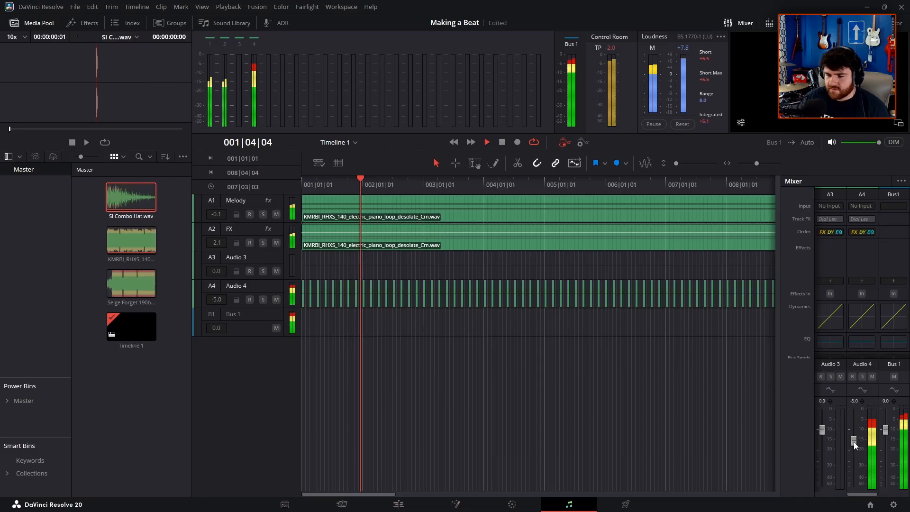
pyautogui.moveTo(854, 441); pyautogui.dragTo(853, 452)
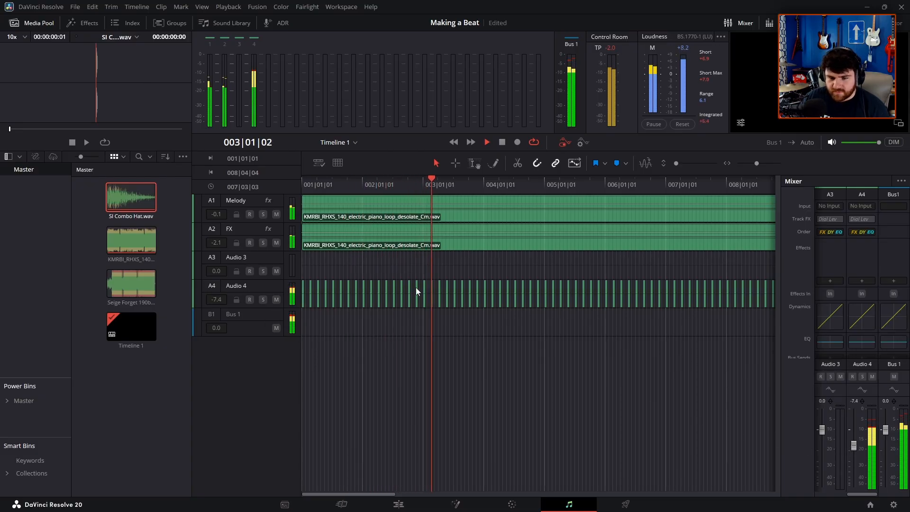
pyautogui.press('Home')
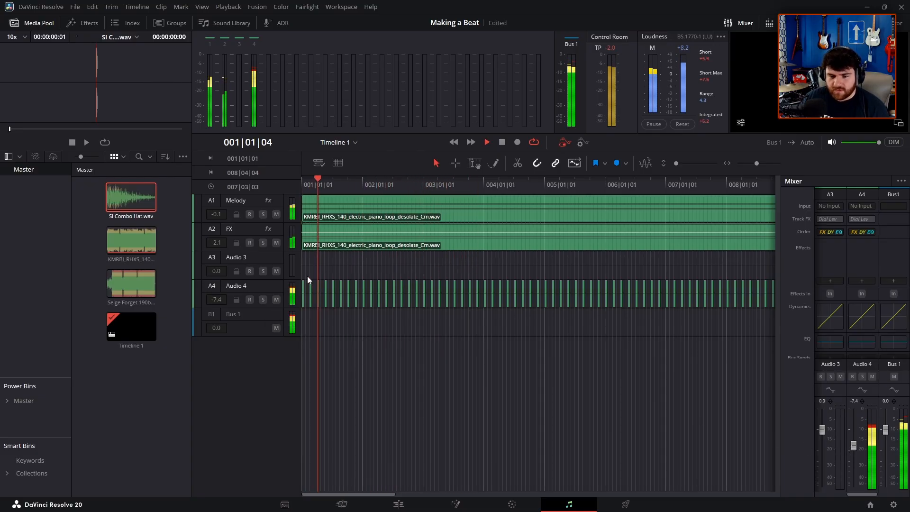
pyautogui.scroll(3, 315, 286)
pyautogui.press('space')
pyautogui.scroll(2, 312, 291)
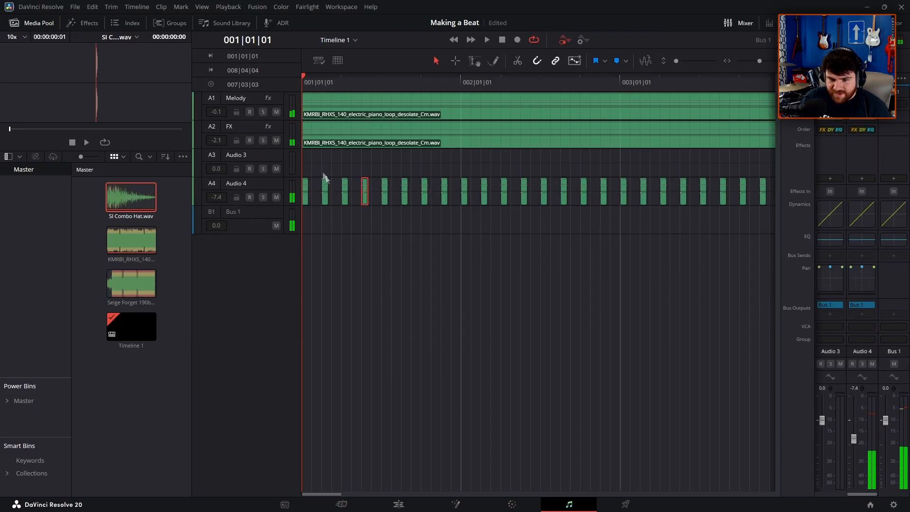
# Select alternating hi-hat clips across the first bars of Audio 4 and play back the pattern.
pyautogui.keyDown('ctrl'); pyautogui.click(325, 189); pyautogui.keyUp('ctrl')
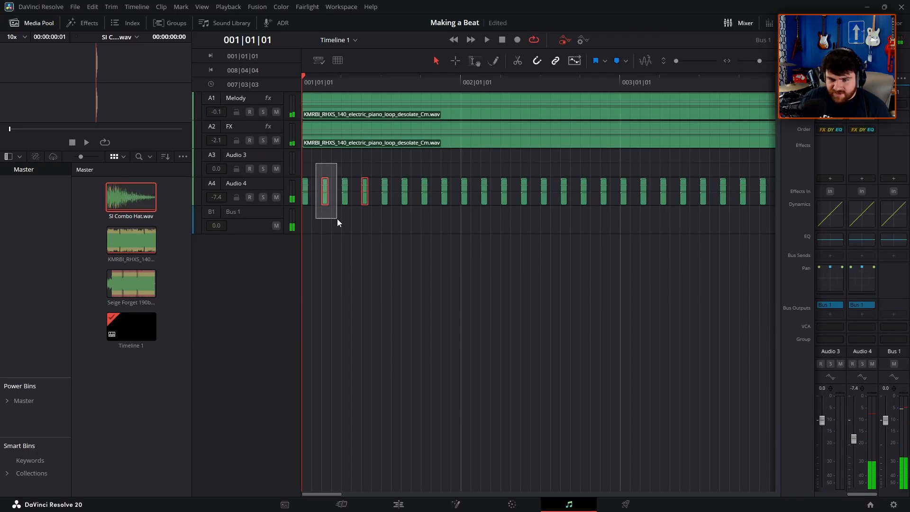
pyautogui.keyDown('ctrl'); pyautogui.click(405, 195); pyautogui.keyUp('ctrl')
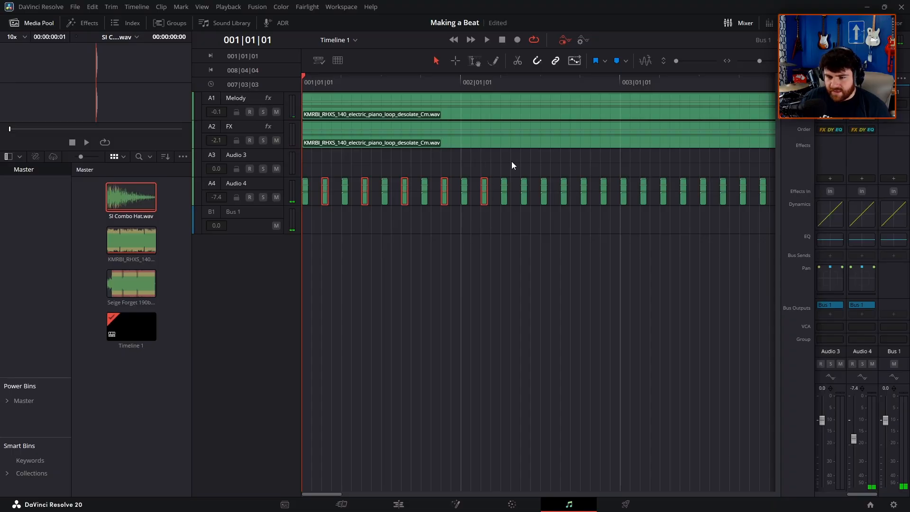
pyautogui.keyDown('ctrl'); pyautogui.click(605, 195); pyautogui.keyUp('ctrl')
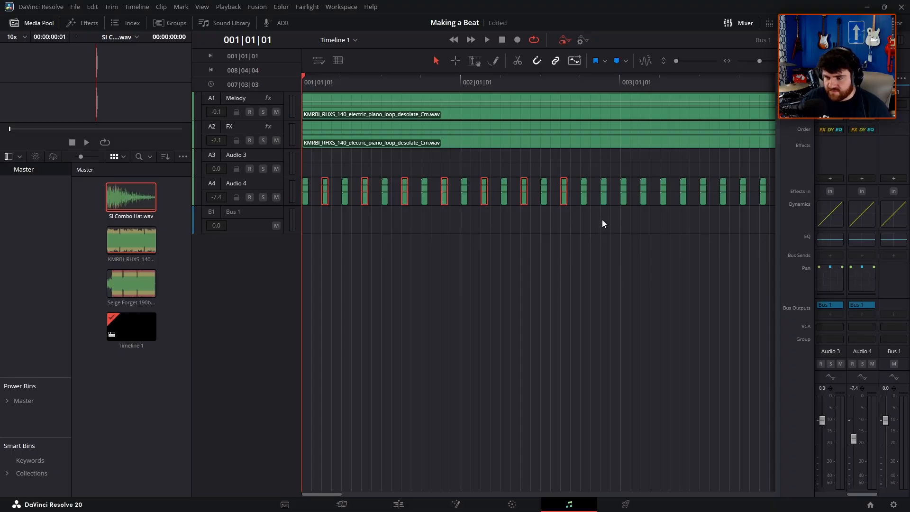
pyautogui.keyDown('ctrl'); pyautogui.click(644, 197); pyautogui.keyUp('ctrl')
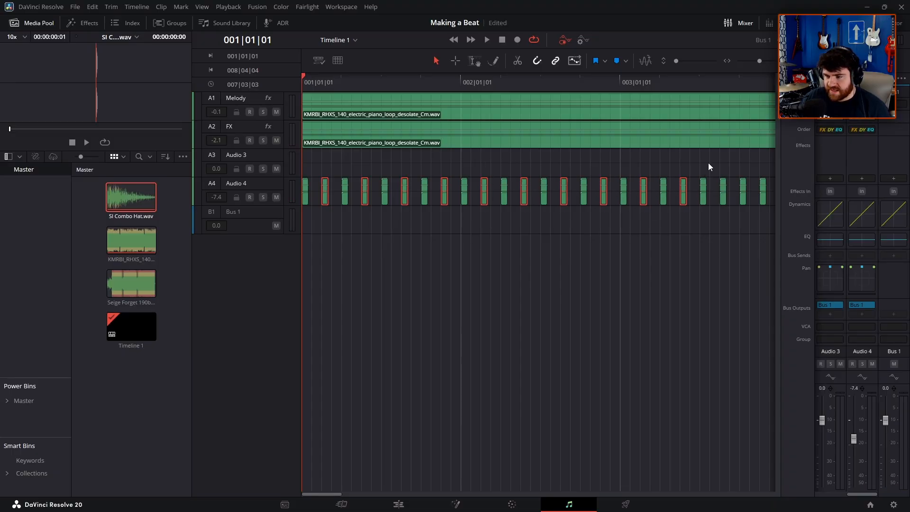
pyautogui.moveTo(752, 161); pyautogui.dragTo(640, 174)
pyautogui.click(640, 173)
pyautogui.scroll(-2, 627, 175)
pyautogui.moveTo(312, 164)
pyautogui.mouseDown()
pyautogui.moveTo(317, 212)
pyautogui.moveTo(314, 162)
pyautogui.mouseUp()
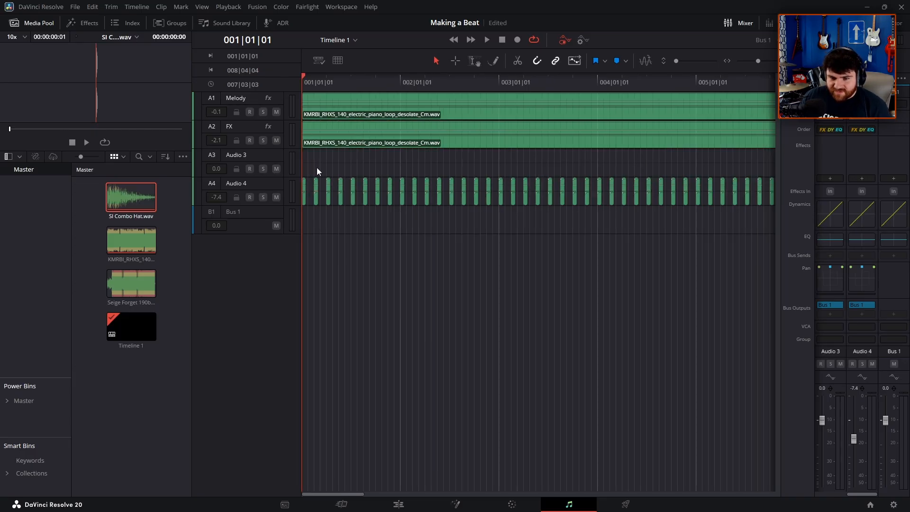
pyautogui.scroll(2, 315, 166)
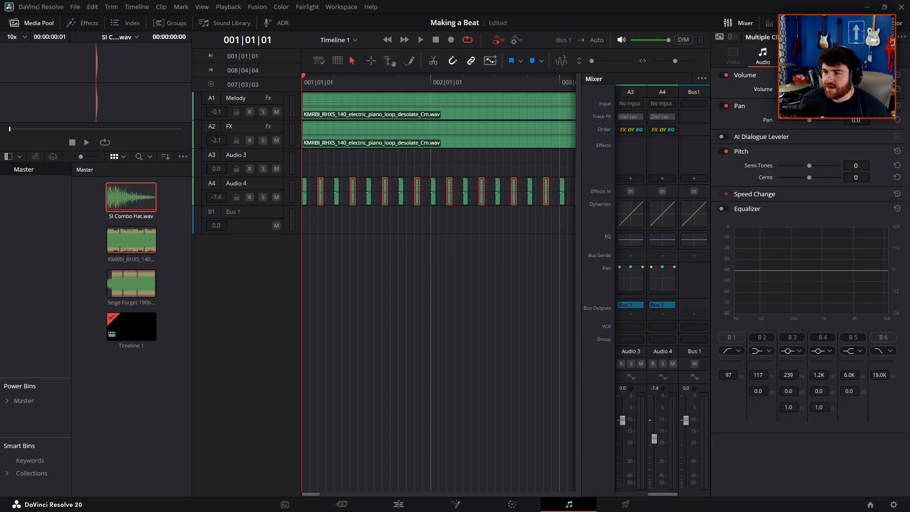
pyautogui.press('space')
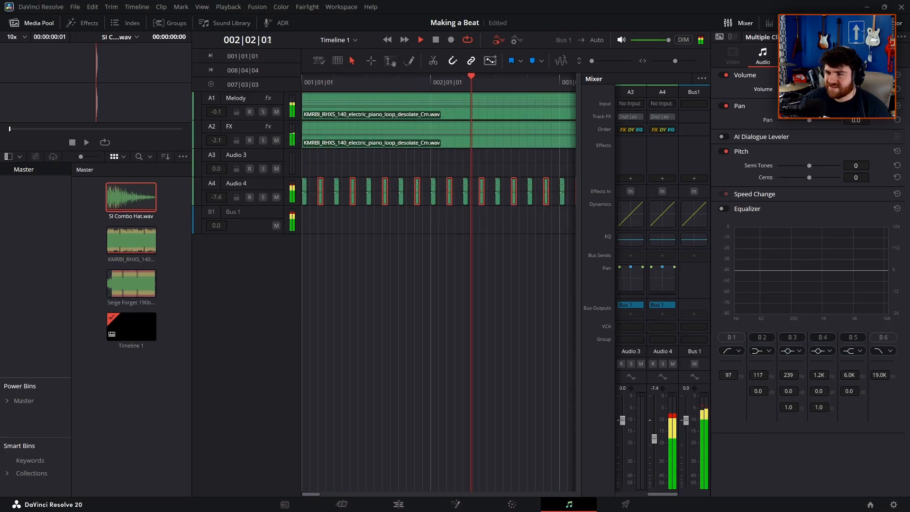
pyautogui.press('space')
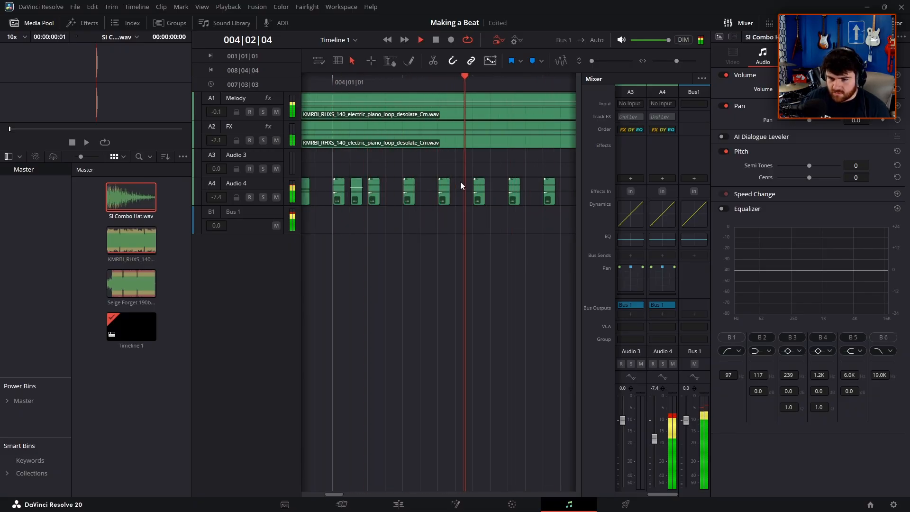
# Delete one hi-hat hit in bar 4, reposition another hit within the bar, and play back the pattern.
pyautogui.press('space')
pyautogui.moveTo(527, 163); pyautogui.dragTo(535, 238)
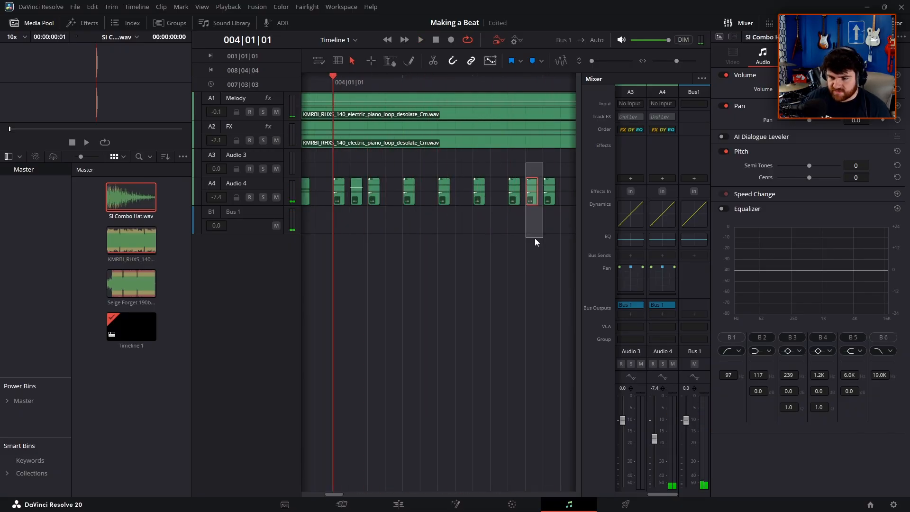
pyautogui.press('Delete')
pyautogui.moveTo(363, 196); pyautogui.dragTo(531, 192)
pyautogui.press('space')
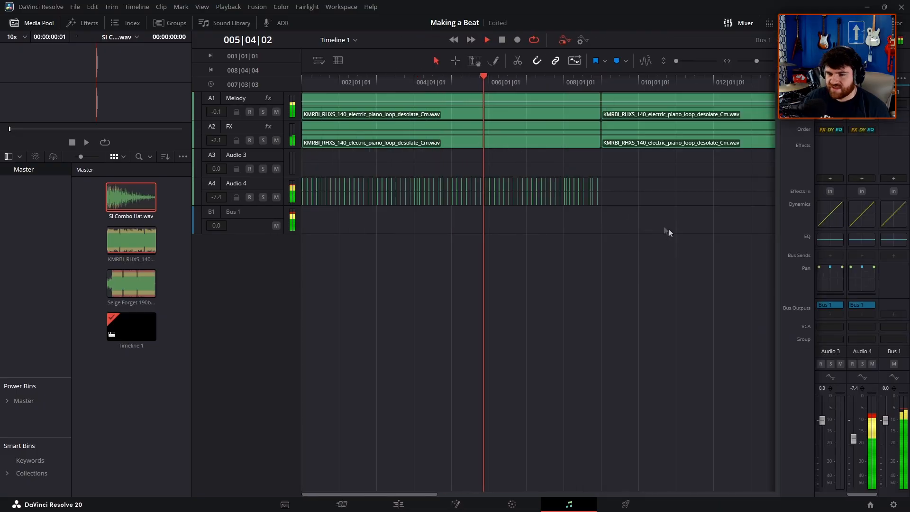
# Select the whole hi-hat pattern and copy it so a second pass starts at bar 9.
pyautogui.moveTo(668, 230); pyautogui.dragTo(209, 180)
pyautogui.scroll(2, 327, 198)
pyautogui.hscroll(-2, 325, 197)
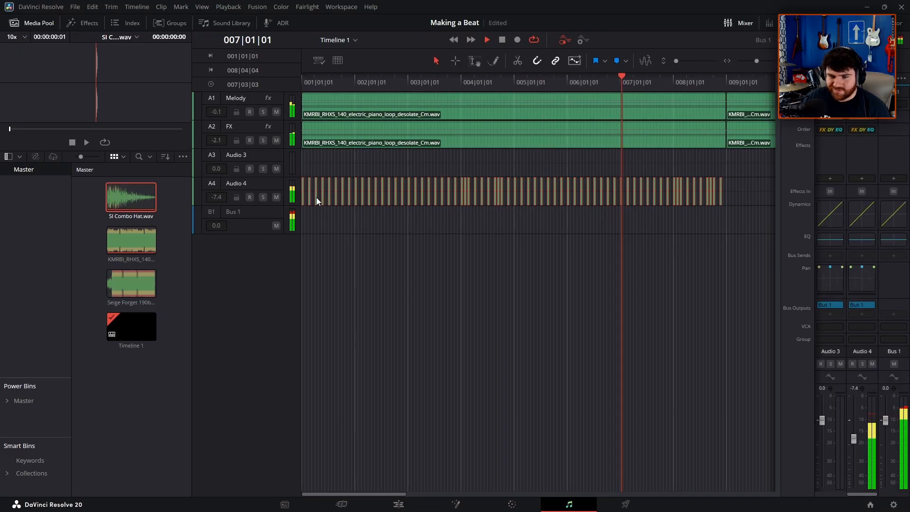
pyautogui.scroll(2, 316, 197)
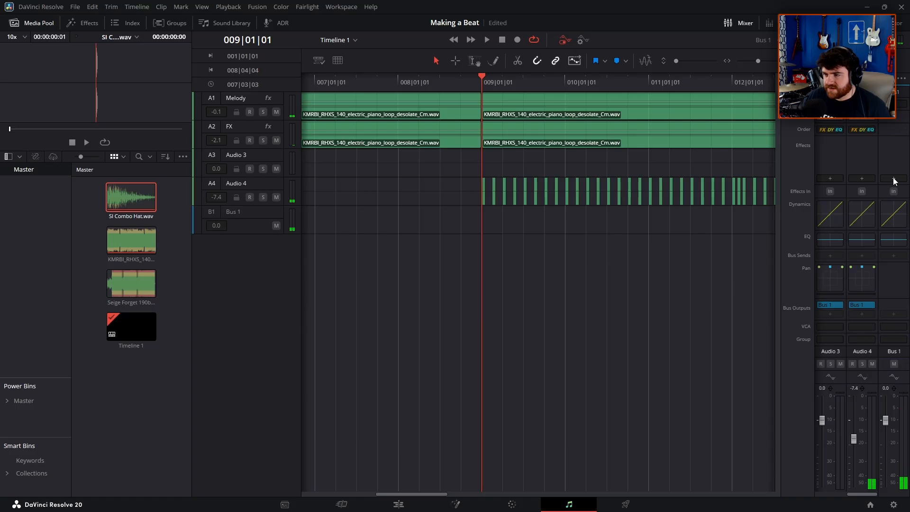
# Insert the StandardCLIP effect in the first effect slot of Bus 1.
pyautogui.click(893, 180)
pyautogui.click(898, 170)
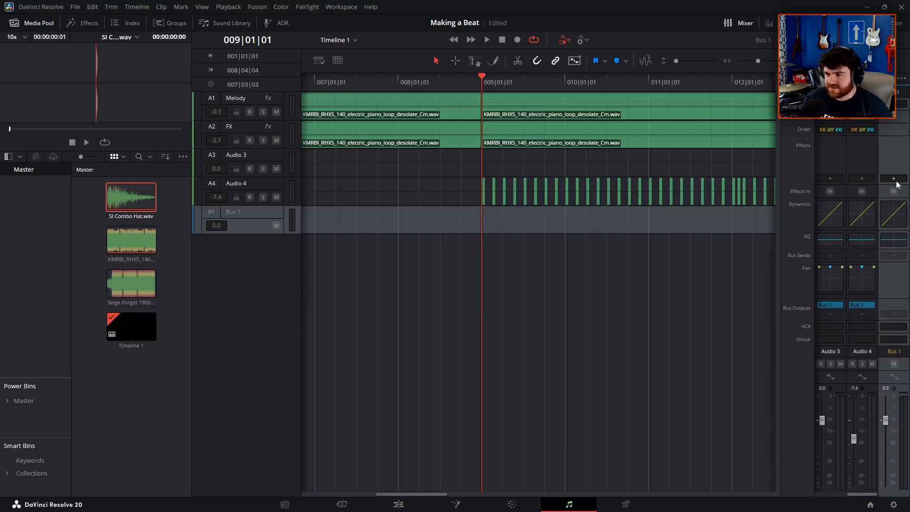
pyautogui.click(894, 179)
pyautogui.click(894, 145)
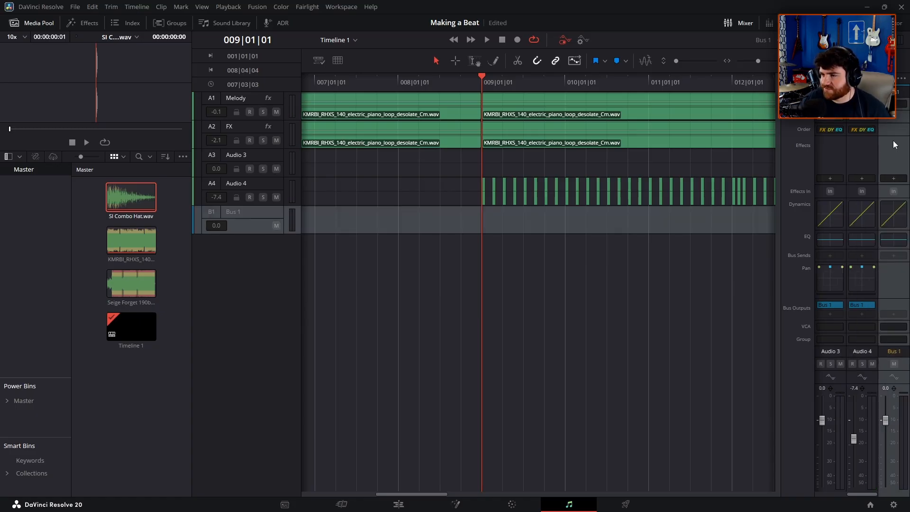
pyautogui.click(894, 179)
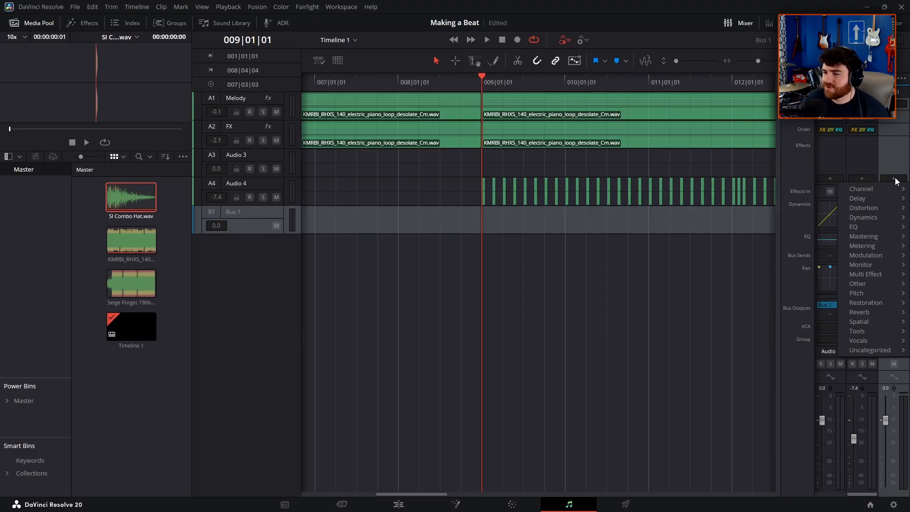
pyautogui.click(902, 161)
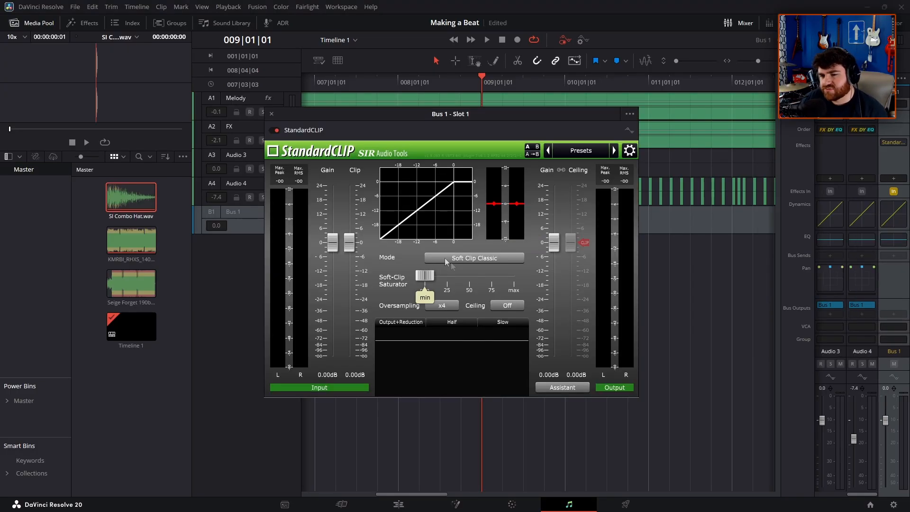
# Raise the StandardCLIP Soft-Clip Saturator slightly above min and close the plugin window.
pyautogui.moveTo(480, 289); pyautogui.dragTo(489, 283)
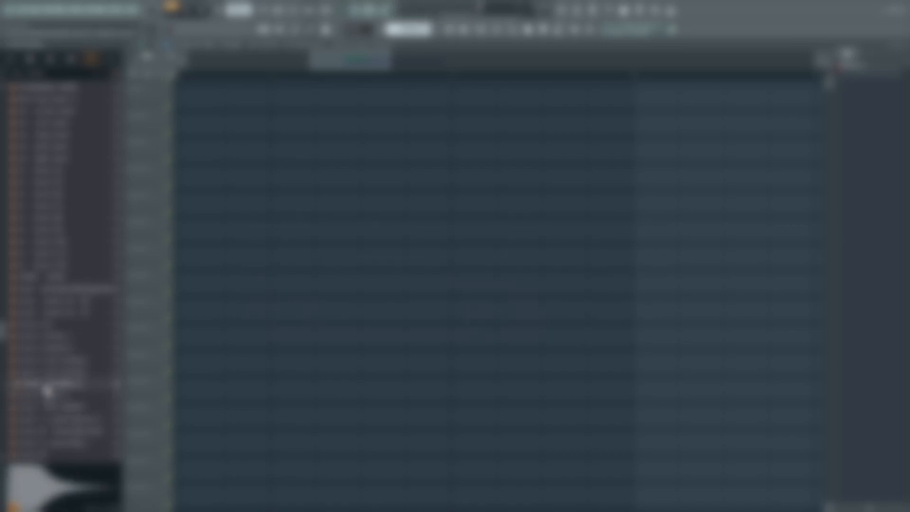
pyautogui.click(44, 405)
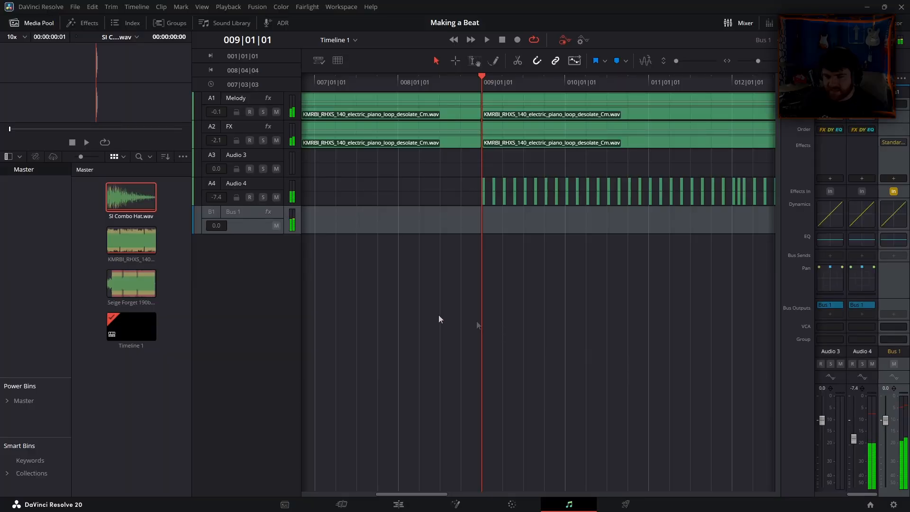
# Rename the Audio 4 track to Hihat.
pyautogui.doubleClick(234, 182)
pyautogui.write('Hihat')
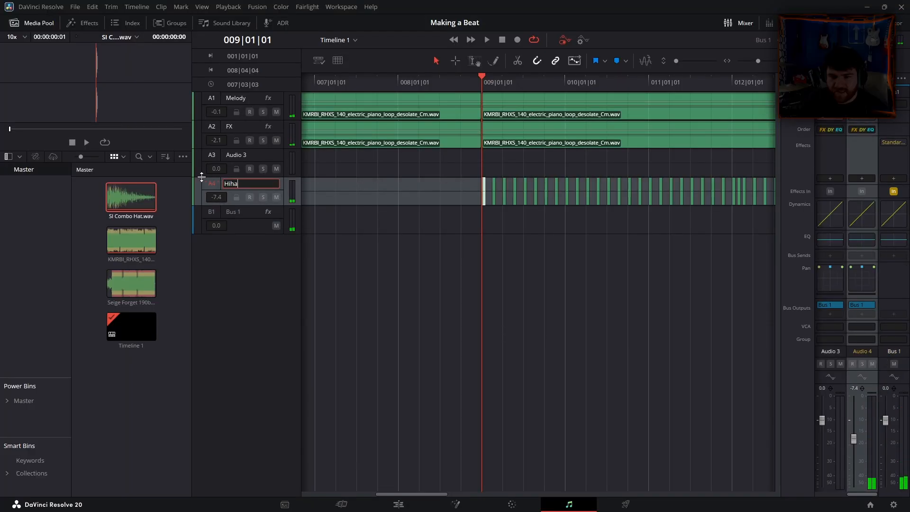
pyautogui.press('Return')
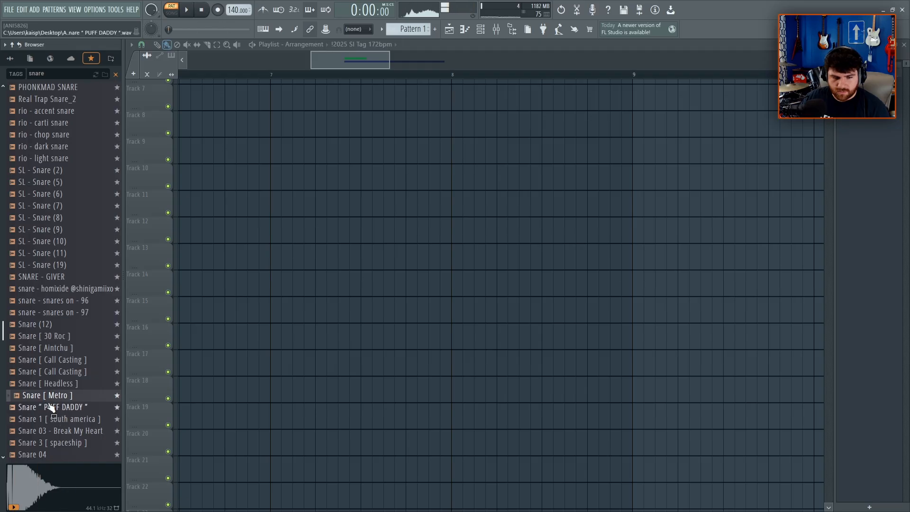
# Switch to FL Studio and audition snare samples in the browser, comparing Snare [ Metro ] and Snare " PUFF DADDY ".
pyautogui.click(51, 408)
pyautogui.click(47, 396)
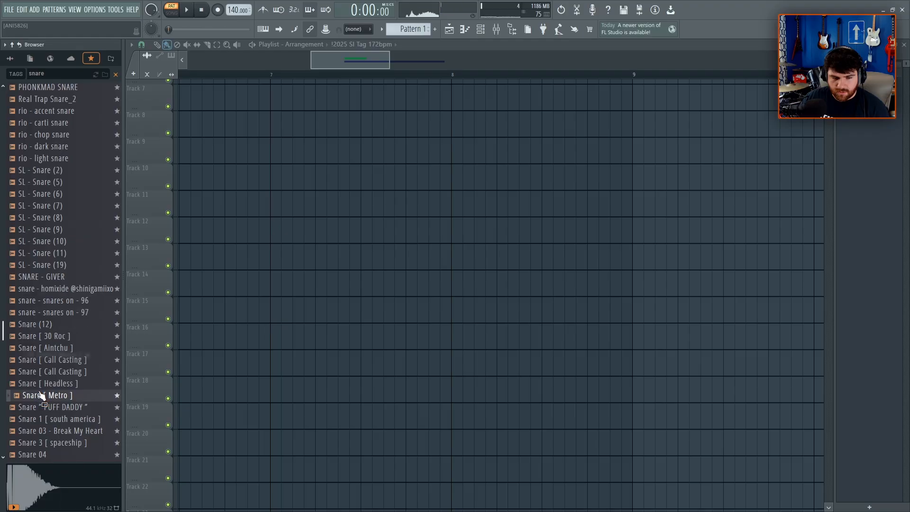
pyautogui.click(41, 387)
pyautogui.click(48, 408)
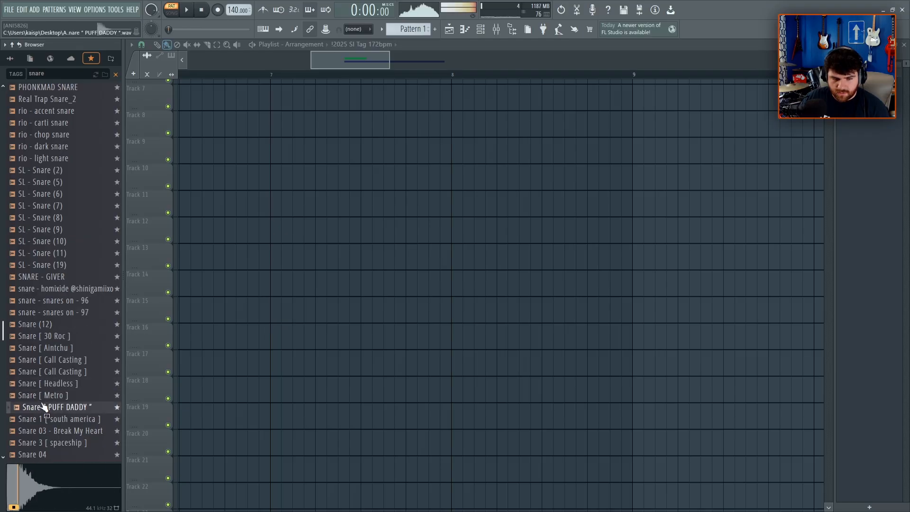
pyautogui.click(47, 397)
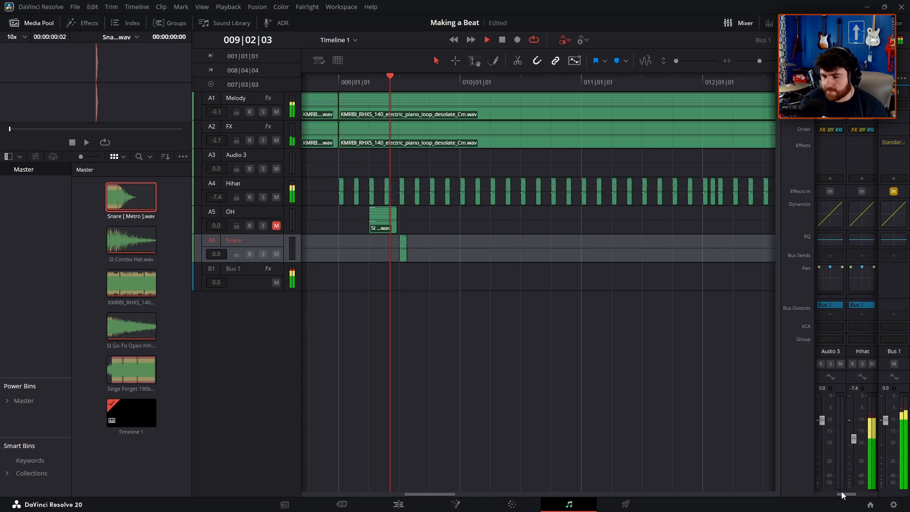
# Lower the Snare track fader to -5.0 dB and play the beat back.
pyautogui.moveTo(842, 495); pyautogui.dragTo(863, 495)
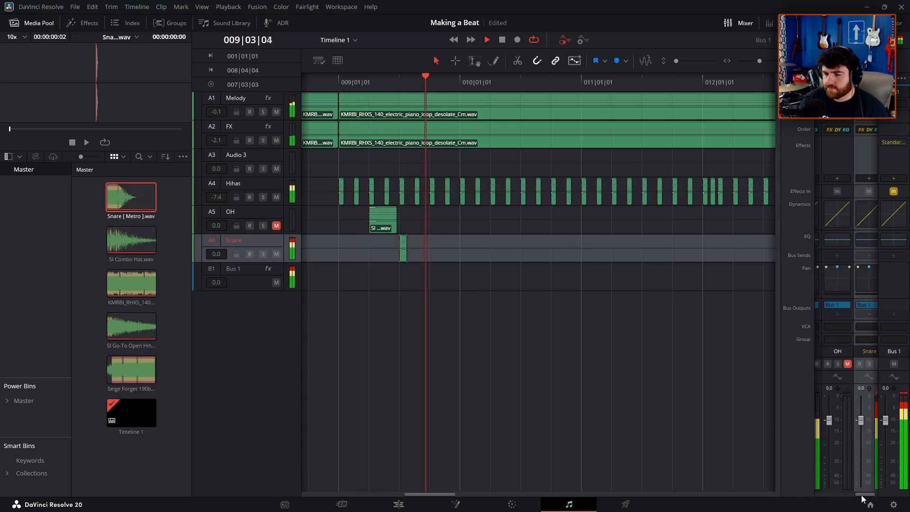
pyautogui.moveTo(856, 422); pyautogui.dragTo(859, 434)
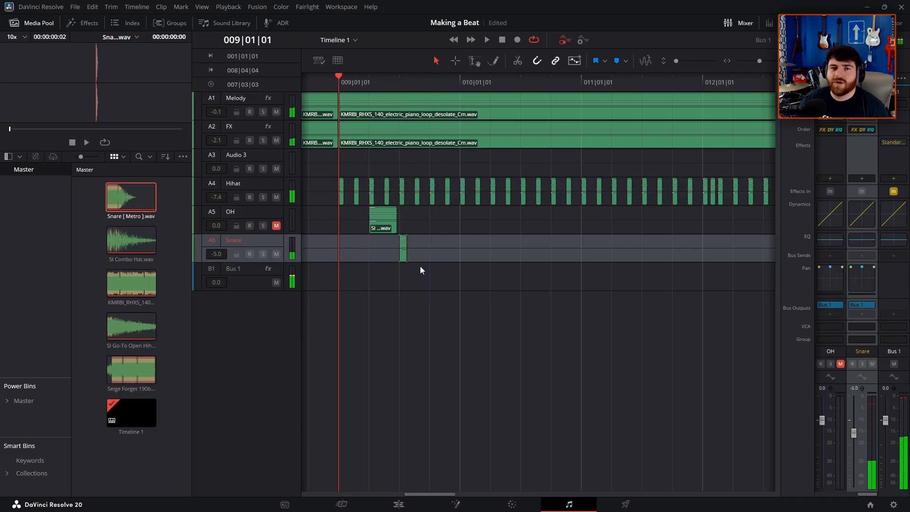
pyautogui.press('space')
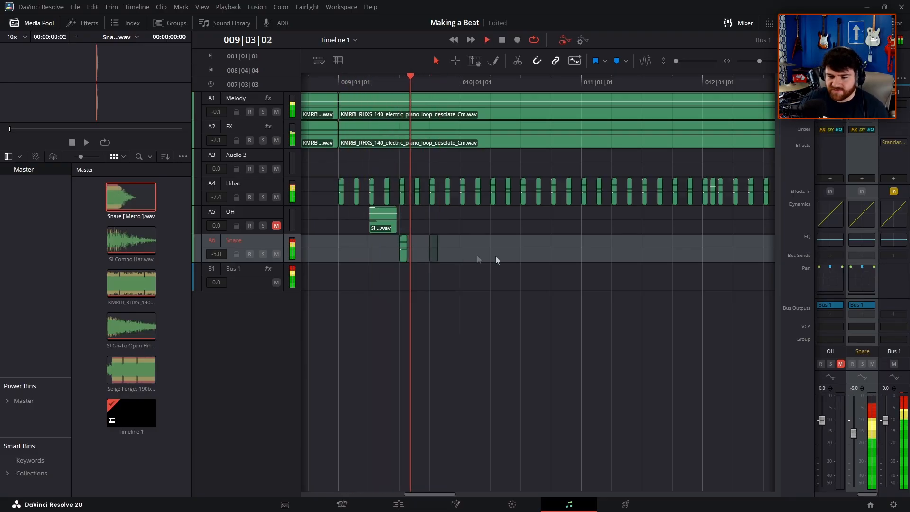
# Duplicate the snare hit forward along the Snare track, placing copies a bar apart.
pyautogui.moveTo(527, 257); pyautogui.dragTo(527, 256)
pyautogui.moveTo(526, 256); pyautogui.dragTo(643, 254)
pyautogui.hscroll(3, 640, 254)
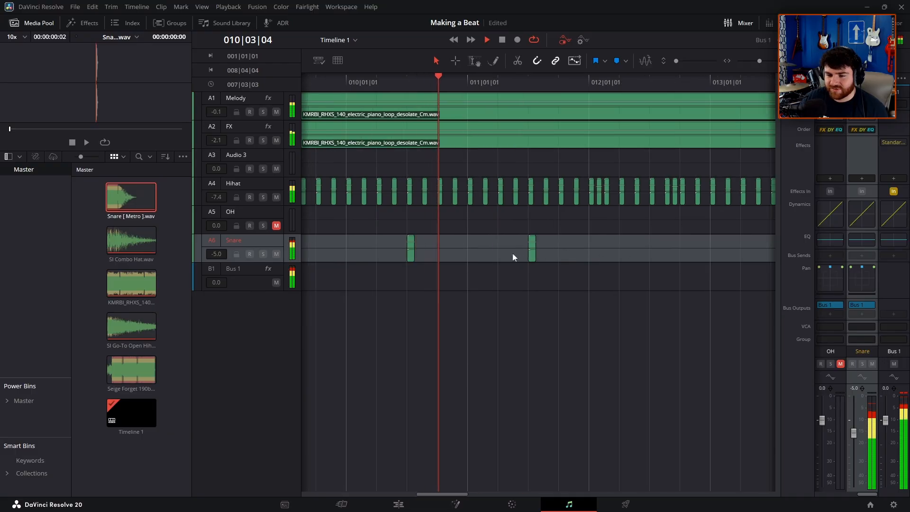
pyautogui.moveTo(532, 257); pyautogui.dragTo(656, 258)
pyautogui.hscroll(3, 553, 264)
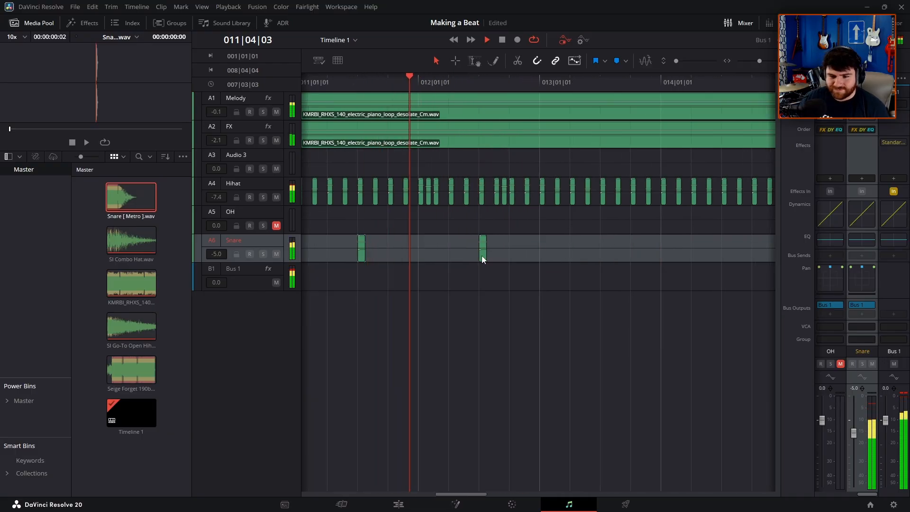
# Extend the snare pattern with more copies of the hit further along the Snare track, one bar apart.
pyautogui.moveTo(599, 252); pyautogui.dragTo(721, 258)
pyautogui.hscroll(4, 714, 264)
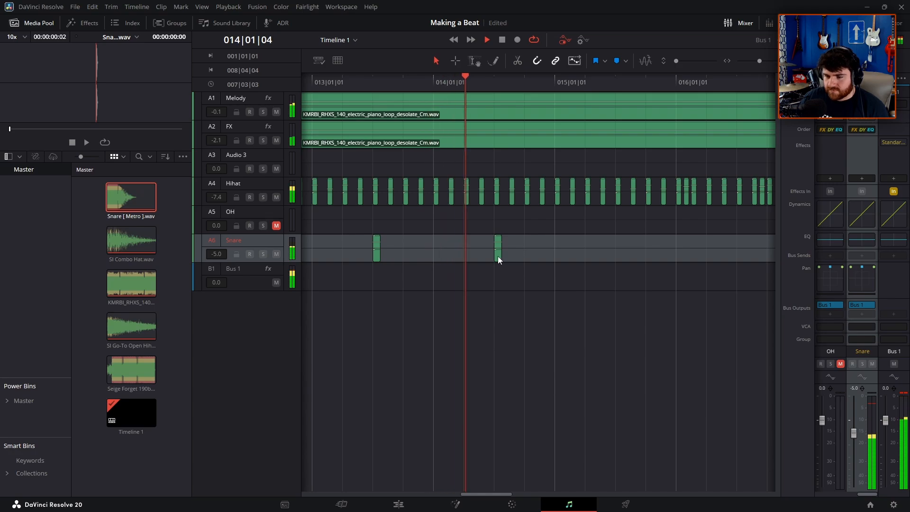
pyautogui.moveTo(498, 255); pyautogui.dragTo(615, 249)
pyautogui.hscroll(2, 512, 254)
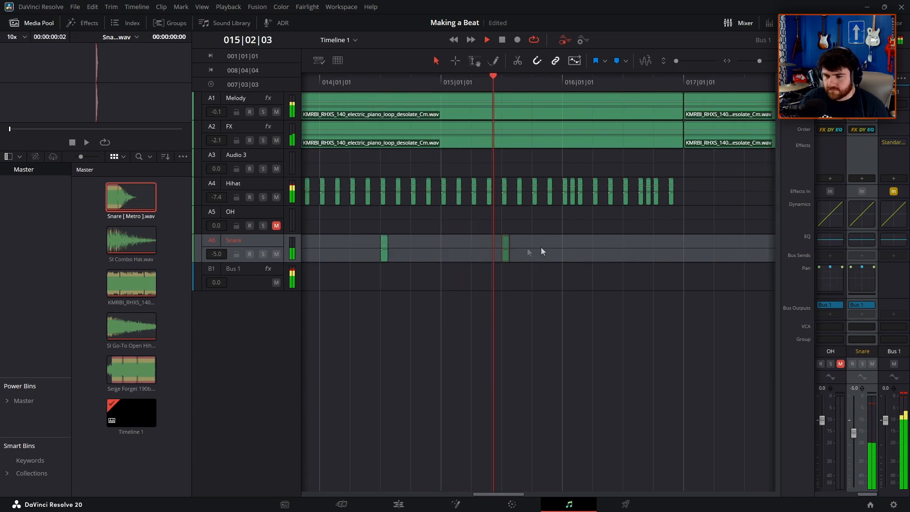
pyautogui.moveTo(541, 248); pyautogui.dragTo(626, 251)
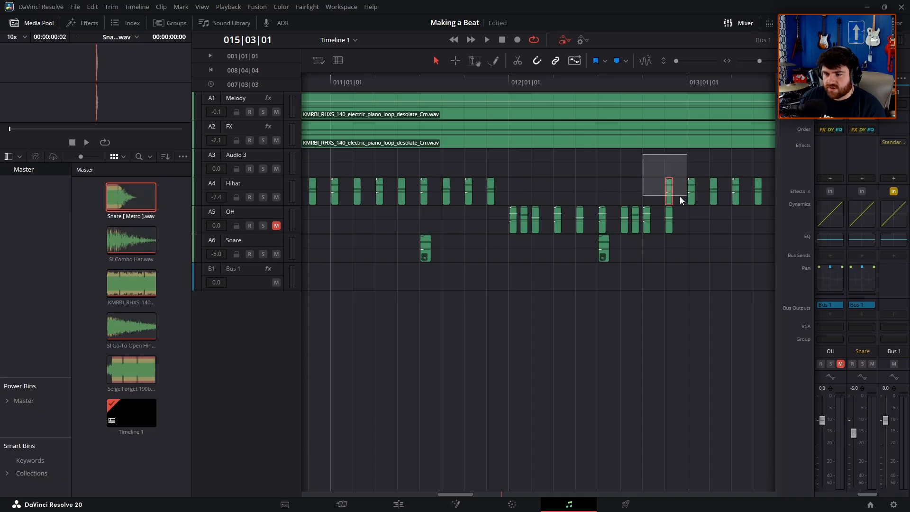
# Set a loop range from bar 9 to bar 17 and play the beat back.
pyautogui.moveTo(527, 224); pyautogui.dragTo(515, 195)
pyautogui.press('space')
pyautogui.hscroll(3, 641, 207)
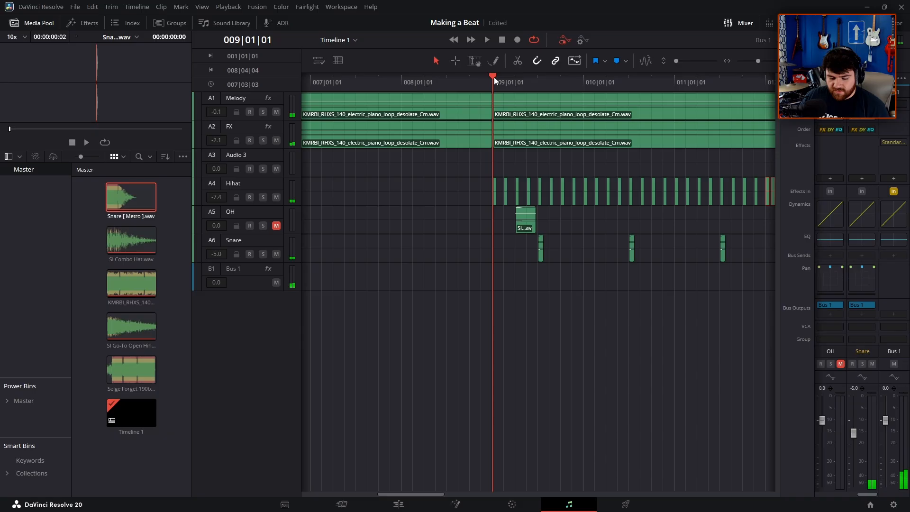
pyautogui.press('i')
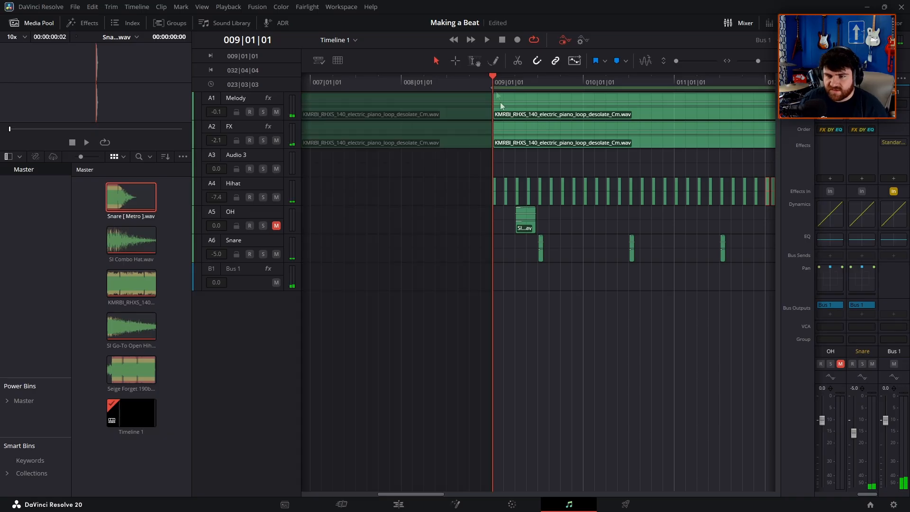
pyautogui.hscroll(6, 592, 243)
pyautogui.click(653, 81)
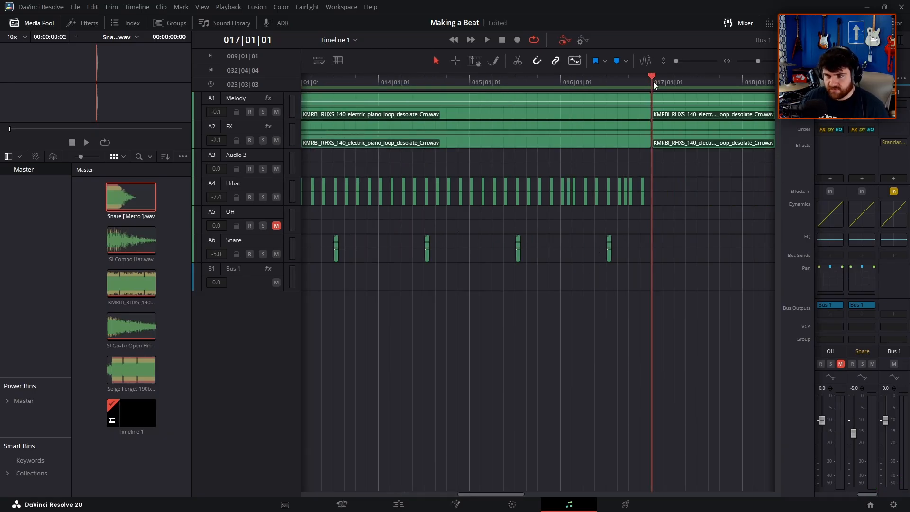
pyautogui.press('o')
pyautogui.press('space')
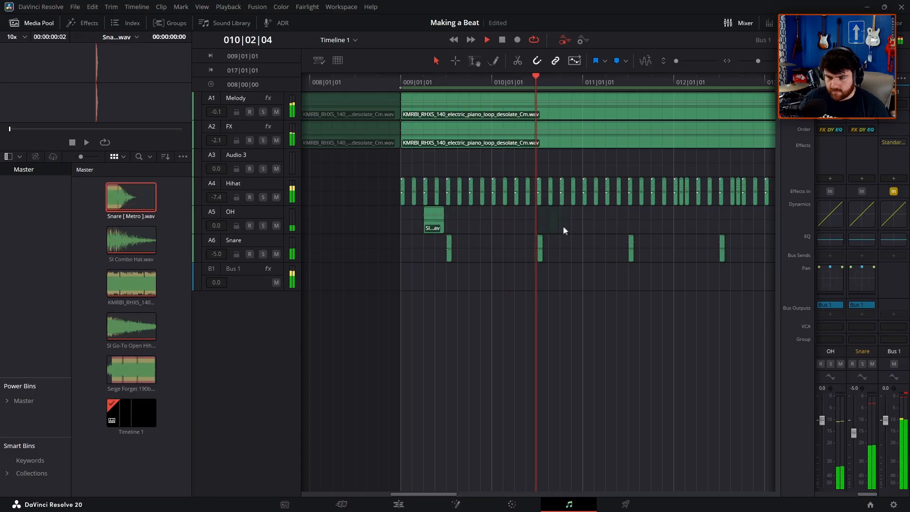
# Copy the open hi-hat clip to several spots along the OH track and lower the OH fader to -1.0 dB.
pyautogui.moveTo(563, 227); pyautogui.dragTo(617, 225)
pyautogui.hscroll(2, 592, 239)
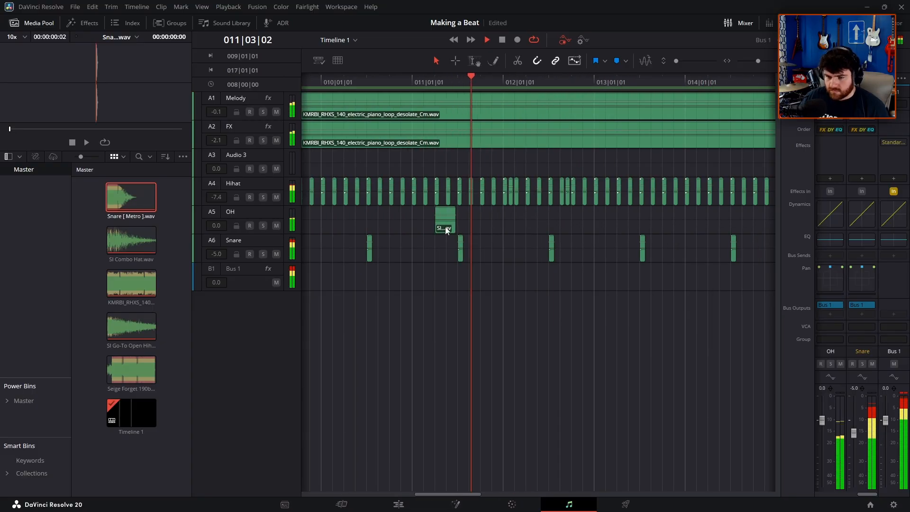
pyautogui.moveTo(541, 224); pyautogui.dragTo(629, 229)
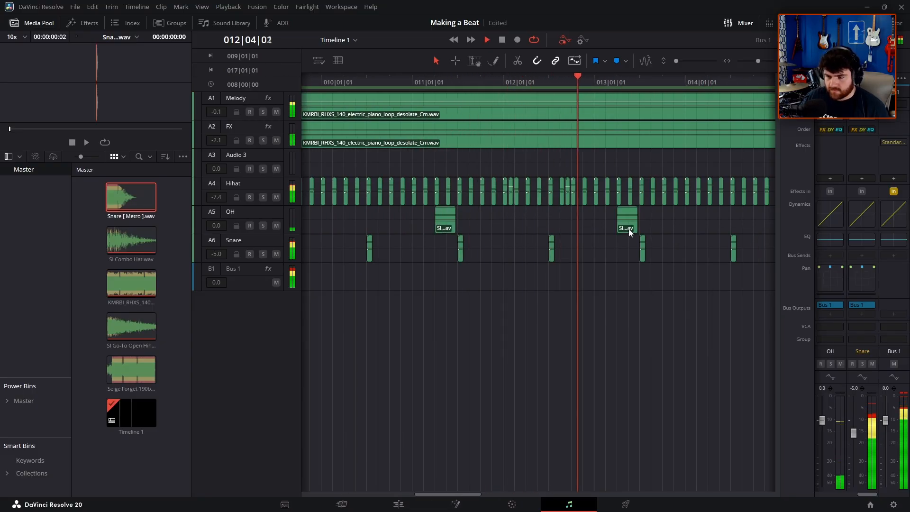
pyautogui.hscroll(3, 629, 229)
pyautogui.moveTo(401, 224); pyautogui.dragTo(579, 227)
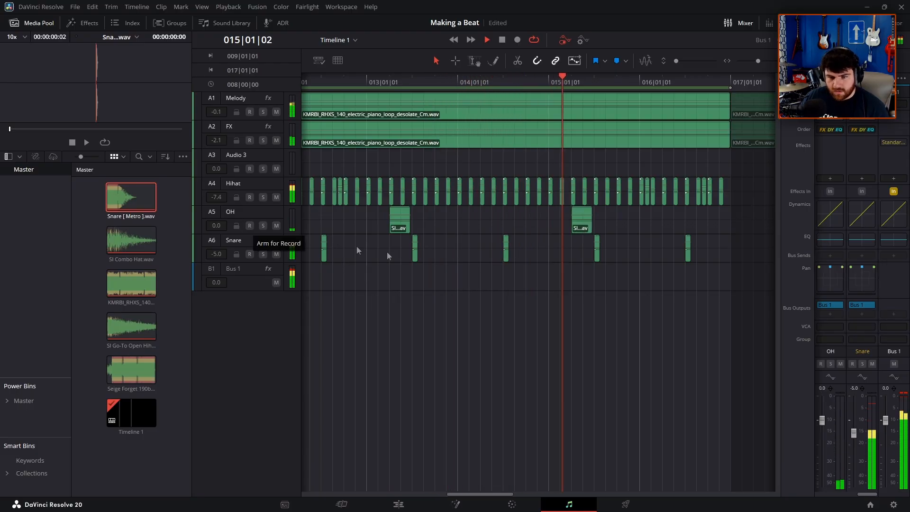
pyautogui.moveTo(822, 421); pyautogui.dragTo(824, 427)
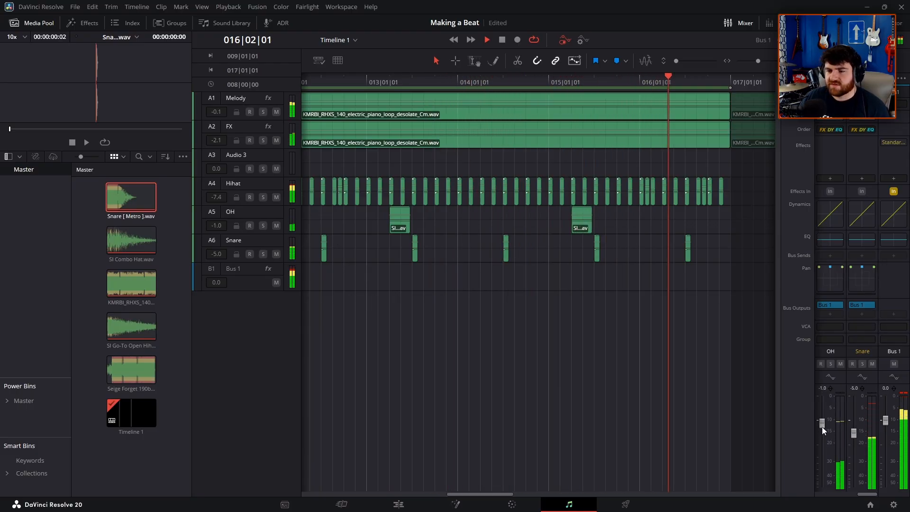
pyautogui.click(507, 221)
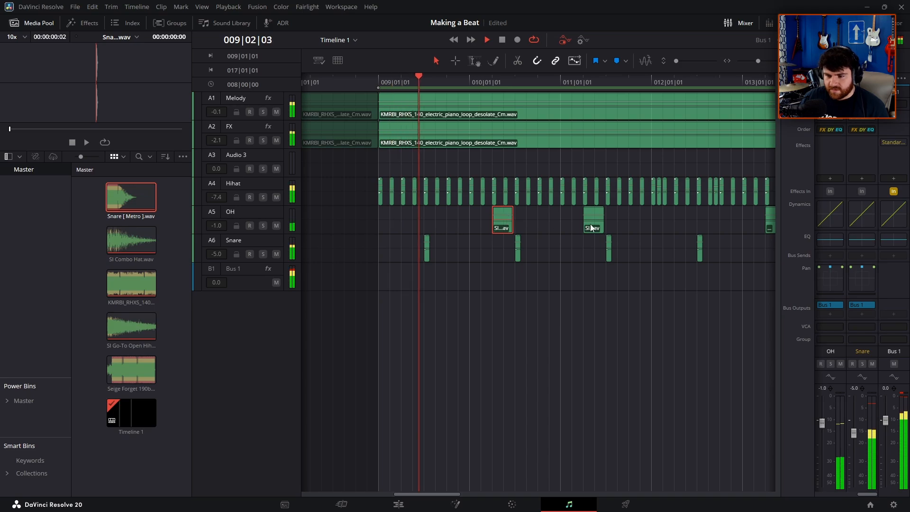
pyautogui.moveTo(594, 226); pyautogui.dragTo(684, 225)
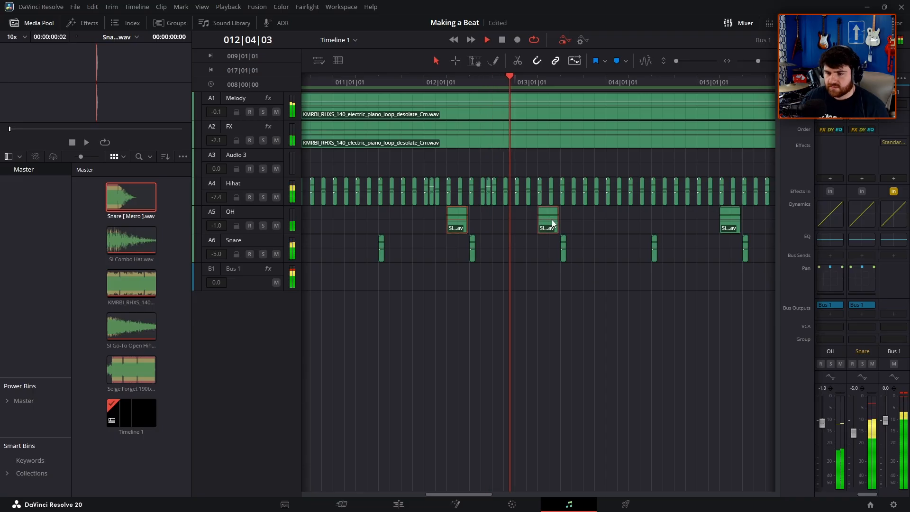
# Lower the Snare track fader to -6.2 dB.
pyautogui.click(854, 432)
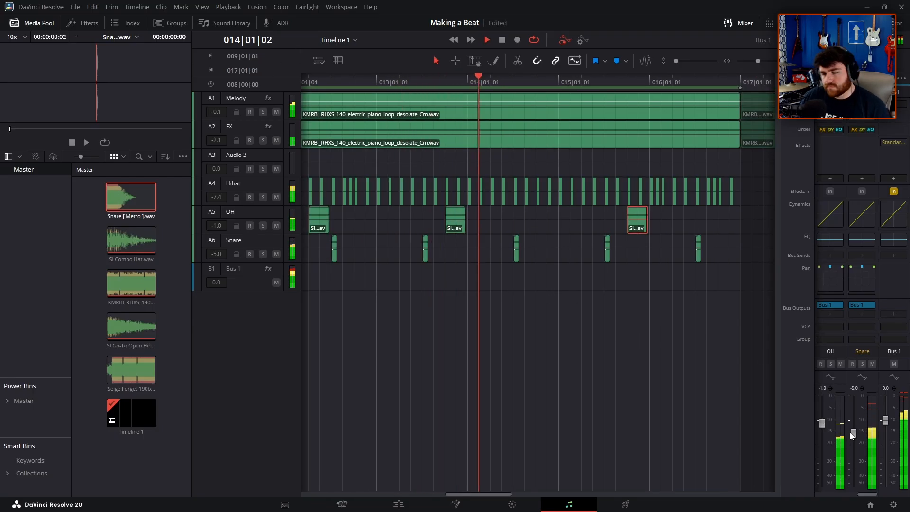
pyautogui.moveTo(848, 431); pyautogui.dragTo(852, 436)
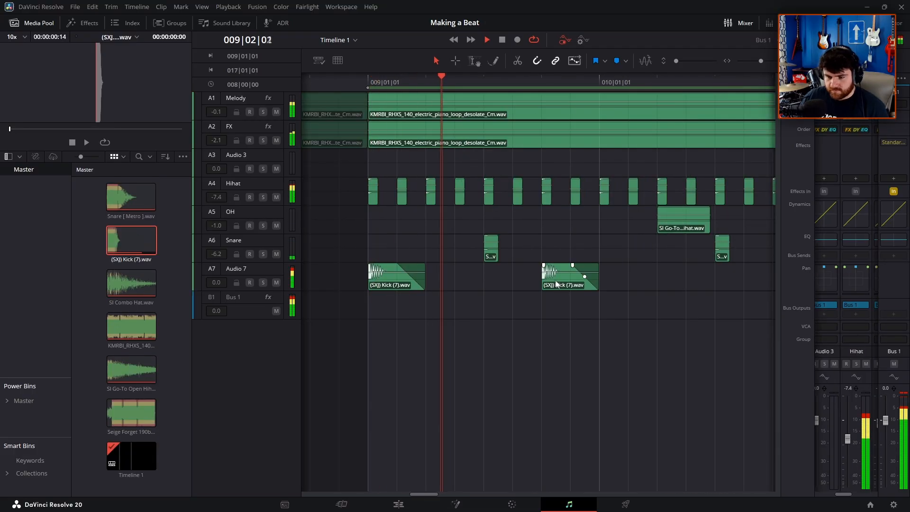
# Place copies of the kick sample along the Audio 7 track, playing back to check their timing.
pyautogui.moveTo(551, 276); pyautogui.dragTo(659, 275)
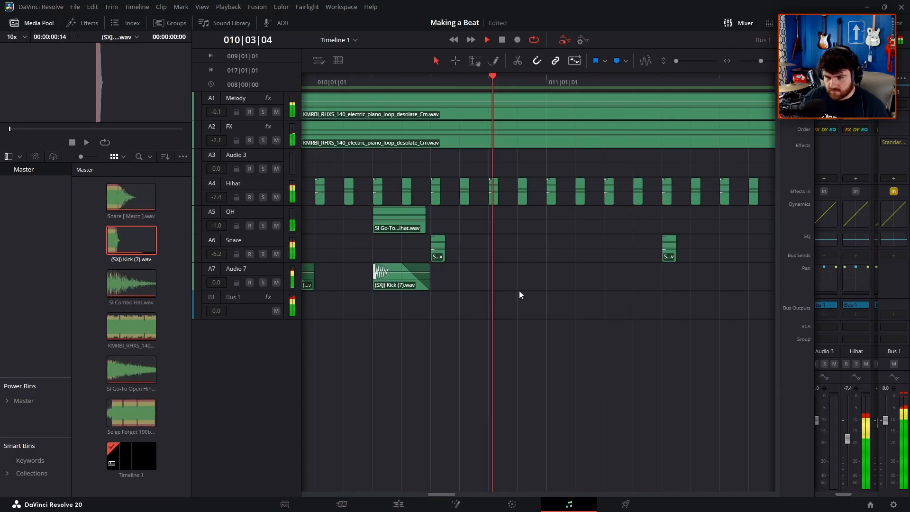
pyautogui.scroll(-5, 519, 291)
pyautogui.moveTo(440, 276); pyautogui.dragTo(536, 281)
pyautogui.press('space')
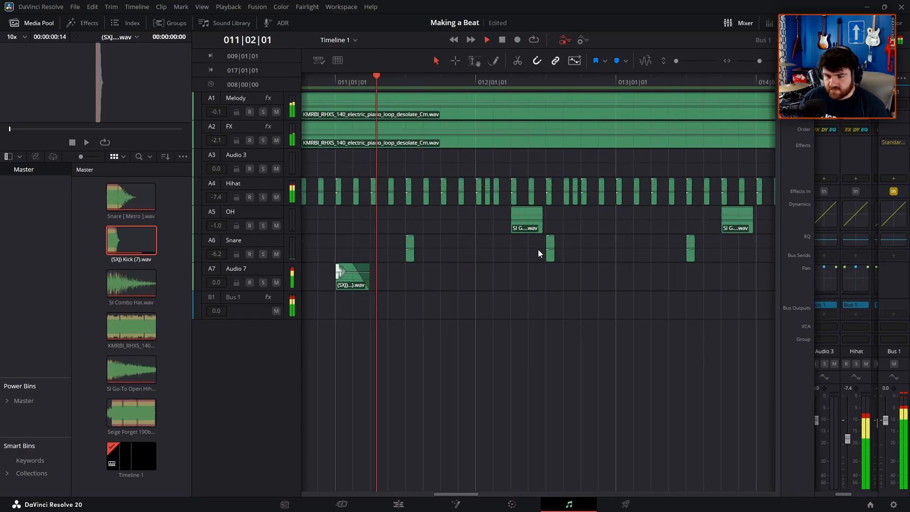
pyautogui.moveTo(413, 276); pyautogui.dragTo(569, 279)
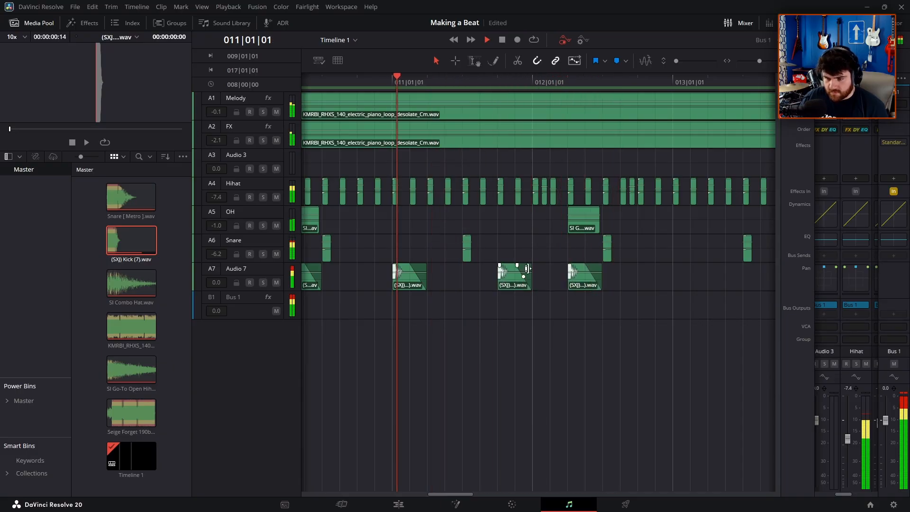
pyautogui.moveTo(524, 276); pyautogui.dragTo(515, 277)
pyautogui.press('space')
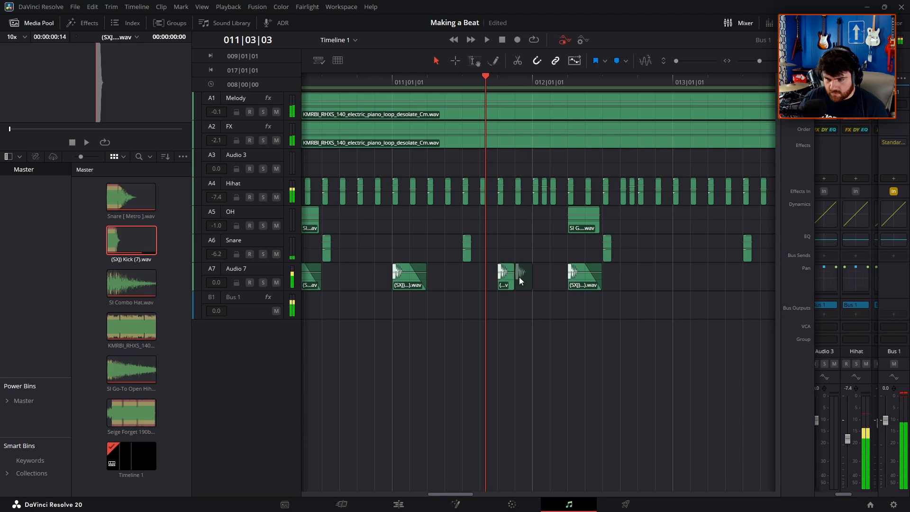
pyautogui.moveTo(520, 281); pyautogui.dragTo(521, 281)
pyautogui.press('space')
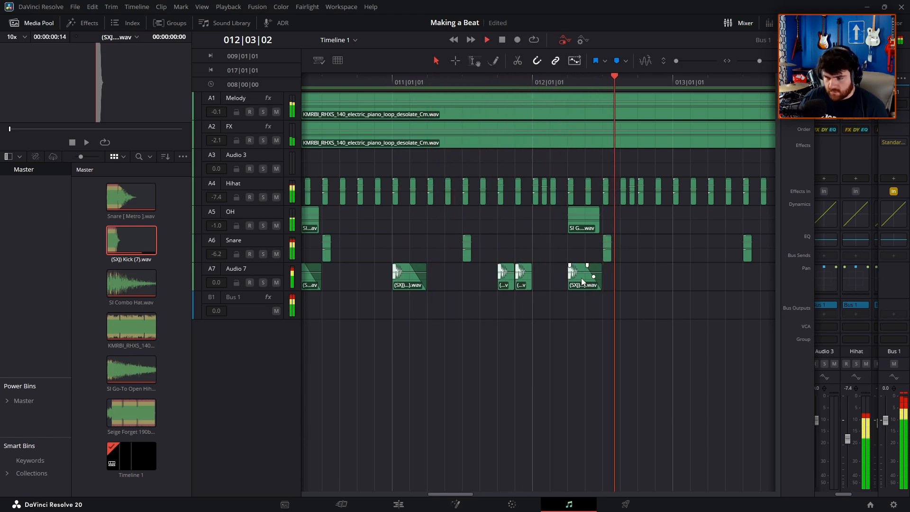
# Play back the beat across the loop, briefly soloing the Kick track to audition it.
pyautogui.hscroll(3, 579, 287)
pyautogui.scroll(-3, 573, 288)
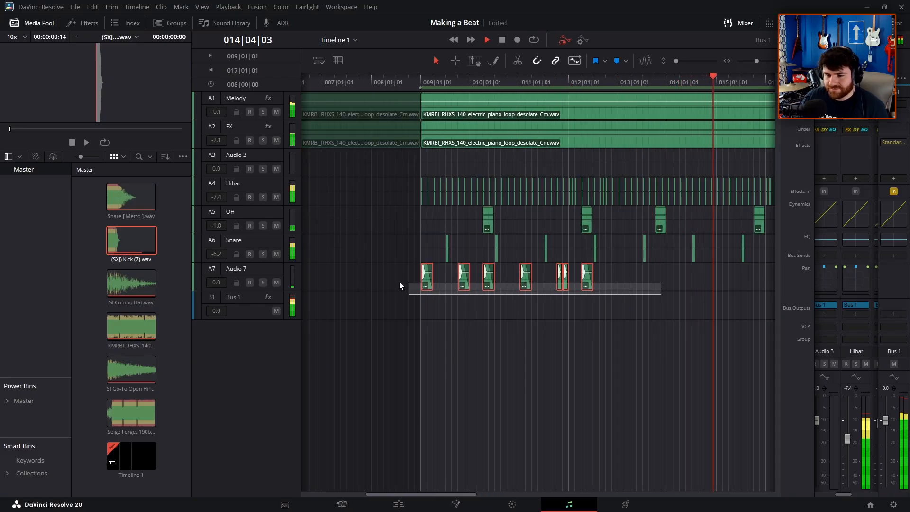
pyautogui.scroll(3, 583, 287)
pyautogui.press('space')
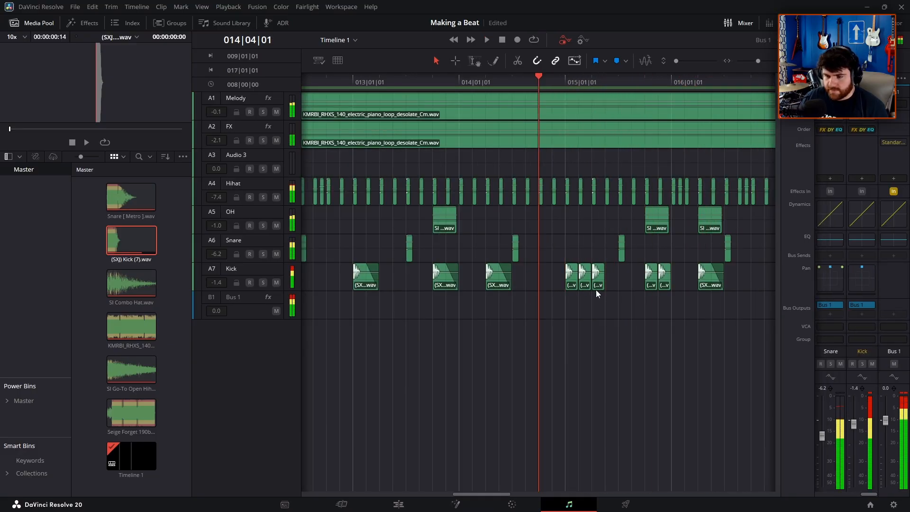
pyautogui.hscroll(-3, 596, 289)
pyautogui.scroll(2, 596, 290)
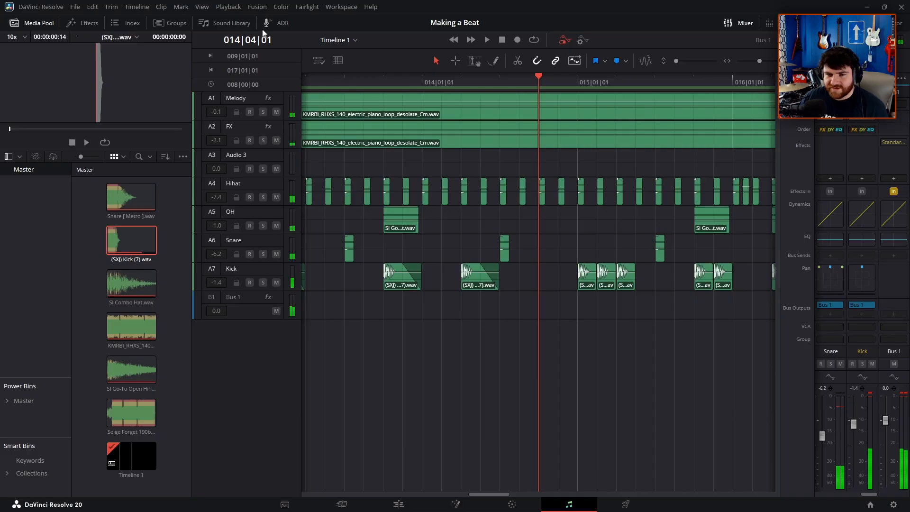
pyautogui.click(338, 60)
pyautogui.scroll(2, 663, 301)
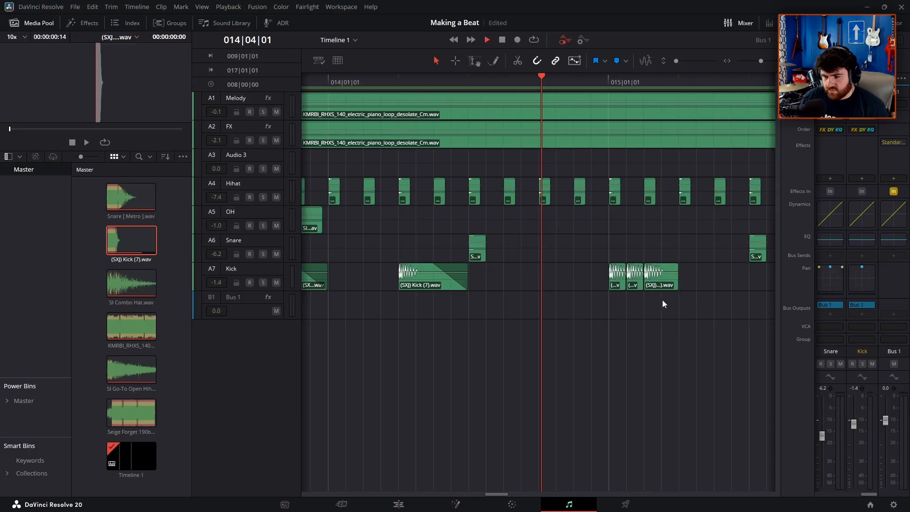
pyautogui.press('space')
pyautogui.press('space')
pyautogui.press('space')
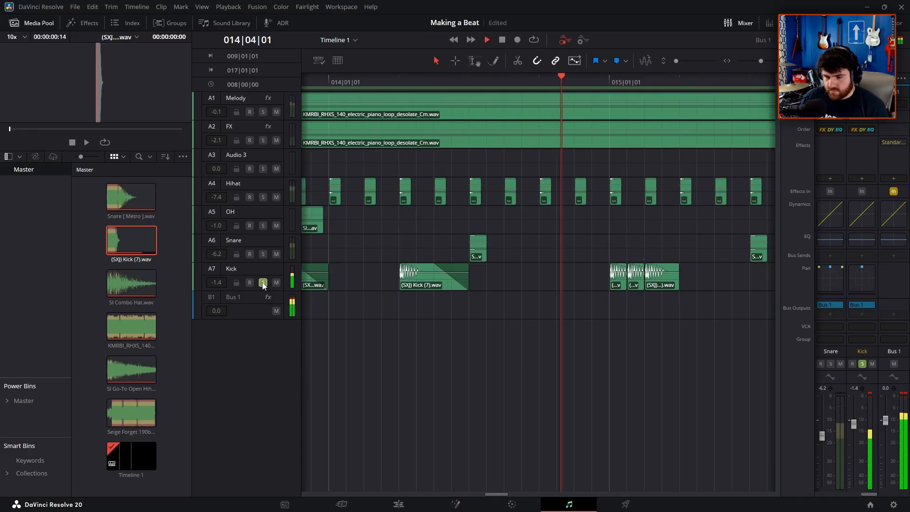
pyautogui.press('space')
pyautogui.click(263, 282)
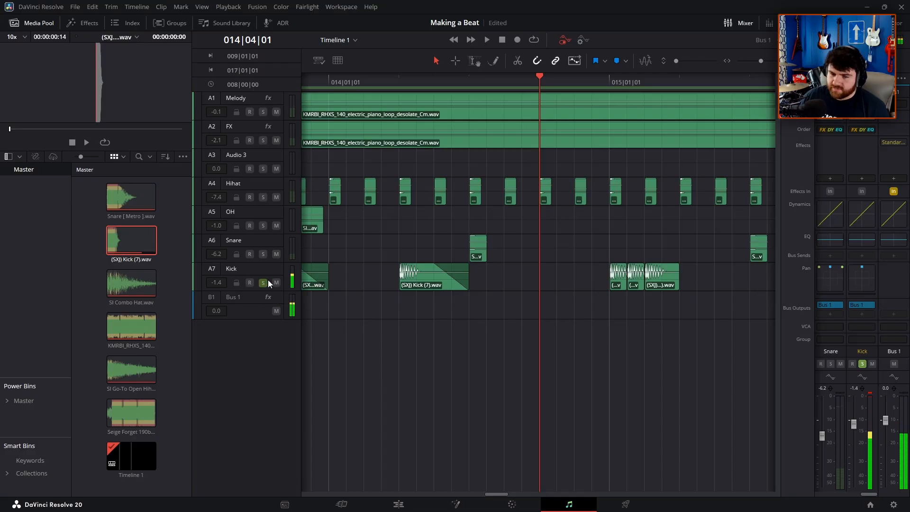
pyautogui.click(266, 283)
pyautogui.press('space')
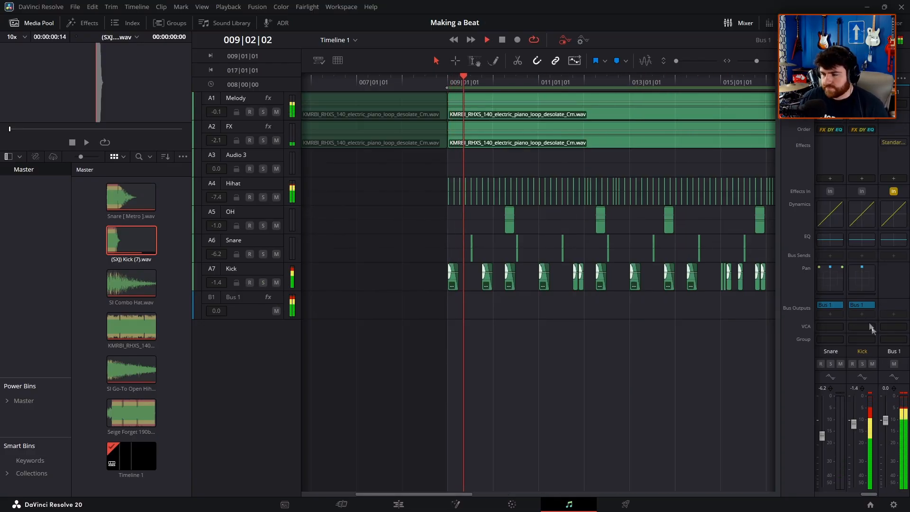
# Insert the StandardCLIP VST distortion plugin on the Kick track's effects chain.
pyautogui.click(862, 179)
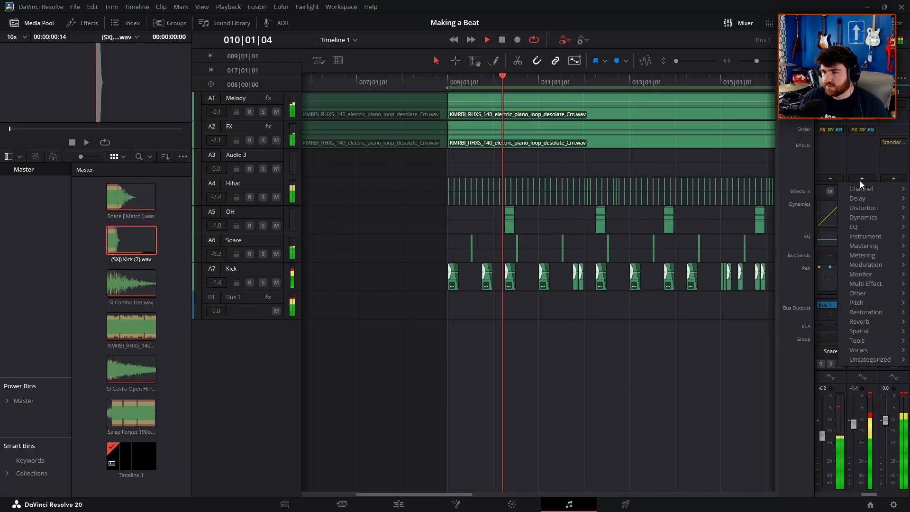
pyautogui.click(893, 161)
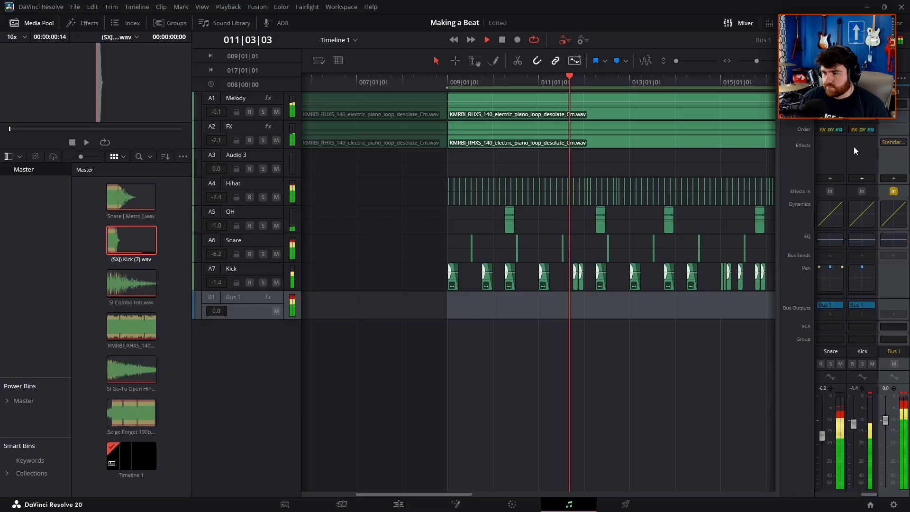
pyautogui.click(862, 179)
pyautogui.moveTo(860, 208)
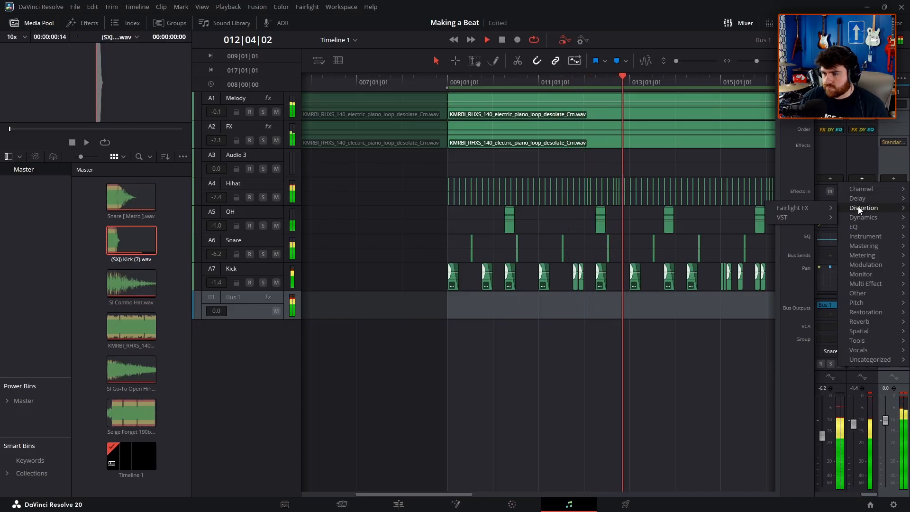
pyautogui.moveTo(816, 217)
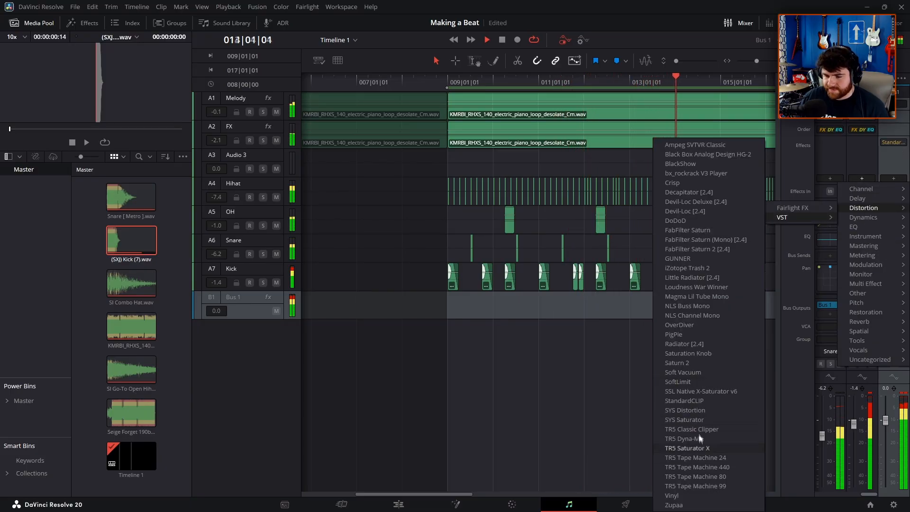
pyautogui.click(688, 401)
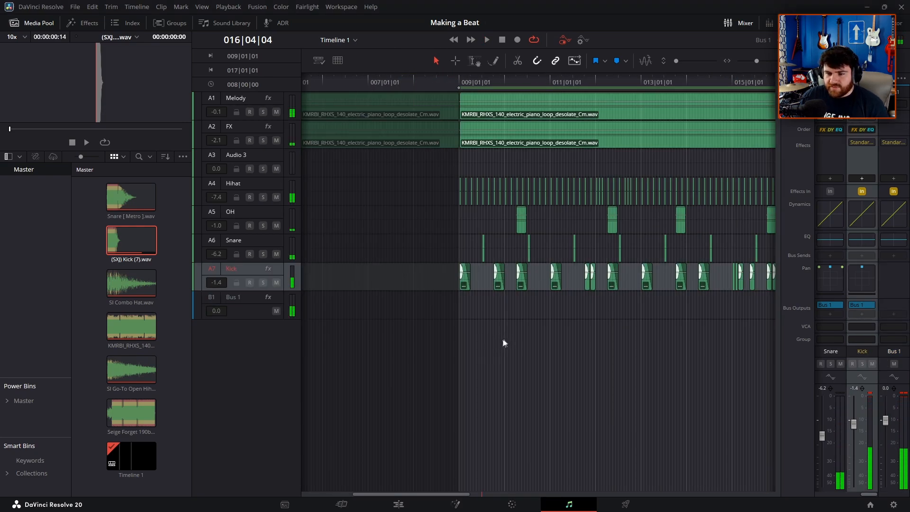
pyautogui.hscroll(2, 503, 340)
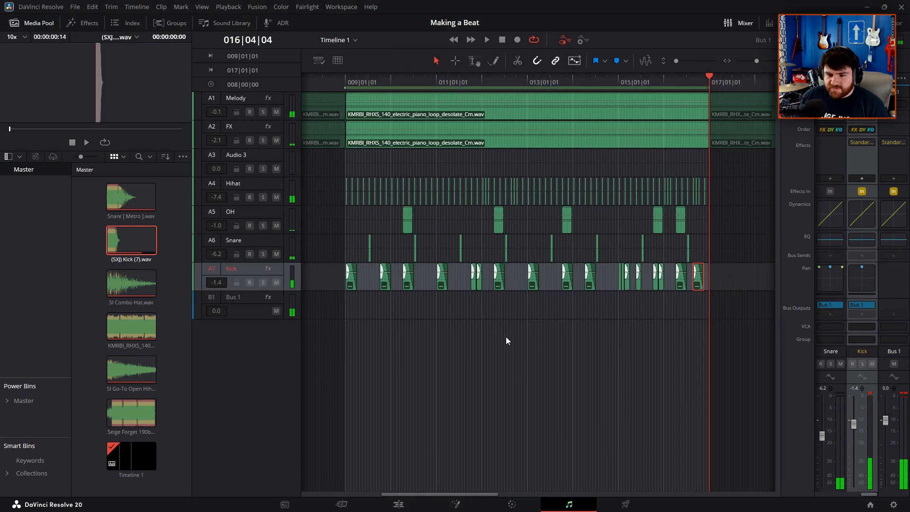
pyautogui.click(369, 354)
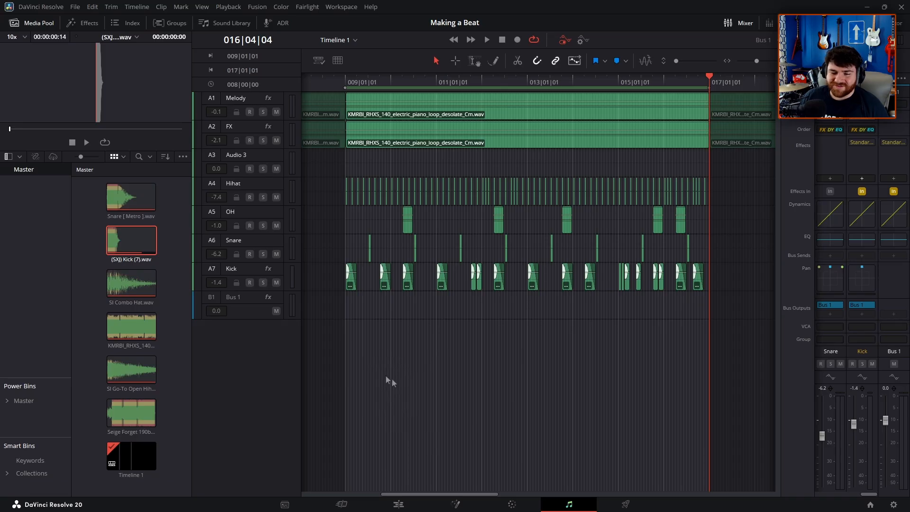
pyautogui.hscroll(-2, 522, 320)
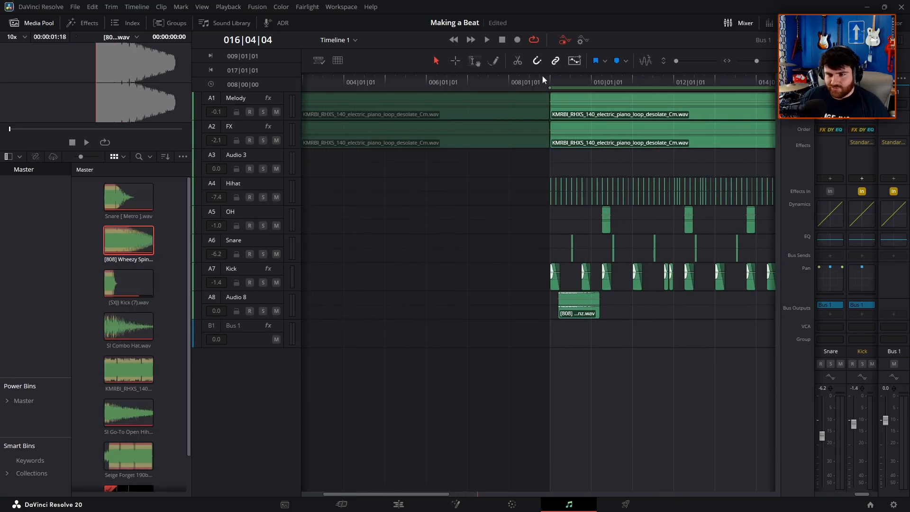
pyautogui.click(551, 78)
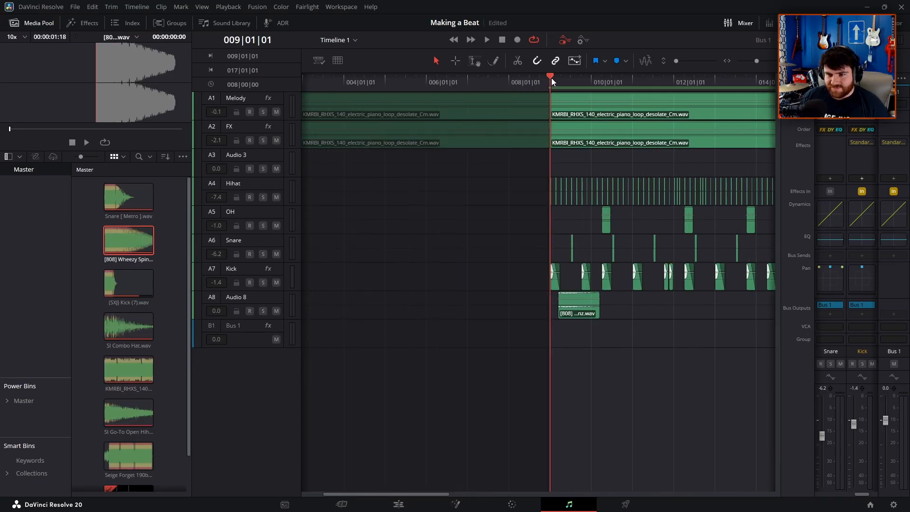
# Move the 808 Wheezy Spinz clip on Audio 8 to start at bar 9 and play it back with the beat.
pyautogui.scroll(3, 528, 305)
pyautogui.moveTo(579, 304); pyautogui.dragTo(550, 305)
pyautogui.press('space')
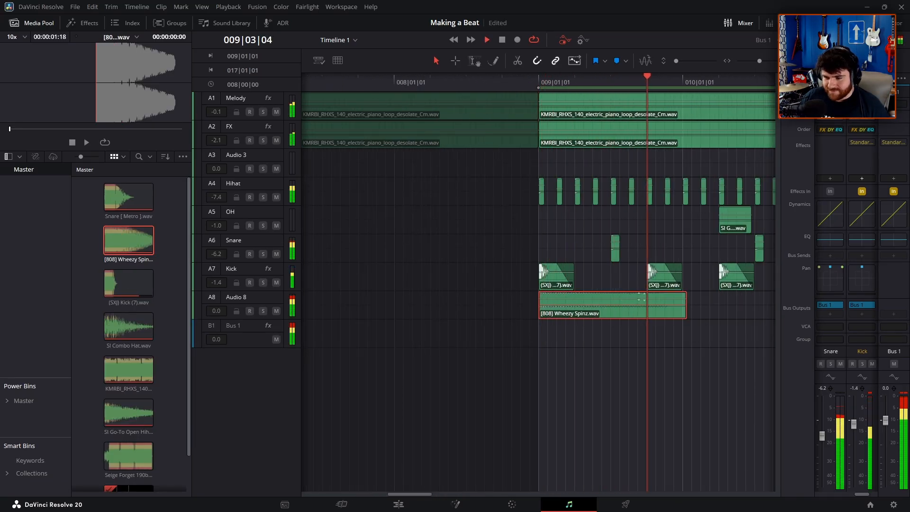
pyautogui.press('space')
pyautogui.click(613, 290)
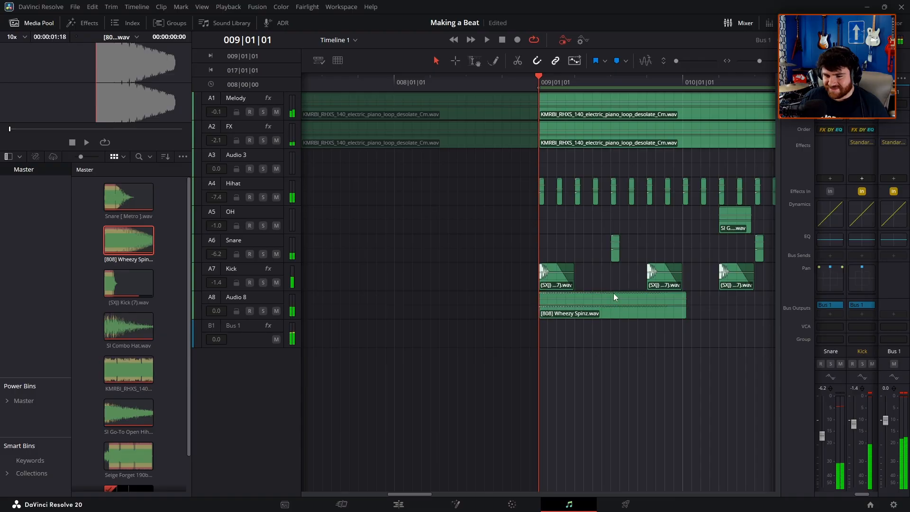
pyautogui.click(621, 306)
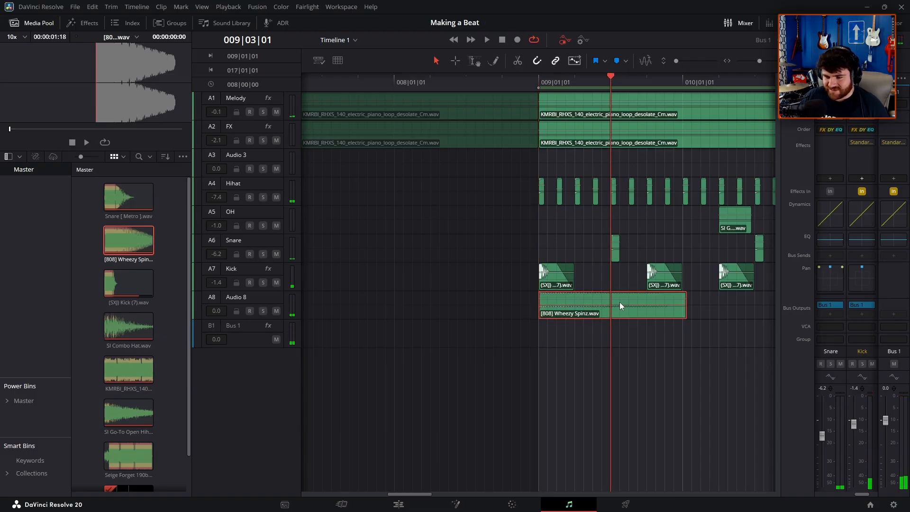
pyautogui.hotkey('ctrl', 'b')
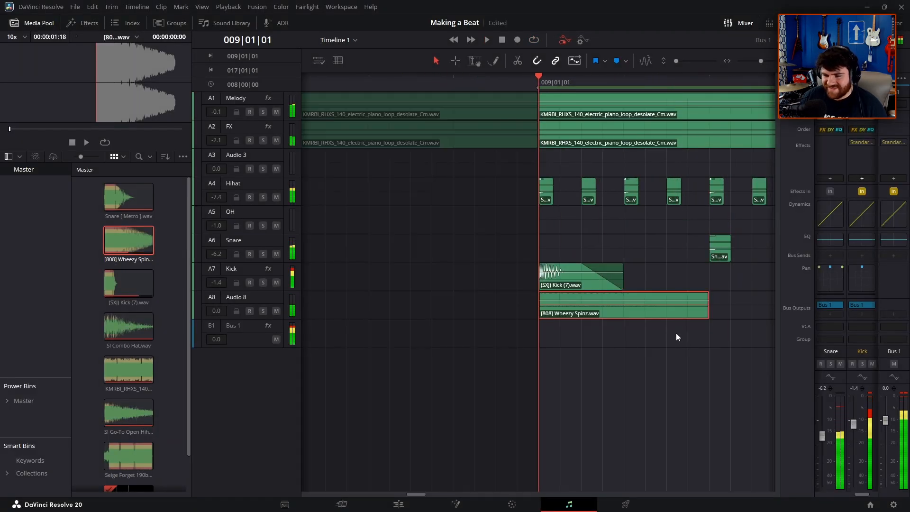
# Rename the Audio 8 track to 808.
pyautogui.doubleClick(235, 298)
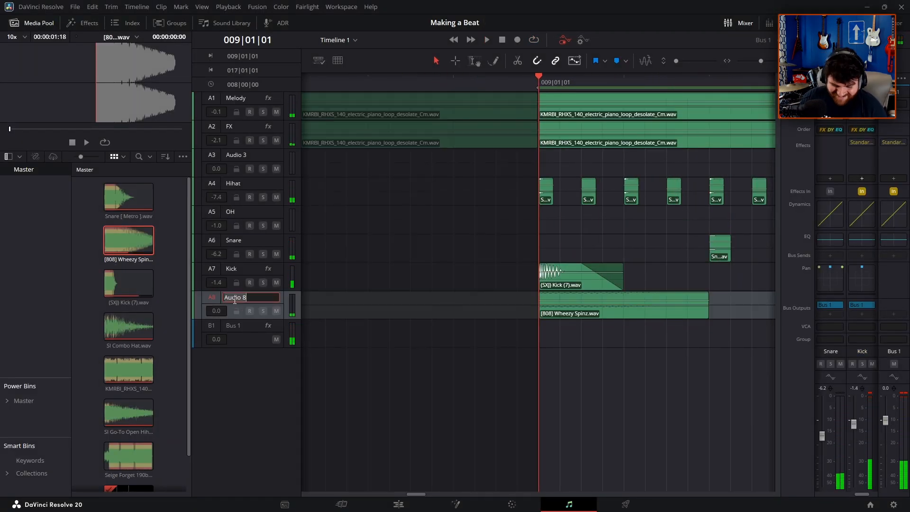
pyautogui.write('808')
pyautogui.press('Return')
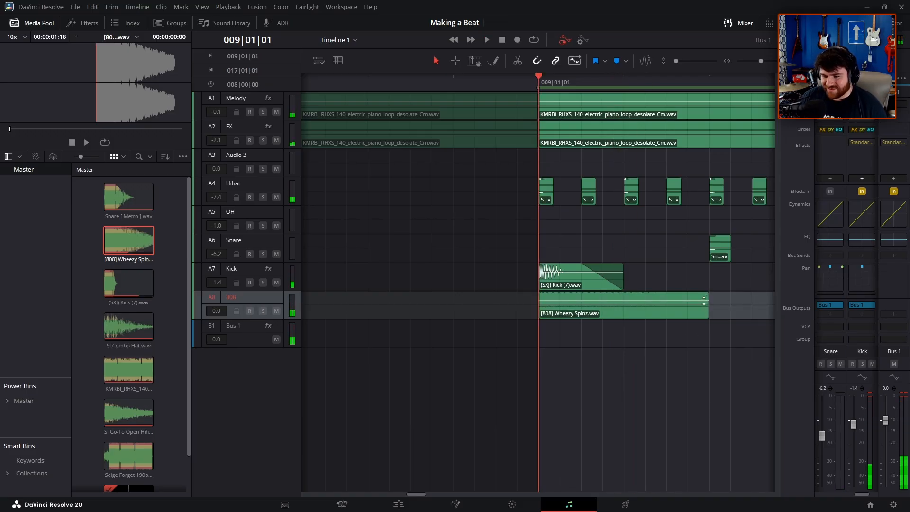
# Place another copy of the 808 sample on the 808 track and play back the beat.
pyautogui.press('space')
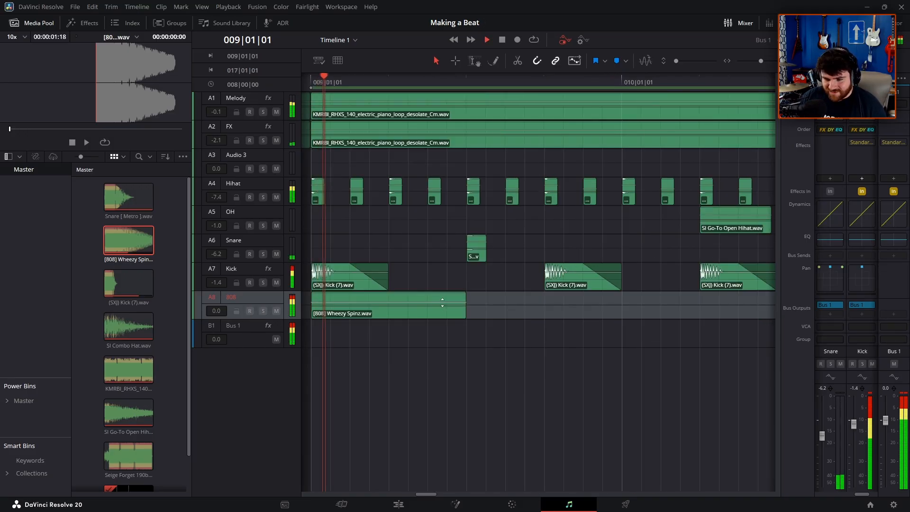
pyautogui.press('space')
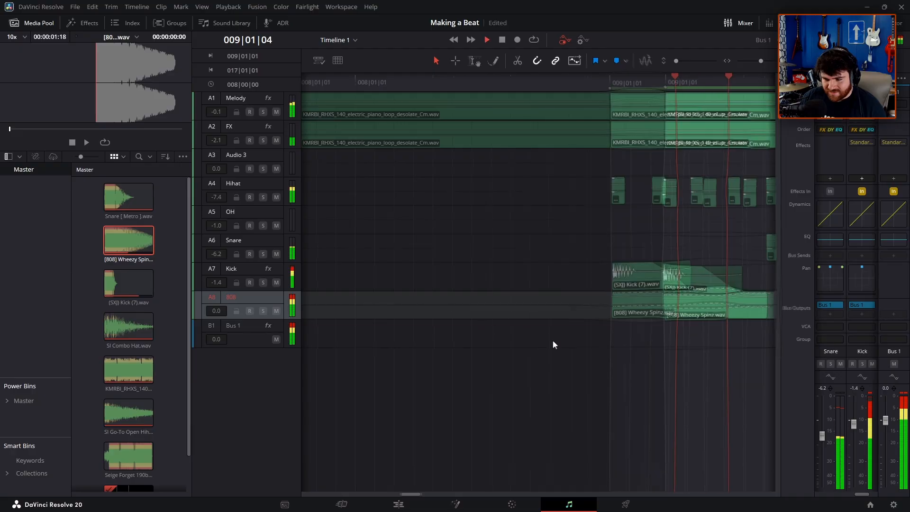
pyautogui.hscroll(3, 545, 312)
pyautogui.moveTo(508, 297); pyautogui.dragTo(509, 301)
pyautogui.press('space')
pyautogui.press('space')
pyautogui.press('space')
pyautogui.press('space')
pyautogui.press('space')
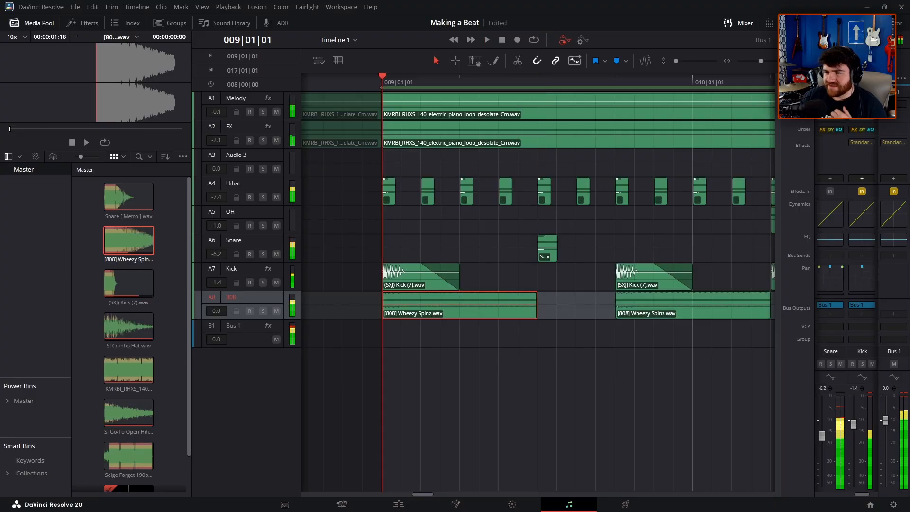
# Raise the 808 clip's pitch to 24 semitones in the inspector while playing back.
pyautogui.click(889, 22)
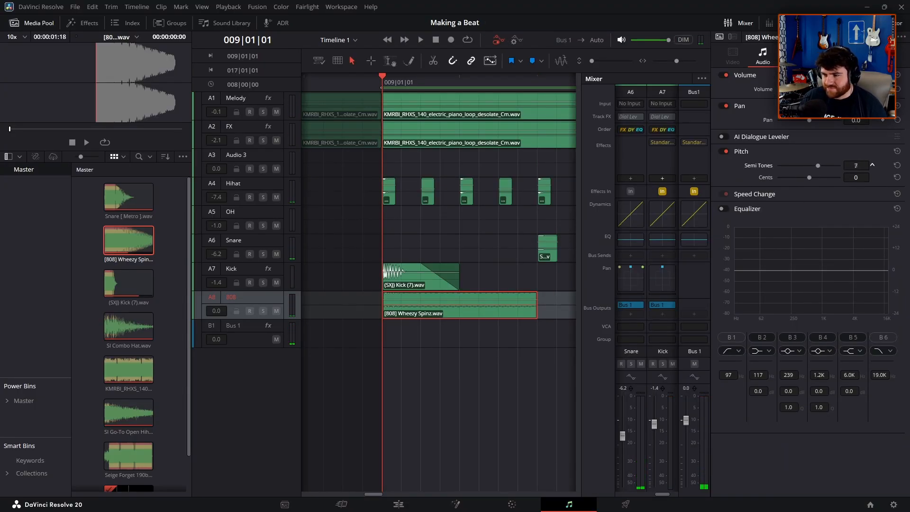
pyautogui.press('space')
pyautogui.moveTo(858, 167); pyautogui.dragTo(874, 167)
pyautogui.press('space')
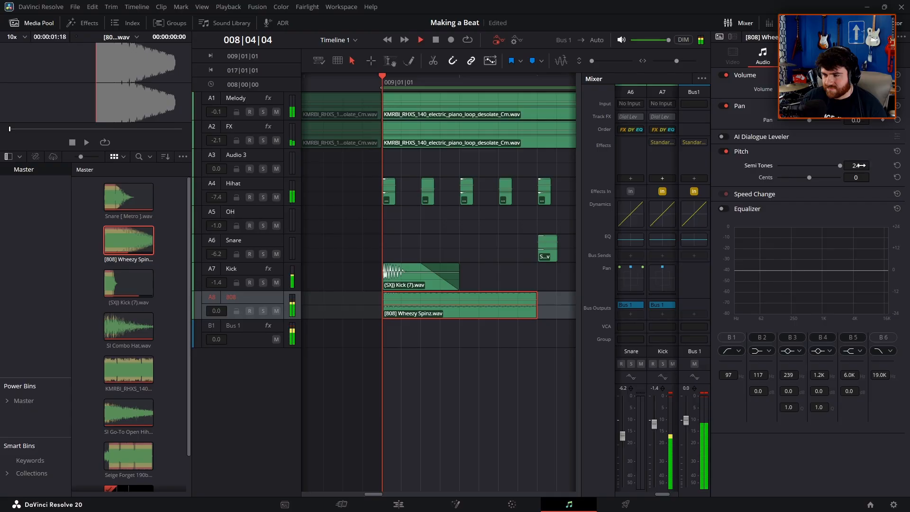
pyautogui.press('space')
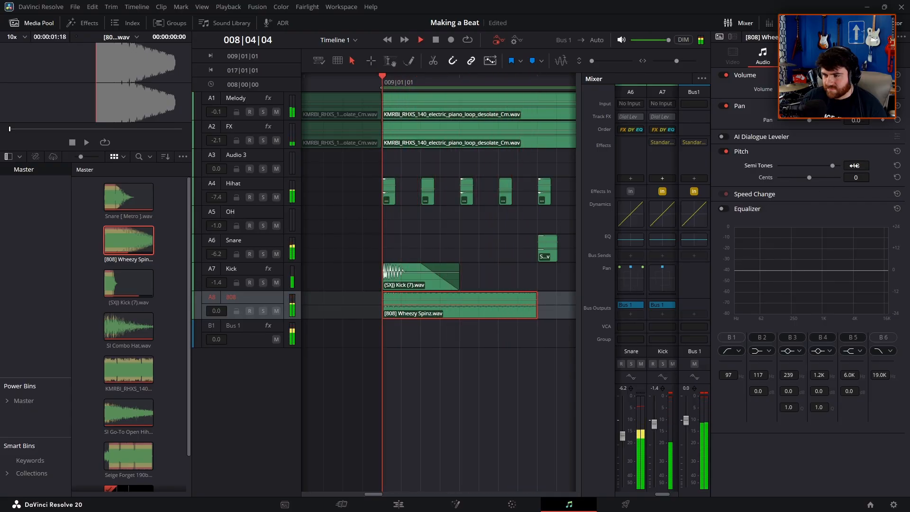
pyautogui.press('space')
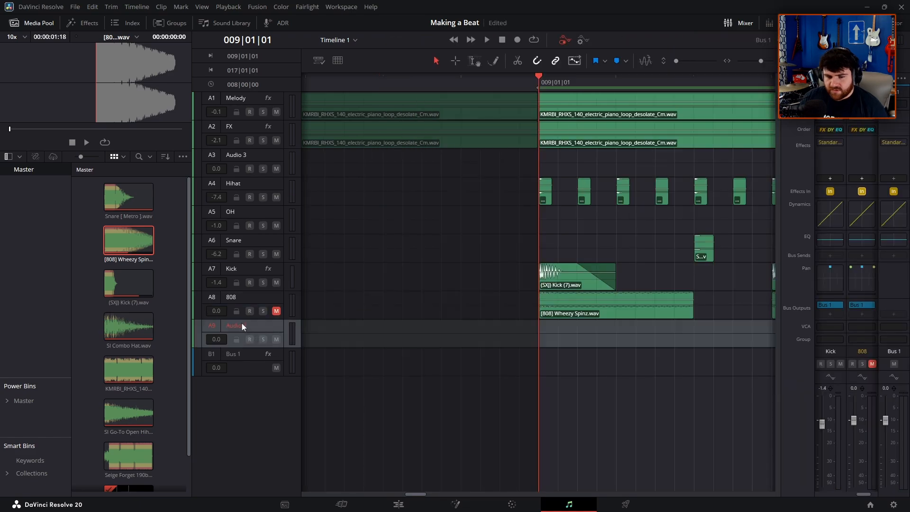
# Open the Serum 2 instrument on the Audio 9 track and reposition its window.
pyautogui.moveTo(859, 491); pyautogui.dragTo(893, 501)
pyautogui.click(860, 193)
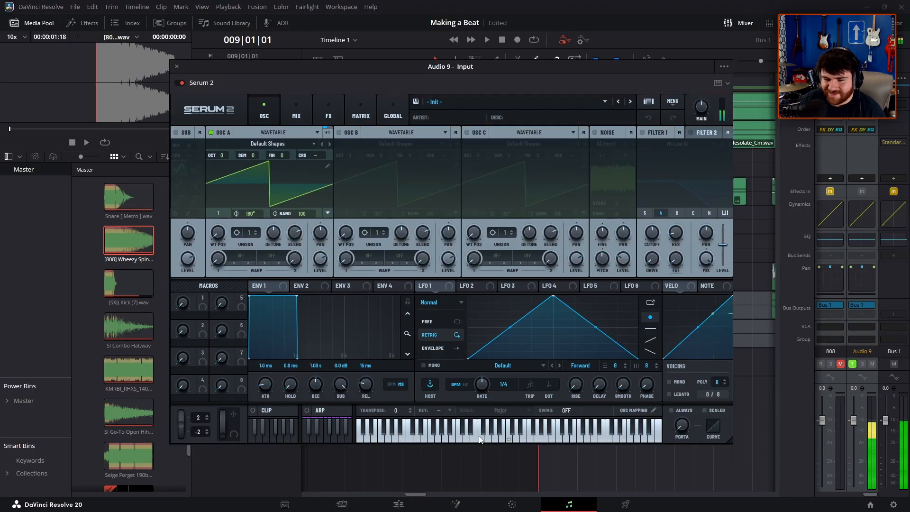
pyautogui.moveTo(410, 63); pyautogui.dragTo(442, 55)
pyautogui.moveTo(533, 426)
pyautogui.mouseDown()
pyautogui.moveTo(616, 428)
pyautogui.moveTo(510, 428)
pyautogui.mouseUp()
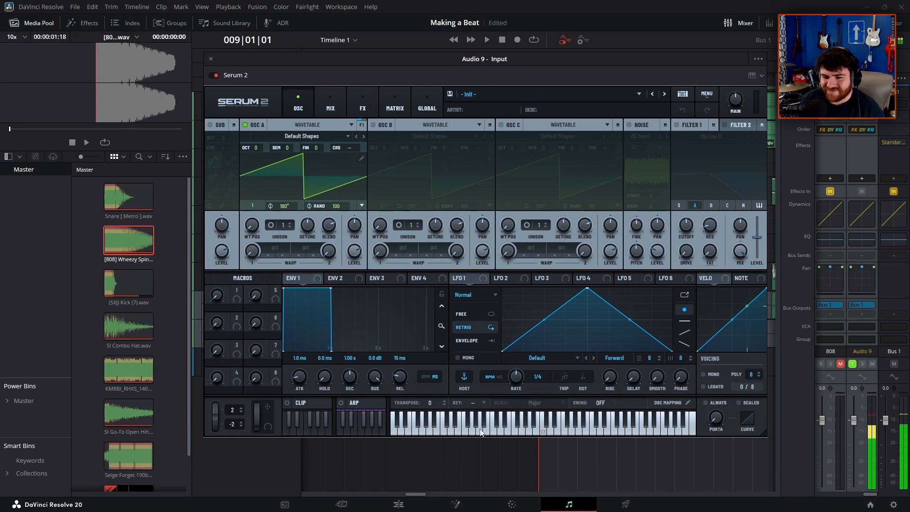
pyautogui.moveTo(345, 61); pyautogui.dragTo(480, 94)
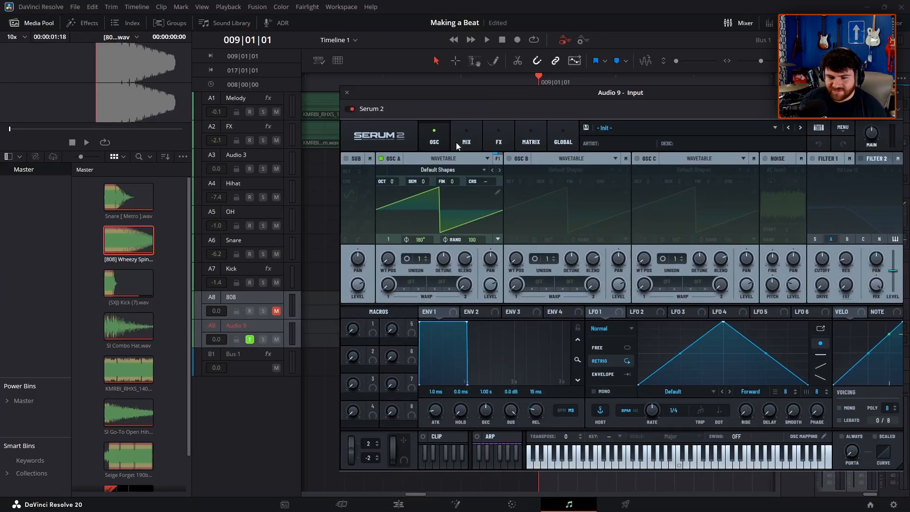
pyautogui.click(606, 467)
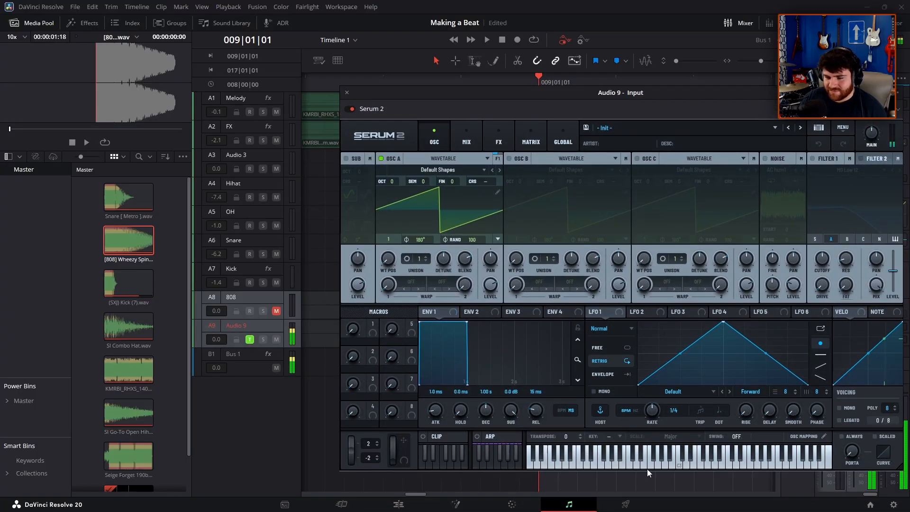
pyautogui.moveTo(493, 102); pyautogui.dragTo(520, 88)
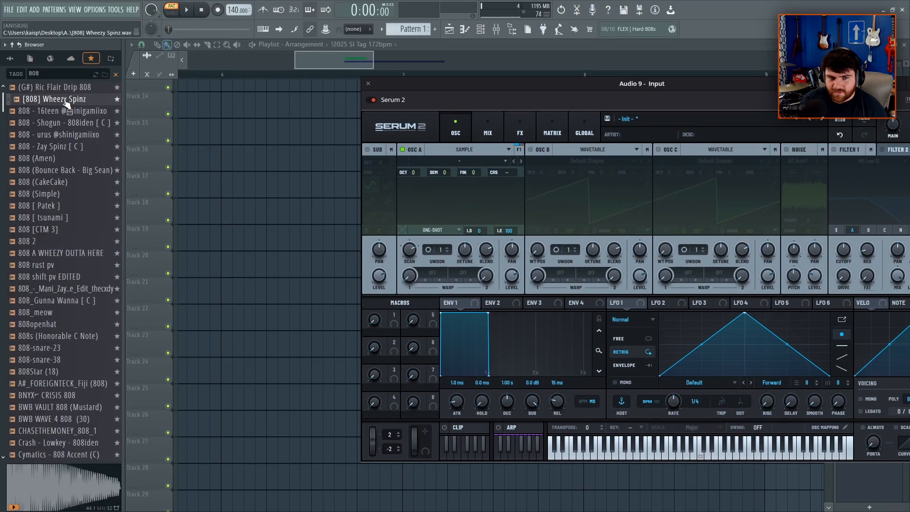
# Load the 808 Wheezy Spinz sample into Serum's Osc A and audition notes on its keyboard.
pyautogui.moveTo(55, 99); pyautogui.dragTo(467, 199)
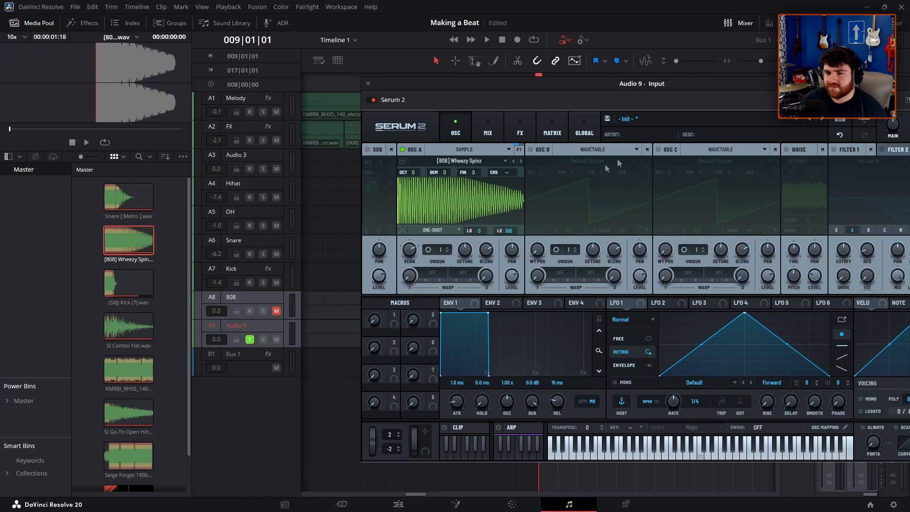
pyautogui.click(607, 457)
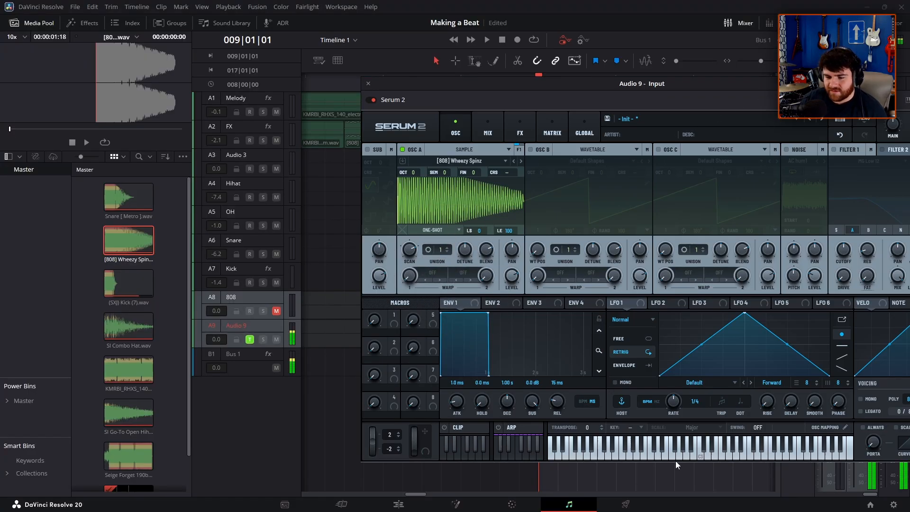
pyautogui.click(699, 458)
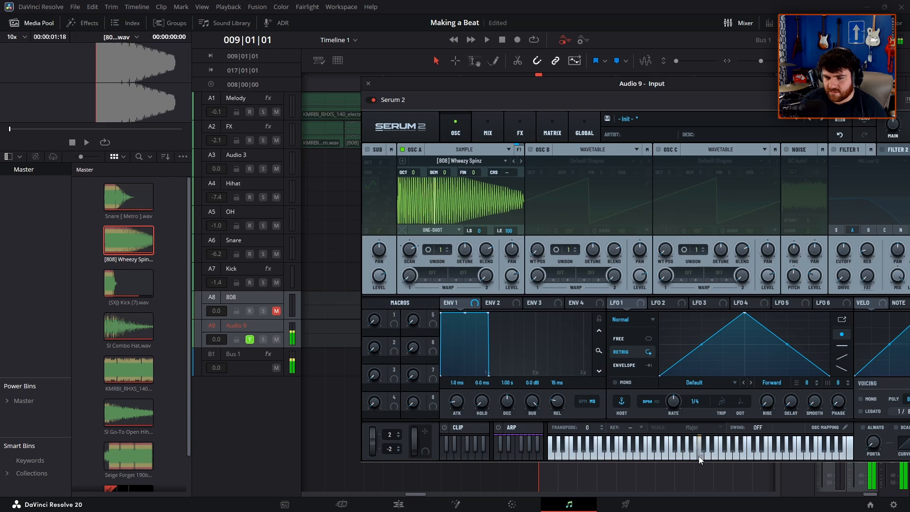
pyautogui.click(681, 456)
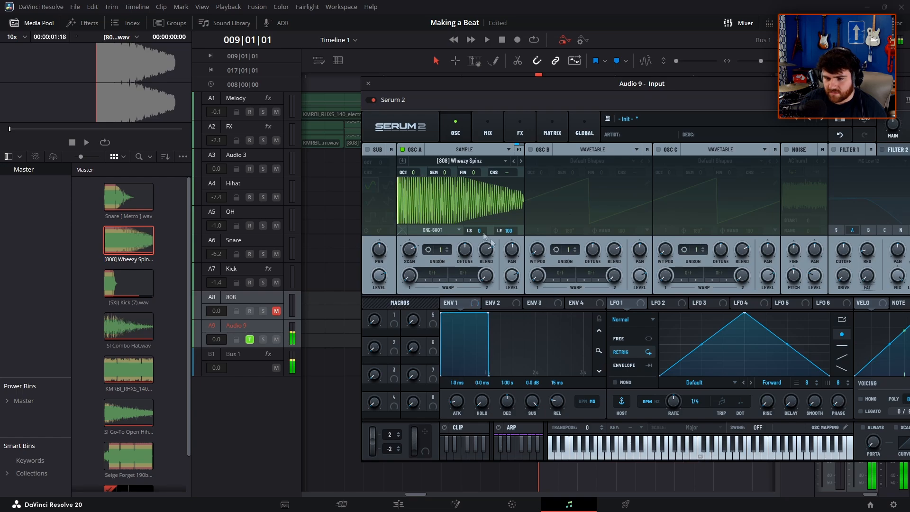
pyautogui.click(679, 456)
pyautogui.click(700, 456)
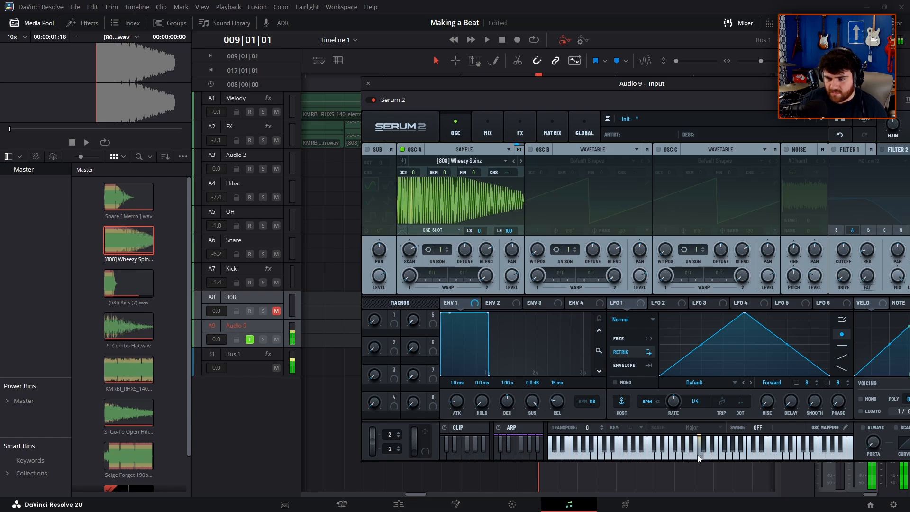
pyautogui.click(714, 454)
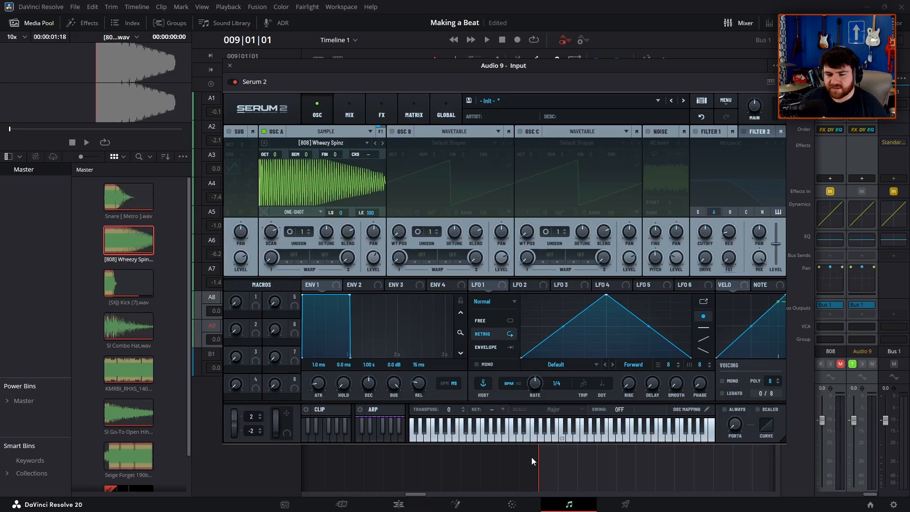
# Play notes on the Serum keyboard to audition the Osc A 808 sample.
pyautogui.click(563, 437)
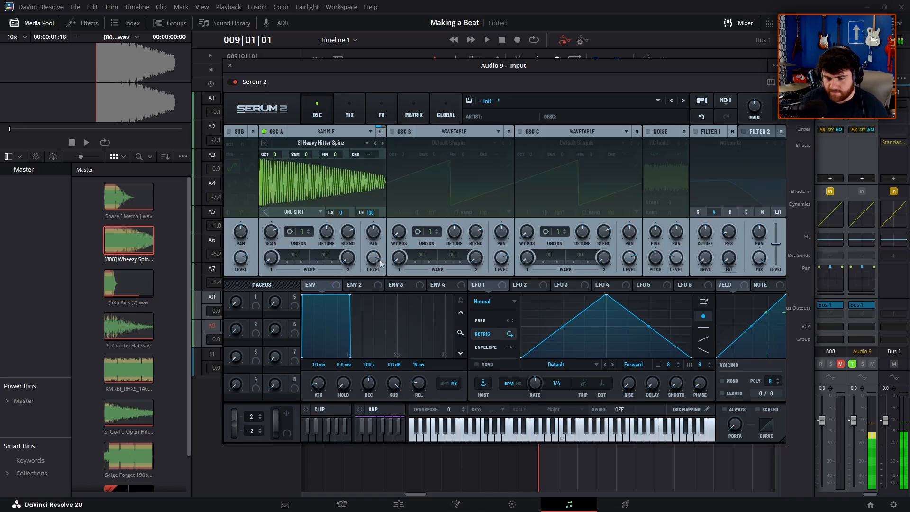
pyautogui.click(562, 437)
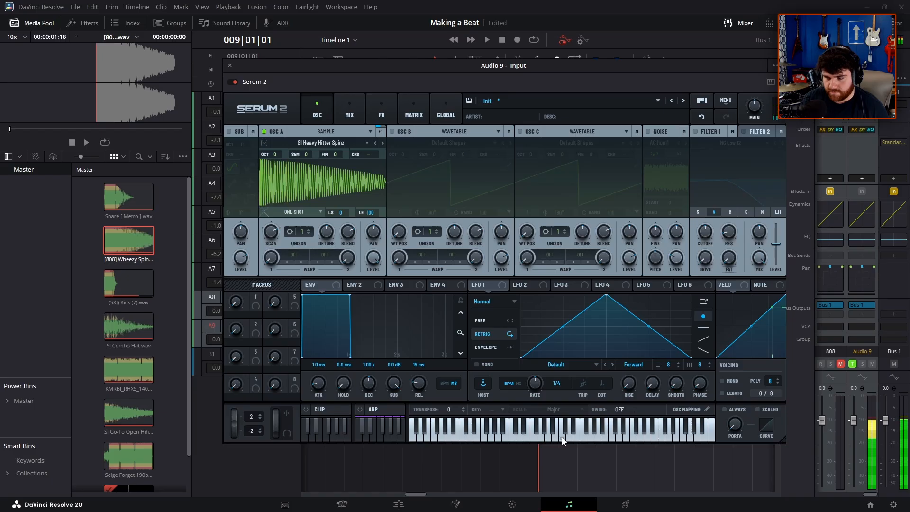
pyautogui.click(562, 437)
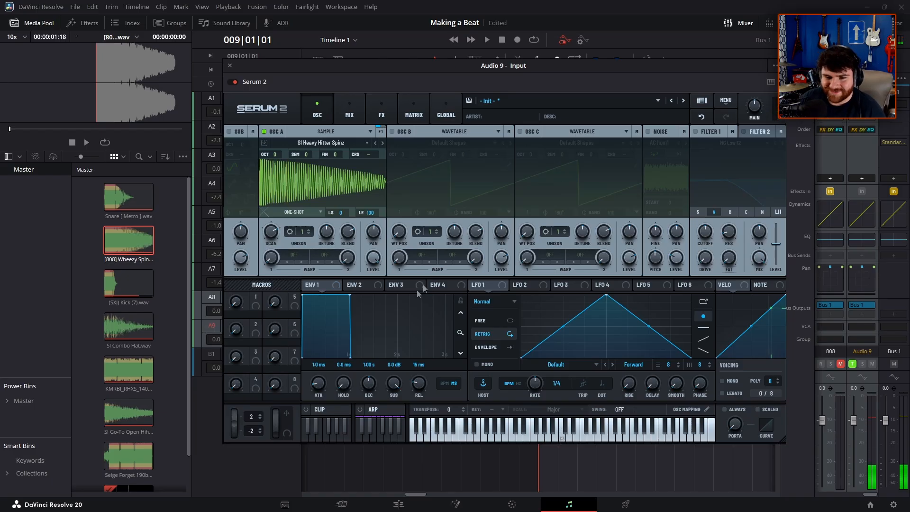
pyautogui.click(579, 439)
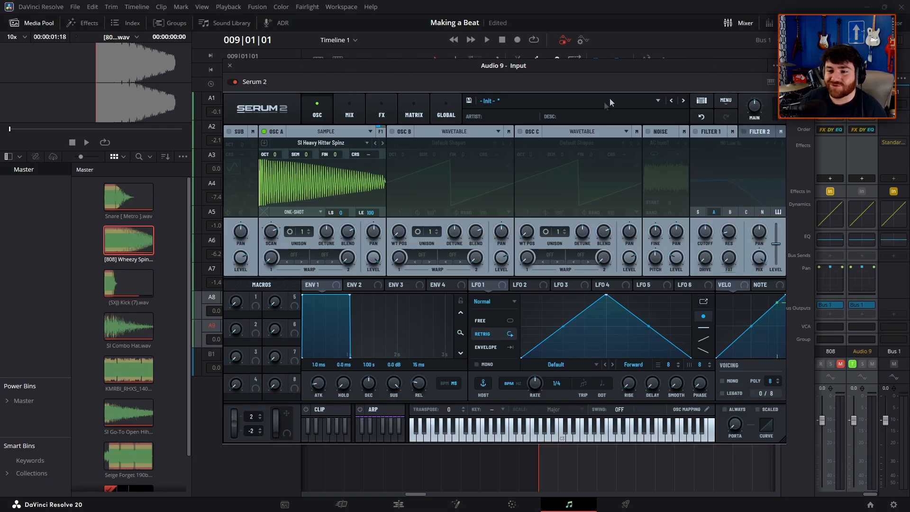
pyautogui.click(556, 429)
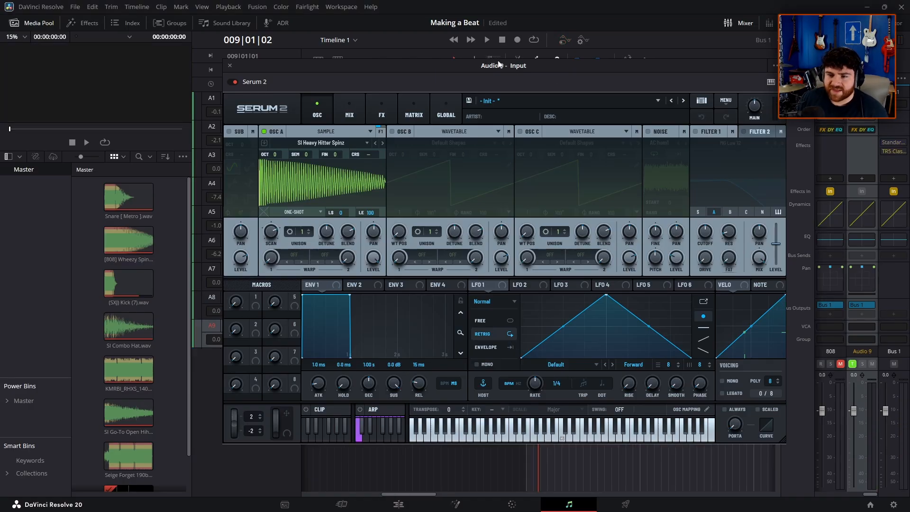
# Move the Serum window aside and record an 808 performance onto the Audio 9 track from bar 9.
pyautogui.moveTo(498, 64); pyautogui.dragTo(508, 46)
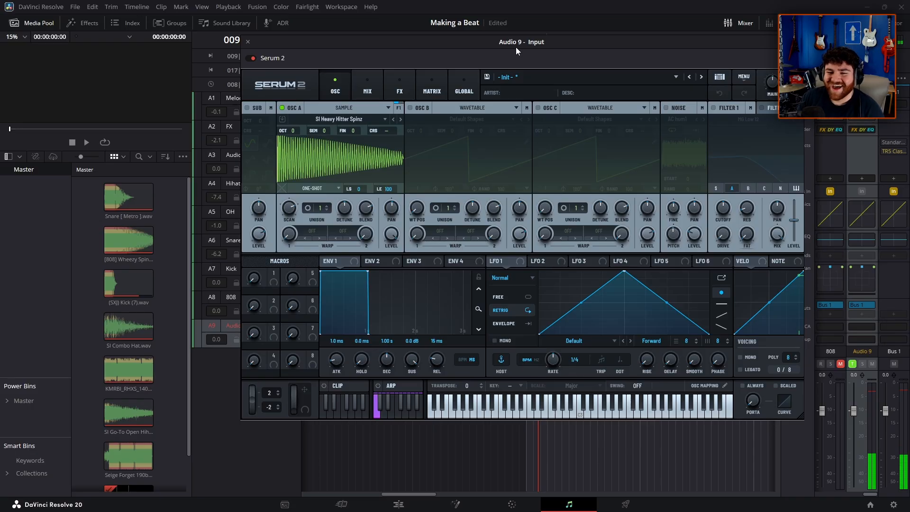
pyautogui.moveTo(515, 47); pyautogui.dragTo(360, 39)
pyautogui.click(516, 41)
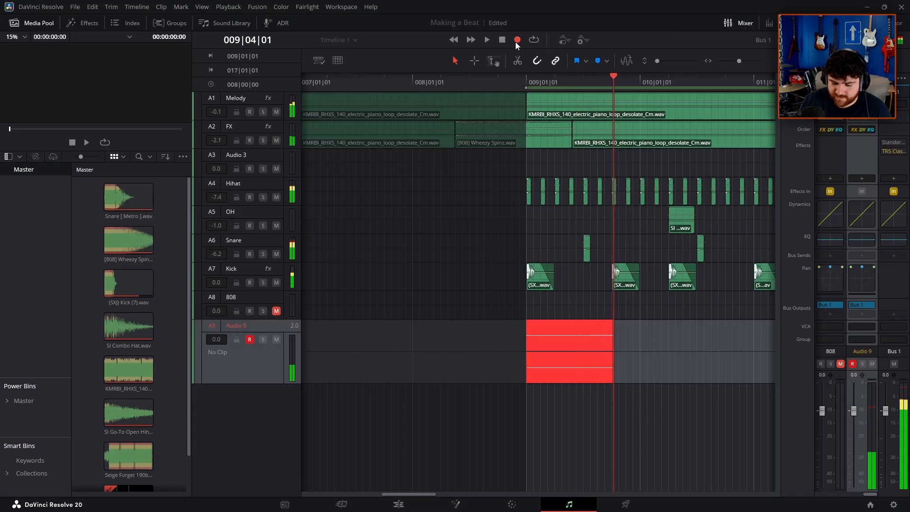
pyautogui.click(516, 42)
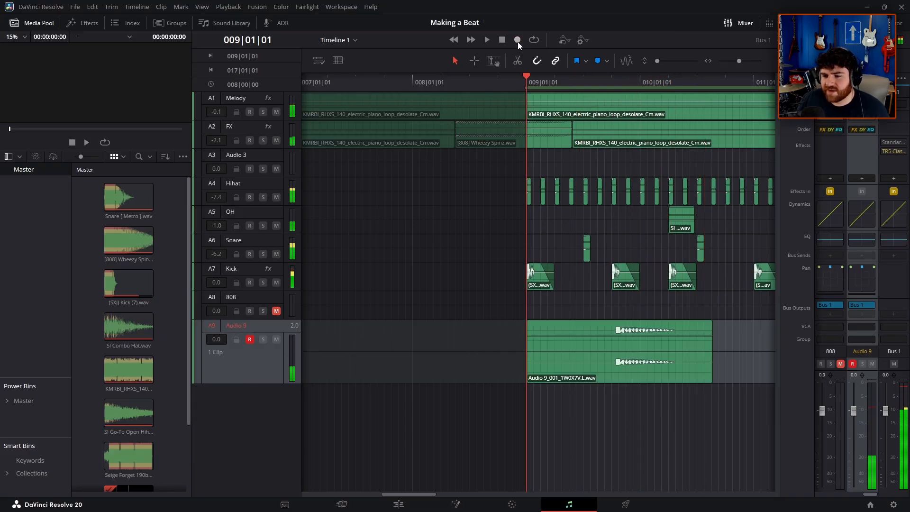
# Play back the recorded 808 clip, soloing the Audio 9 track to audition it.
pyautogui.click(647, 381)
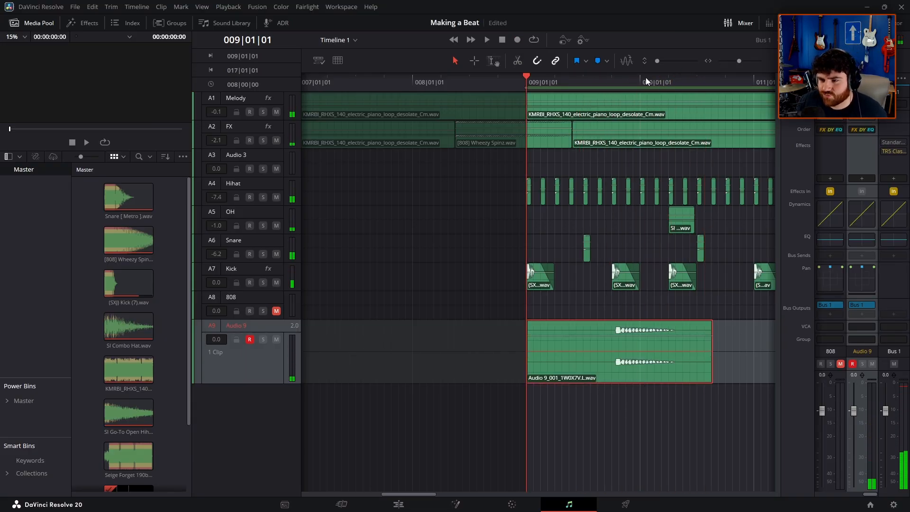
pyautogui.click(606, 81)
pyautogui.press('space')
pyautogui.press('space')
pyautogui.click(263, 339)
pyautogui.press('space')
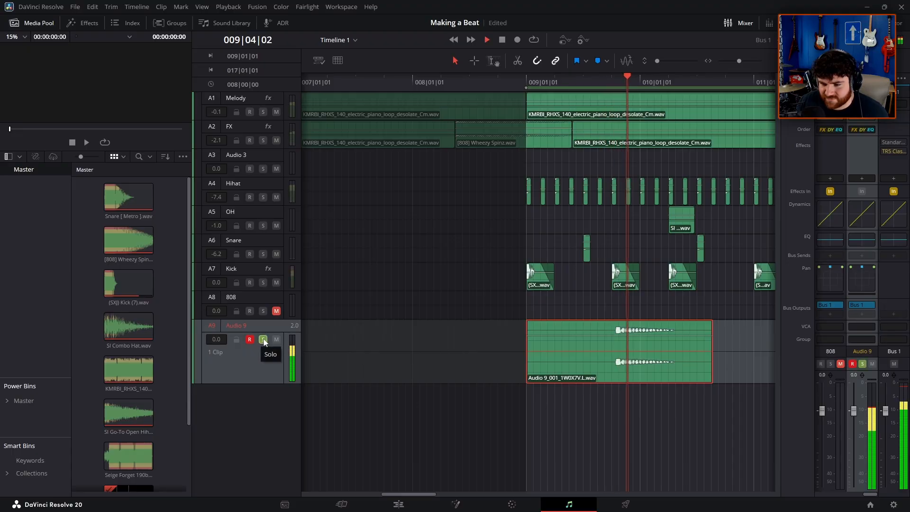
pyautogui.press('space')
# Rename the Audio 9 track to 808.
pyautogui.doubleClick(234, 326)
pyautogui.write('808')
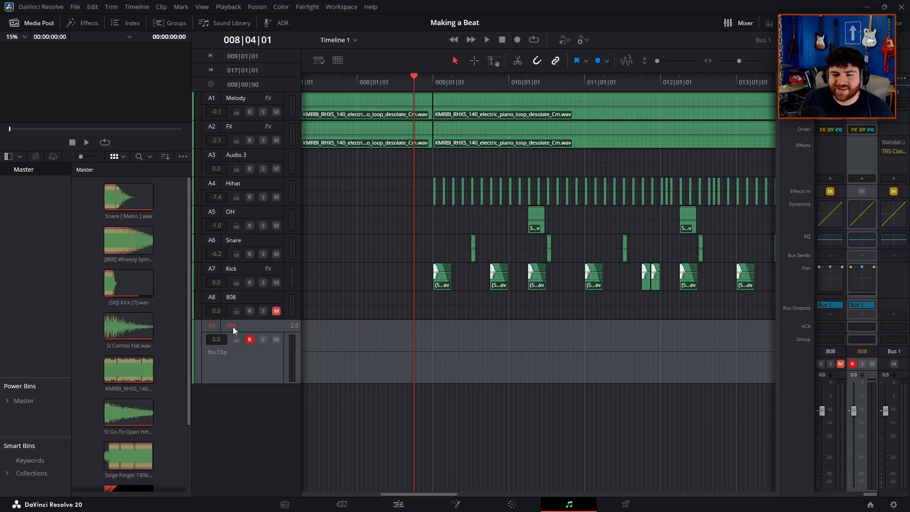
pyautogui.press('Return')
# Delete the duplicate 808 track, keeping the record-armed 808 track.
pyautogui.click(235, 306)
pyautogui.rightClick(275, 311)
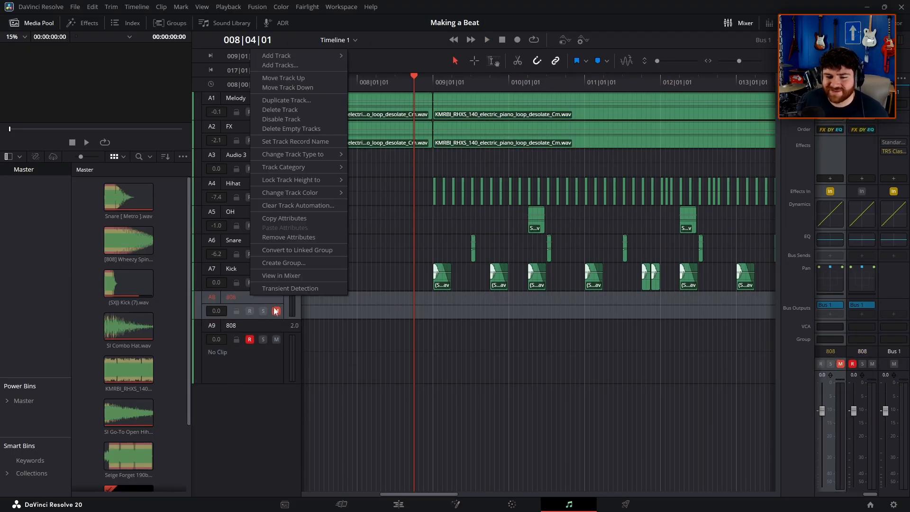
pyautogui.moveTo(339, 170)
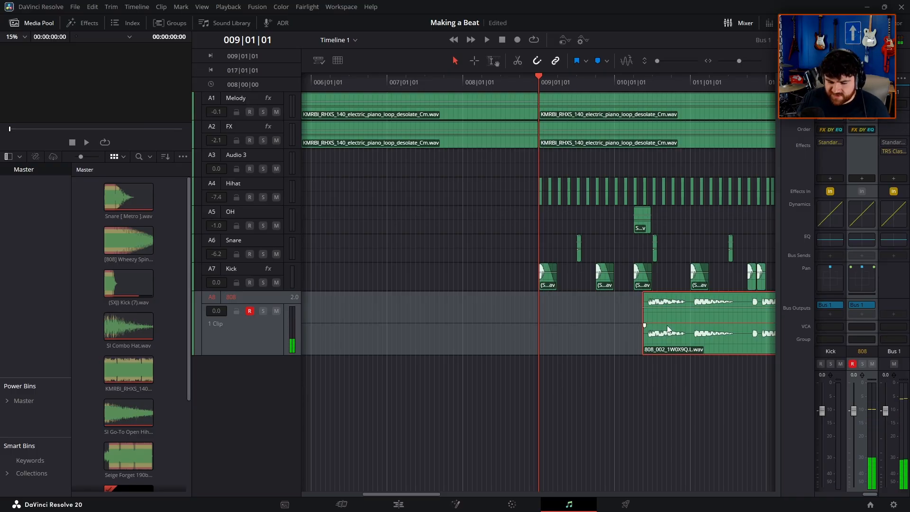
# Undo the previous 808 take and record a new 808 performance on the 808 track from bar 9.
pyautogui.hotkey('ctrl', 'z')
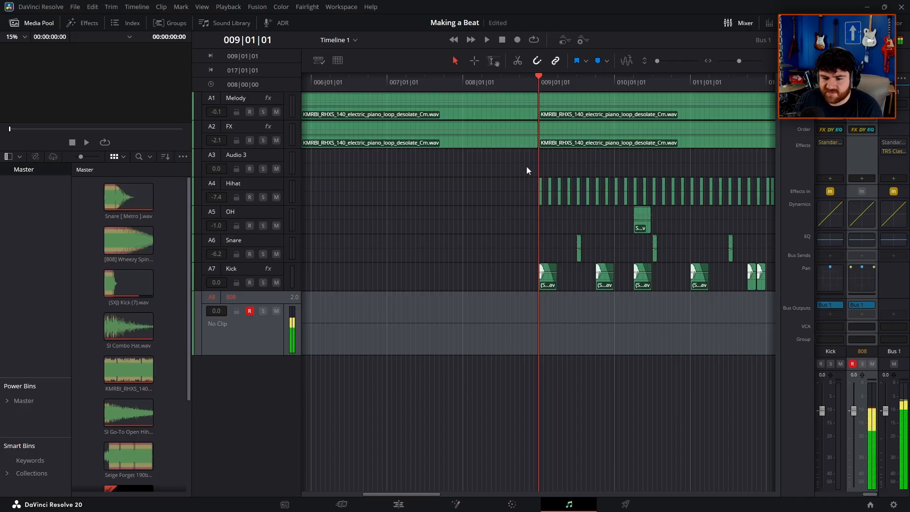
pyautogui.click(518, 40)
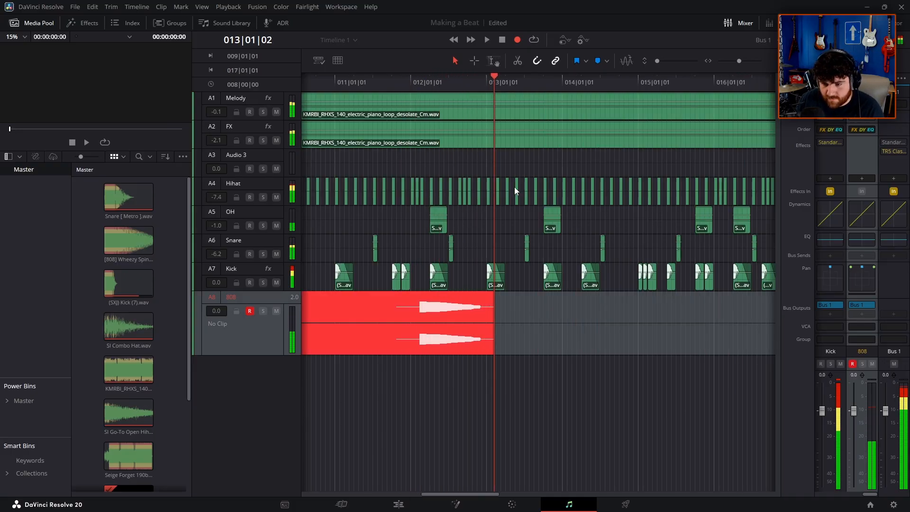
pyautogui.press('space')
pyautogui.hscroll(5, 482, 377)
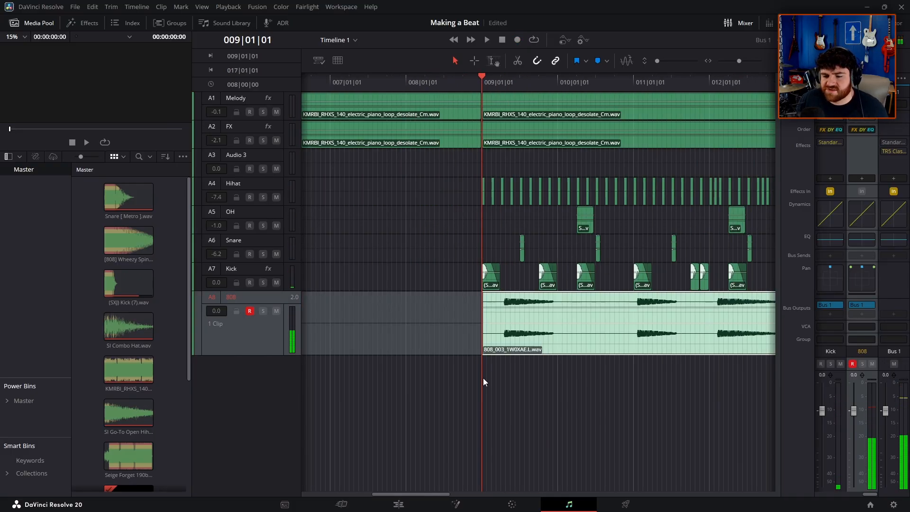
# Record another 808 take on the 808 track starting at bar 14.
pyautogui.click(638, 80)
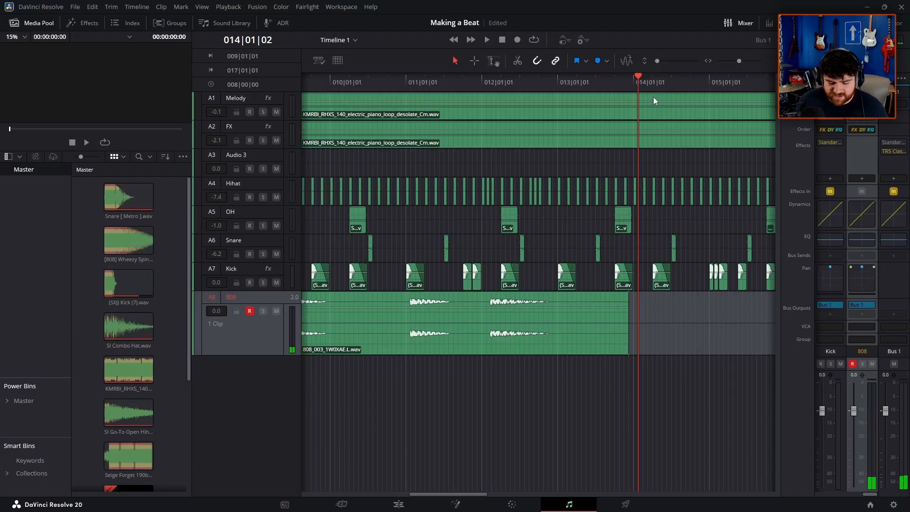
pyautogui.click(517, 41)
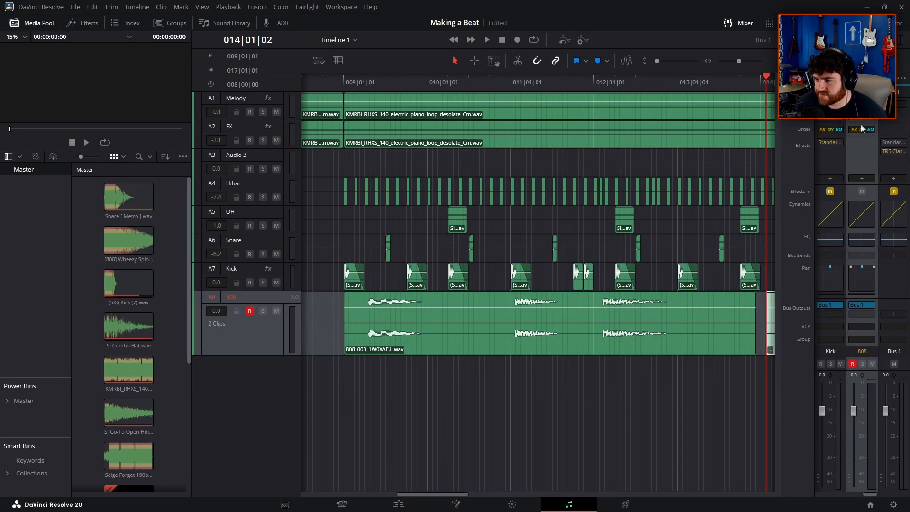
# Open the Kick track's StandardCLIP plugin, close it, and browse the effects on the mixer channels.
pyautogui.click(830, 143)
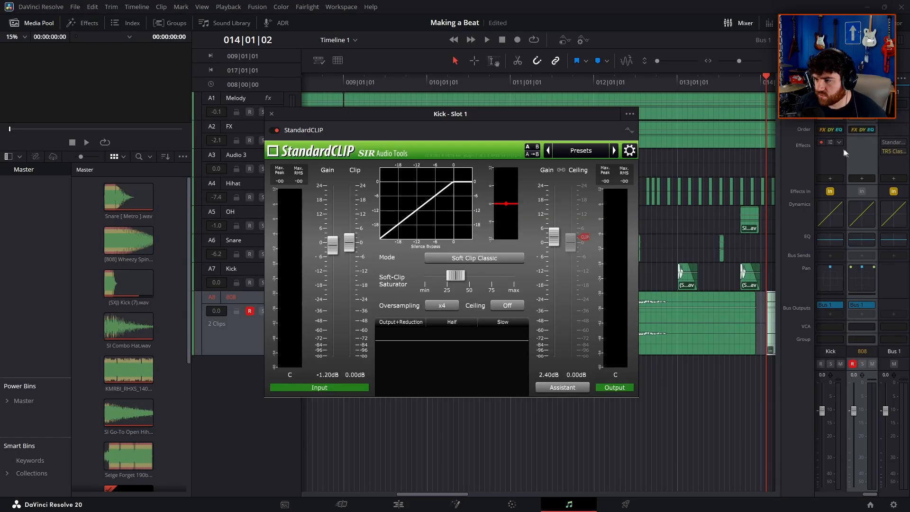
pyautogui.press('Escape')
pyautogui.click(861, 156)
pyautogui.scroll(2, 861, 155)
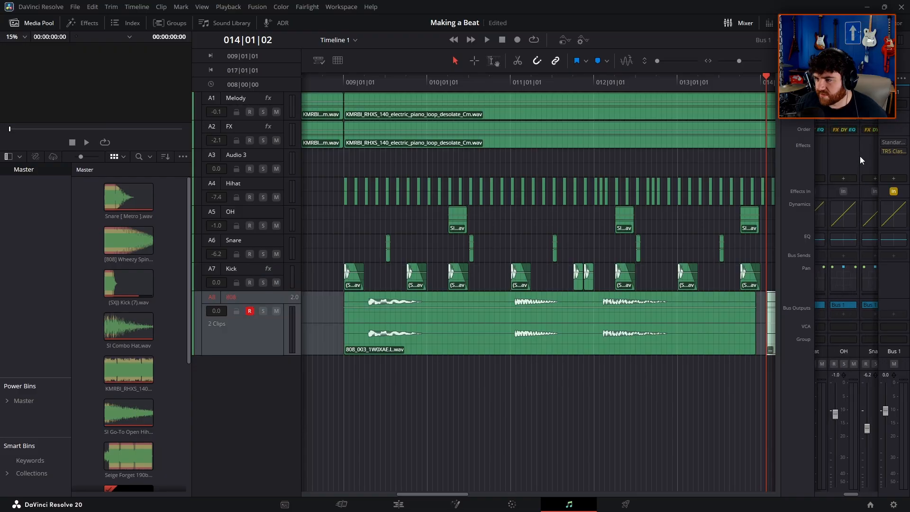
pyautogui.scroll(-2, 861, 155)
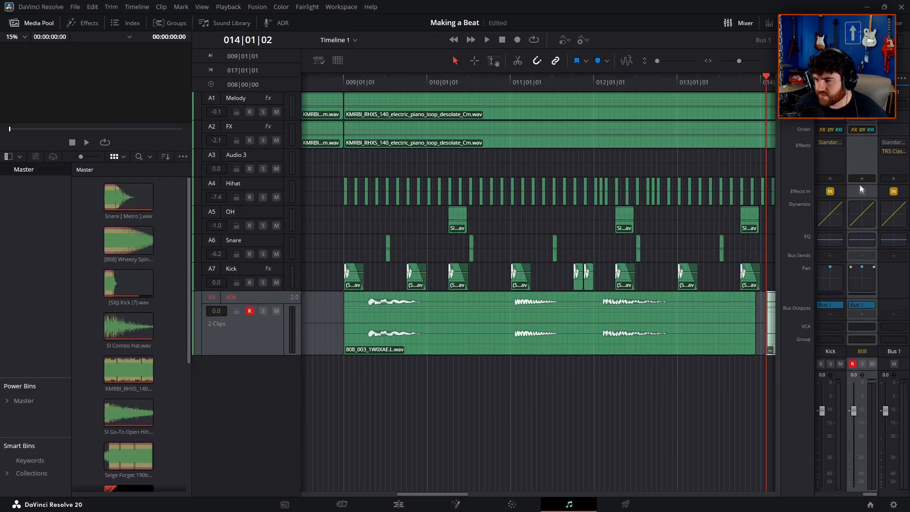
pyautogui.scroll(3, 858, 152)
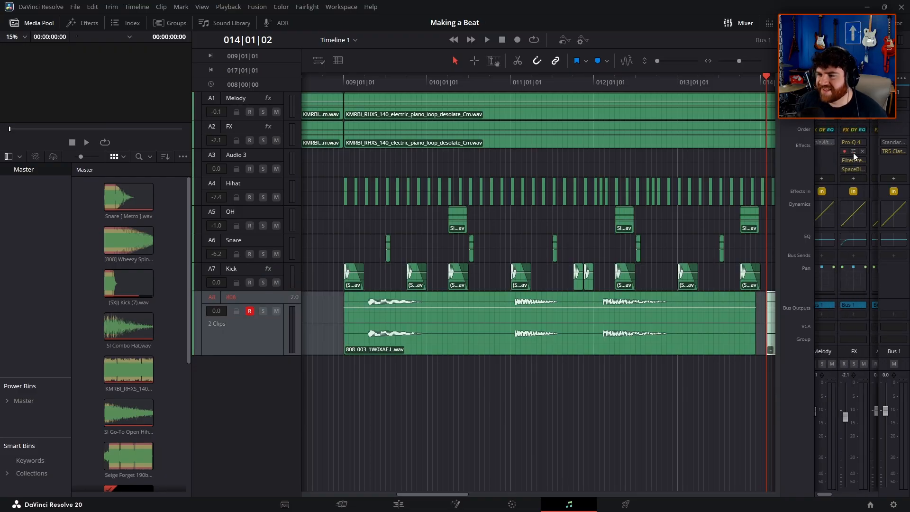
pyautogui.scroll(-3, 849, 154)
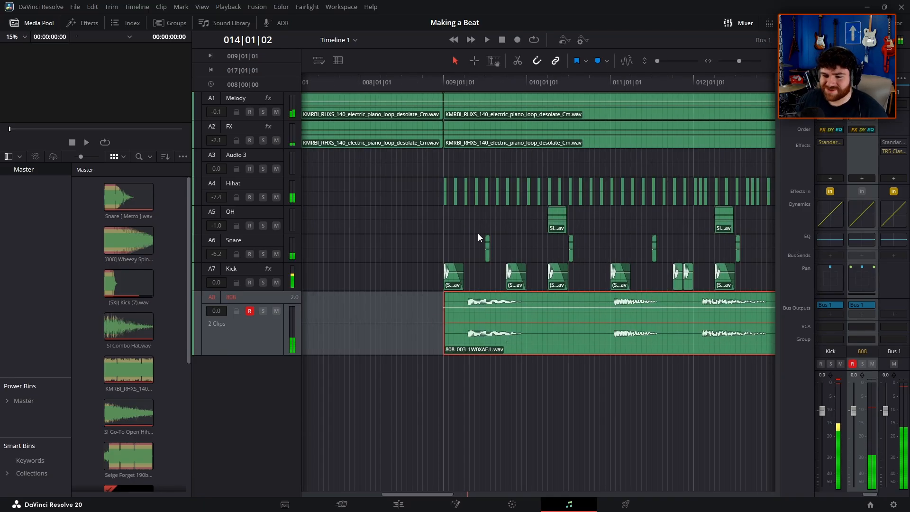
pyautogui.scroll(2, 477, 292)
pyautogui.scroll(-3, 472, 310)
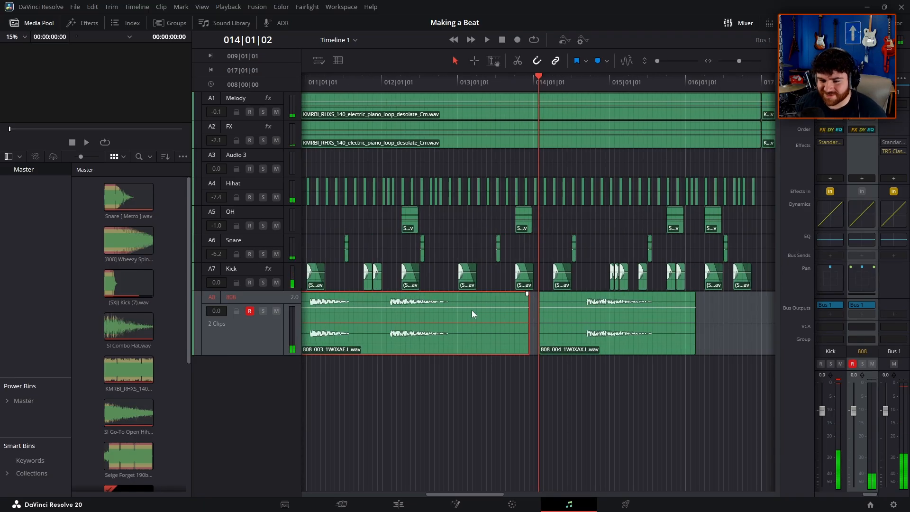
# Turn off snapping and slide the 808 clip so its first note lines up with bar 9.
pyautogui.click(536, 64)
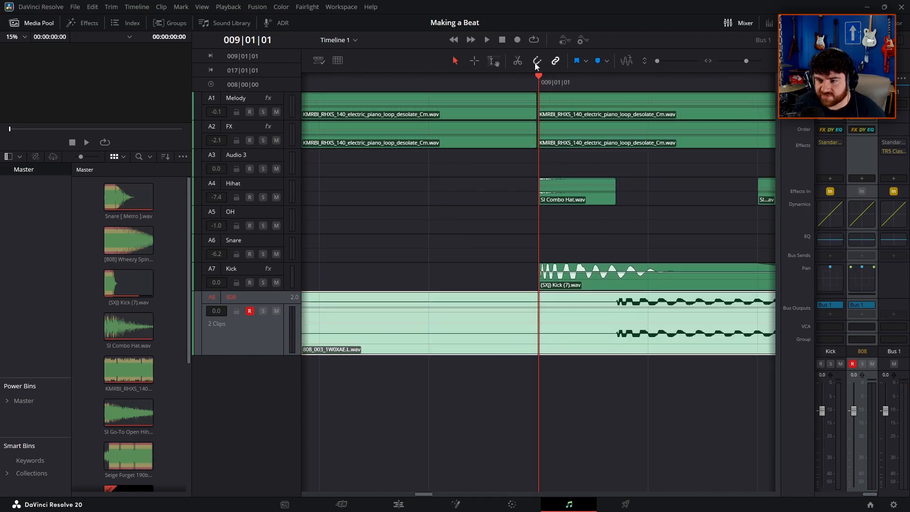
pyautogui.click(626, 361)
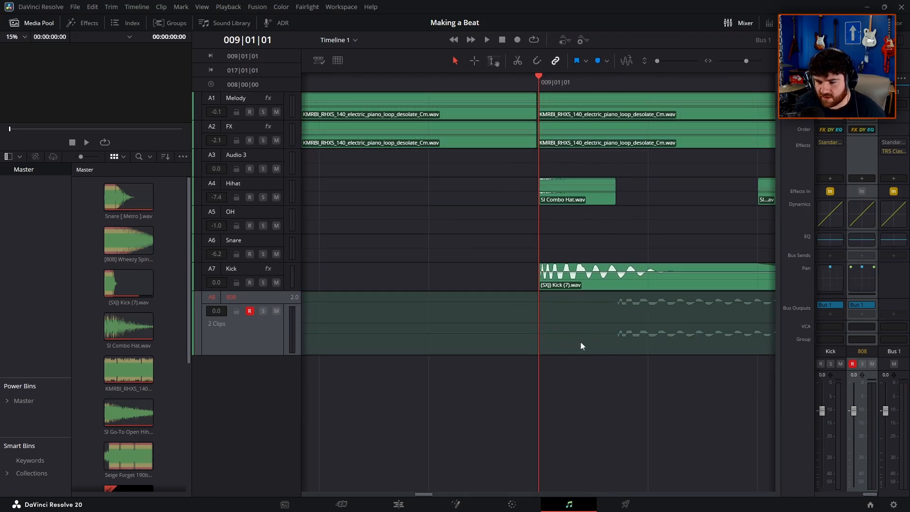
pyautogui.hscroll(-6, 617, 345)
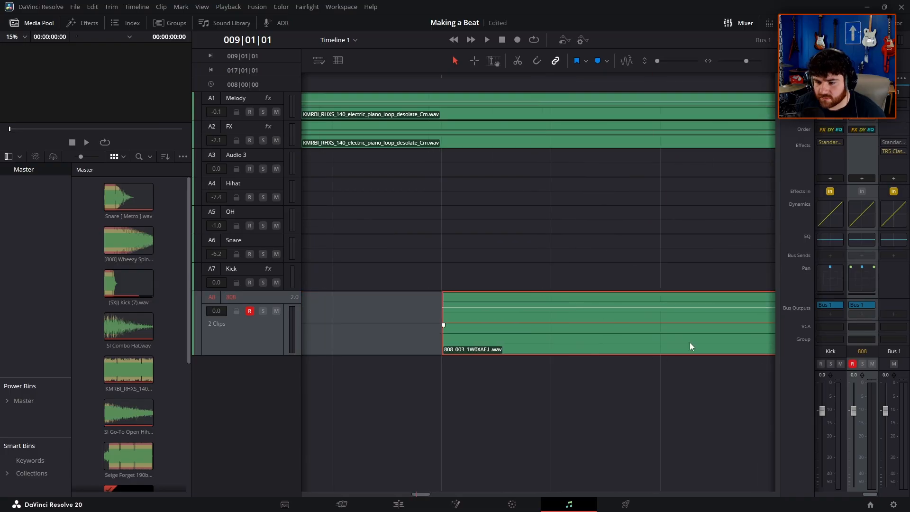
pyautogui.hscroll(7, 664, 342)
pyautogui.hscroll(1, 614, 337)
pyautogui.moveTo(614, 338); pyautogui.dragTo(524, 335)
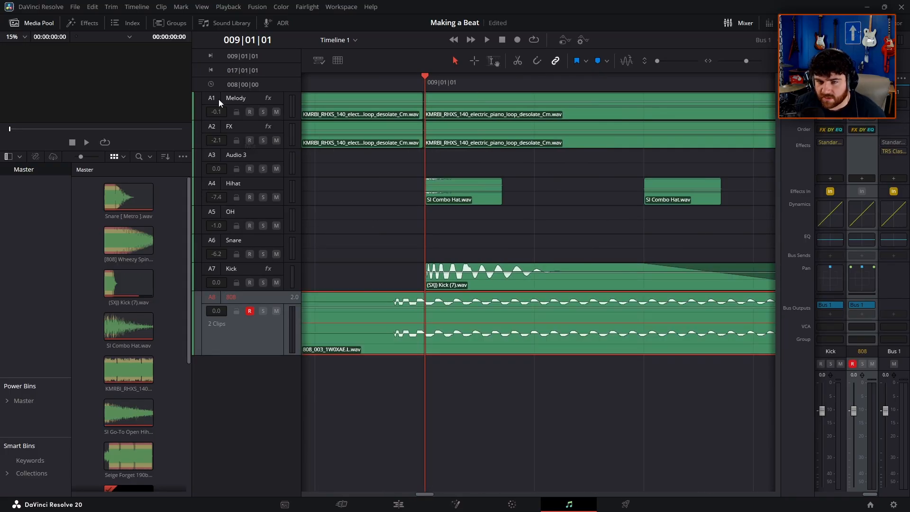
pyautogui.click(338, 61)
pyautogui.click(365, 97)
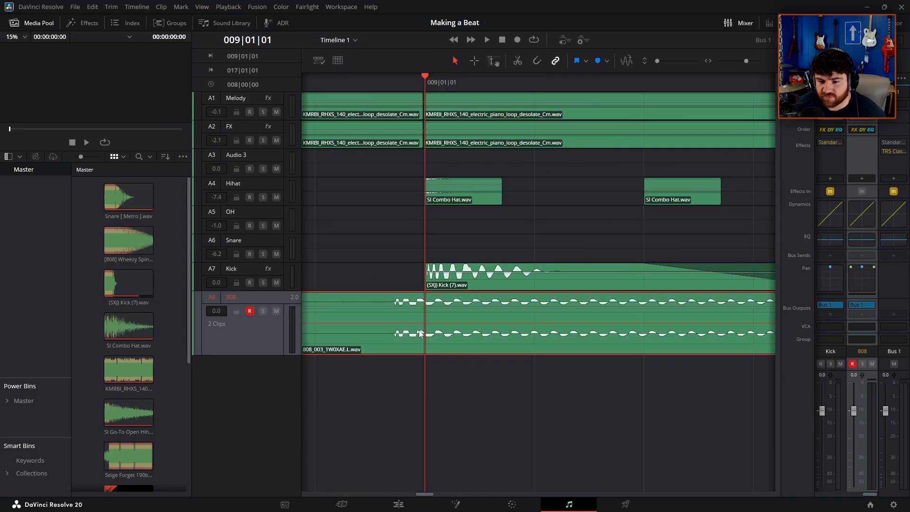
pyautogui.moveTo(420, 334); pyautogui.dragTo(481, 349)
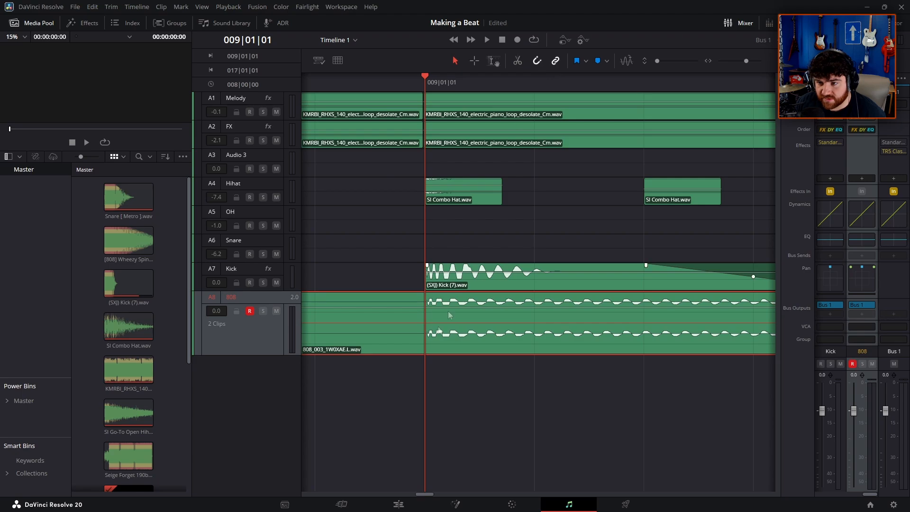
# Split the 808 clip at bar 9 and delete the portion before it.
pyautogui.scroll(3, 448, 331)
pyautogui.scroll(4, 574, 331)
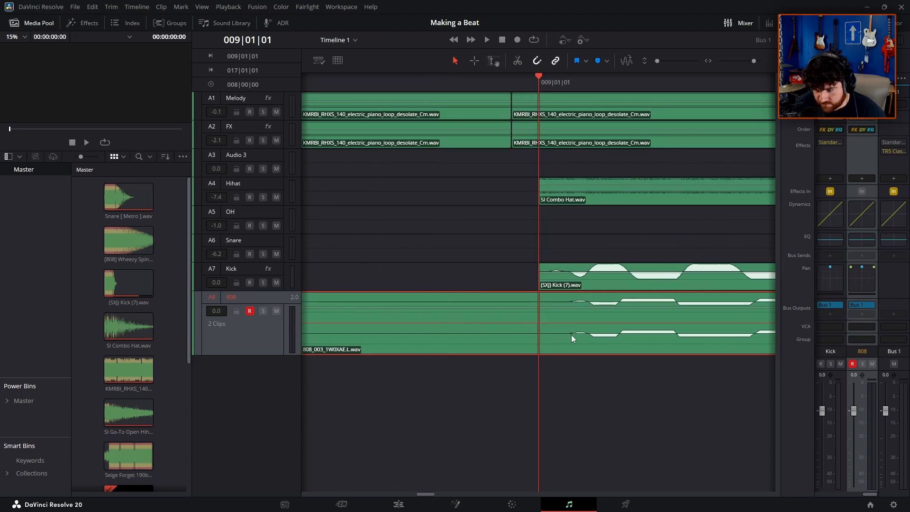
pyautogui.scroll(-2, 595, 331)
pyautogui.scroll(-1, 593, 330)
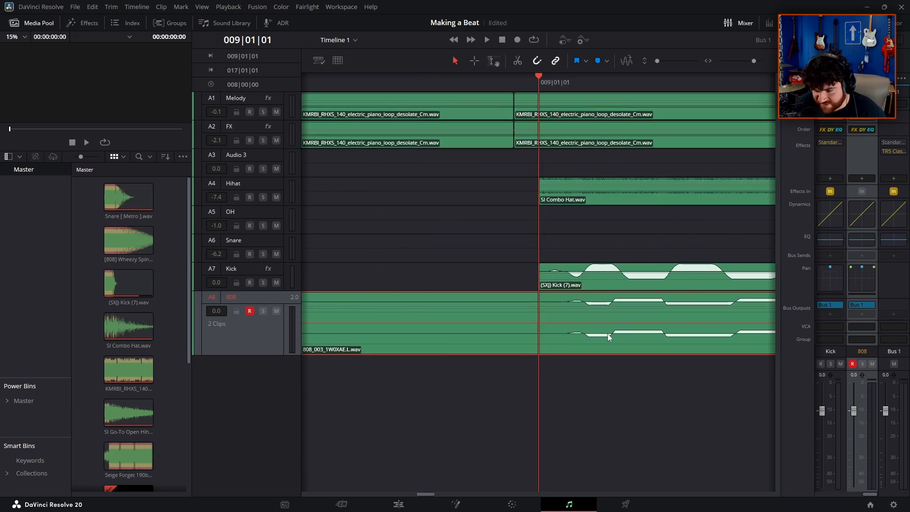
pyautogui.scroll(-3, 576, 330)
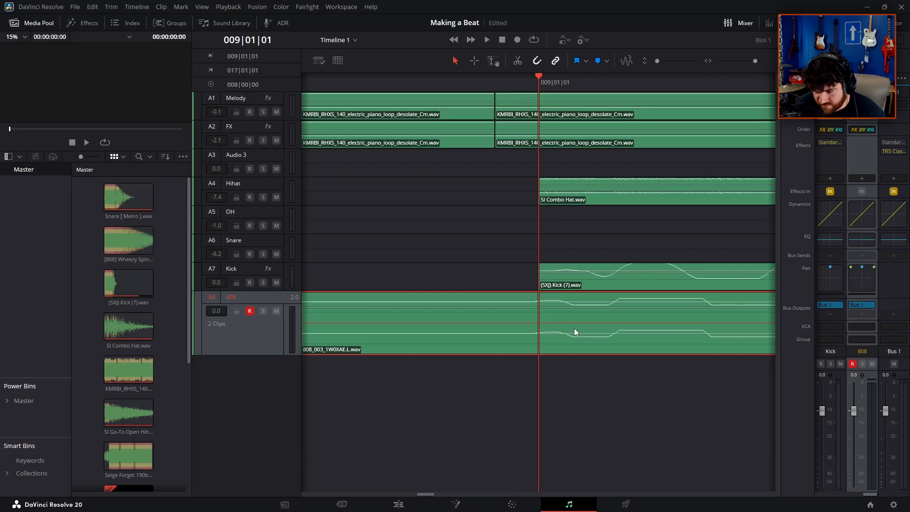
pyautogui.click(581, 327)
pyautogui.scroll(-2, 579, 327)
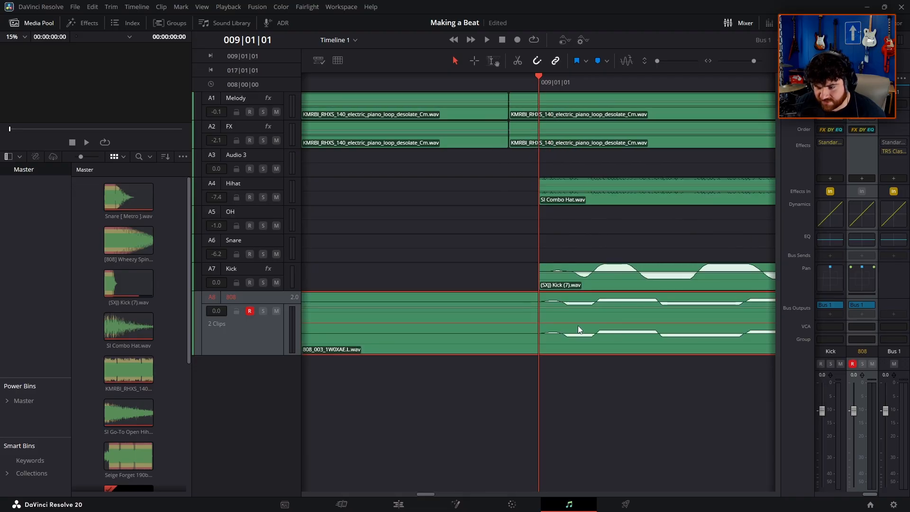
pyautogui.hotkey('ctrl', 'b')
pyautogui.scroll(-1, 552, 329)
pyautogui.scroll(-2, 423, 297)
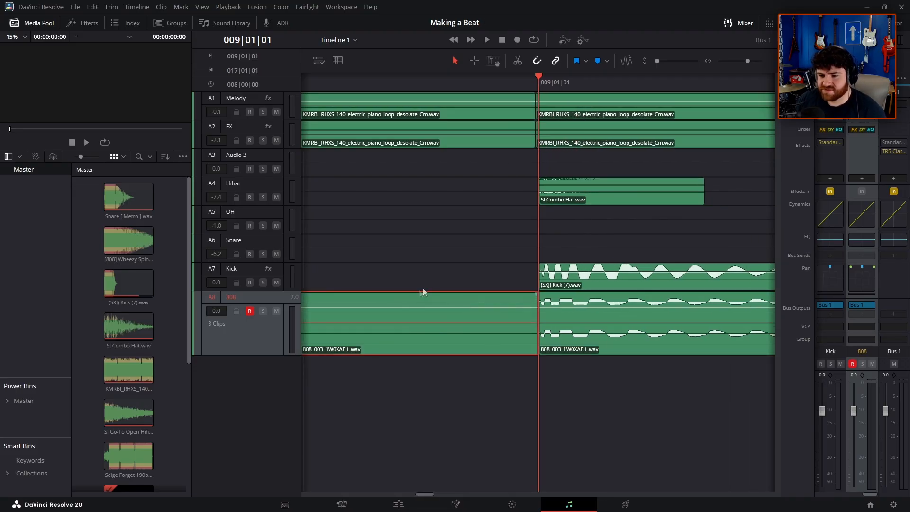
pyautogui.press('Delete')
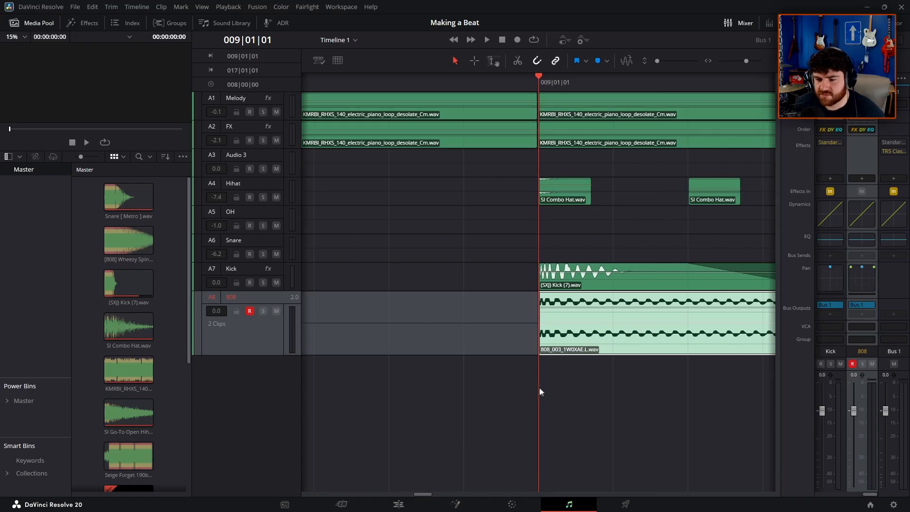
# Play back the trimmed 808 clip from bar 9 alongside the drums.
pyautogui.press('space')
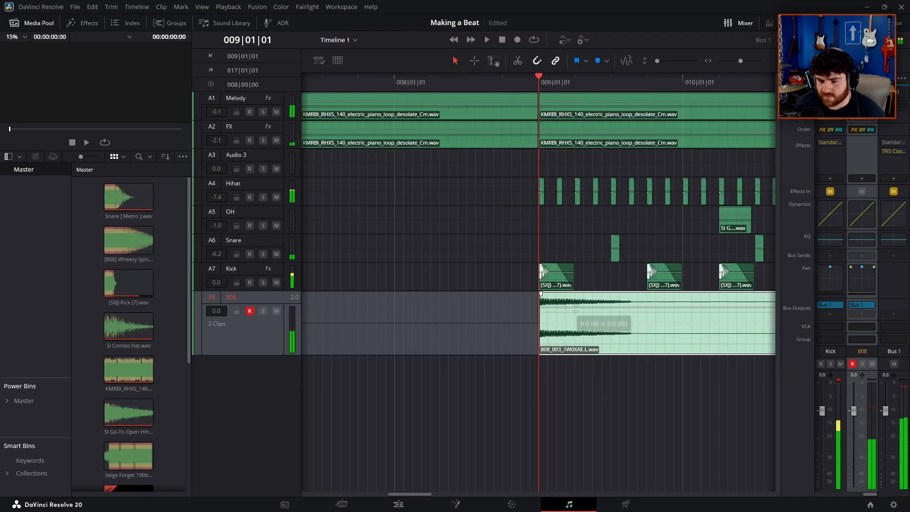
pyautogui.press('space')
pyautogui.moveTo(576, 308); pyautogui.dragTo(578, 304)
pyautogui.press('space')
pyautogui.press('space')
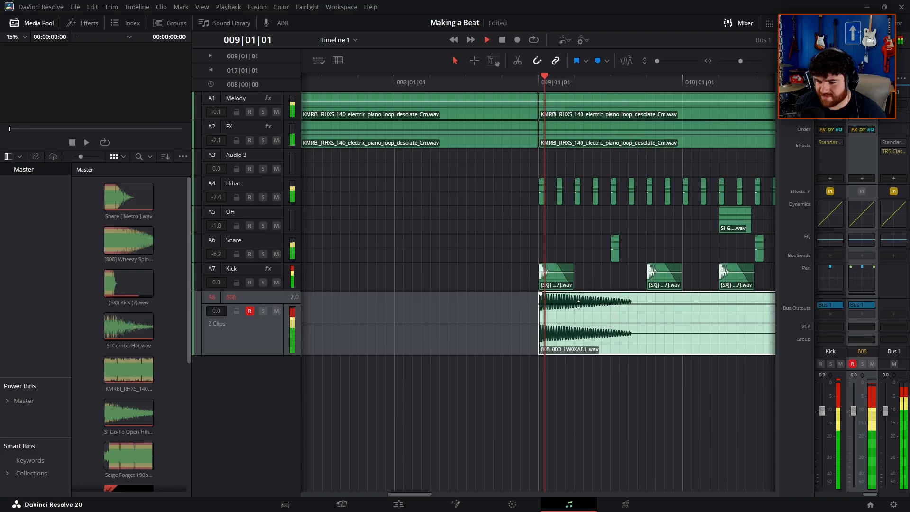
pyautogui.press('space')
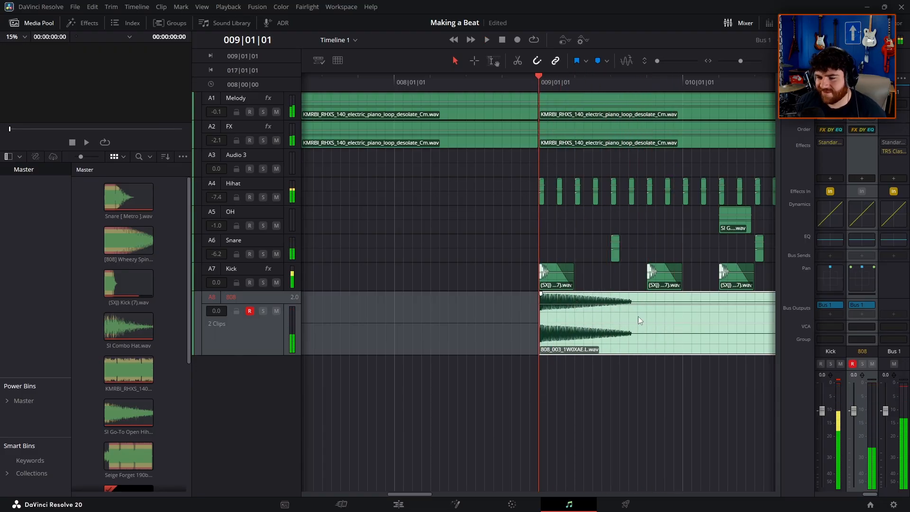
# Review the 808 takes across the arrangement, playing back from bar 9.
pyautogui.hscroll(5, 535, 226)
pyautogui.hscroll(-3, 517, 222)
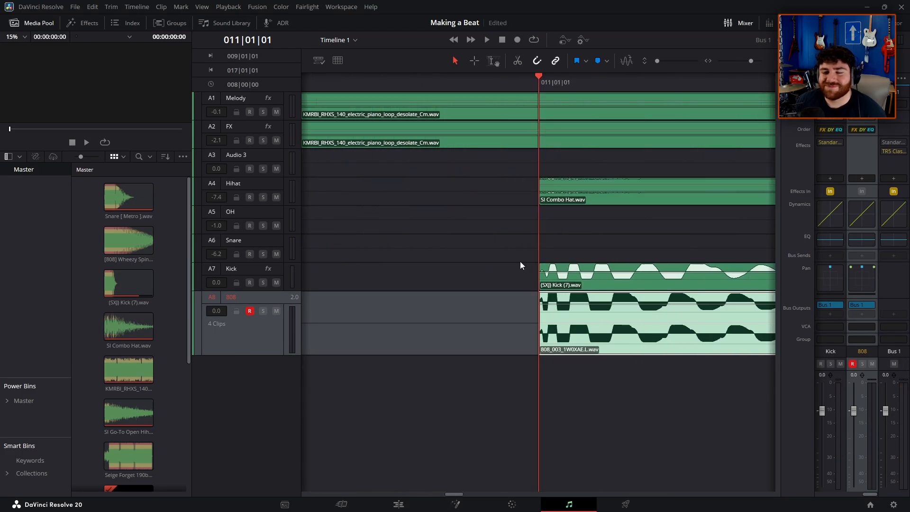
pyautogui.scroll(-2, 526, 275)
pyautogui.scroll(6, 564, 303)
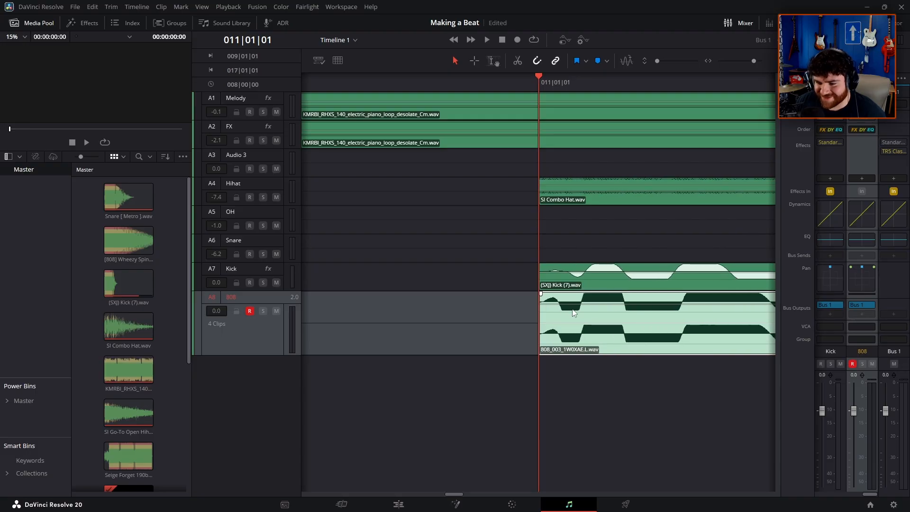
pyautogui.scroll(-4, 582, 304)
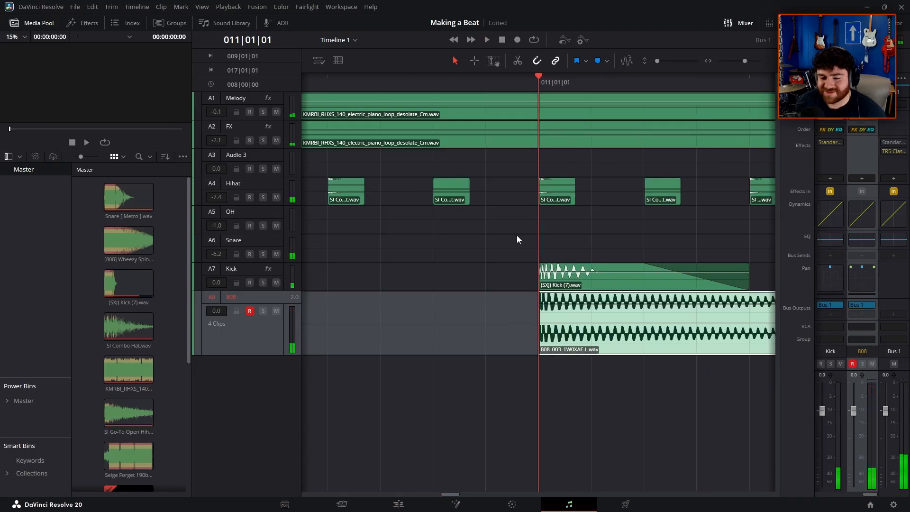
pyautogui.scroll(-2, 526, 229)
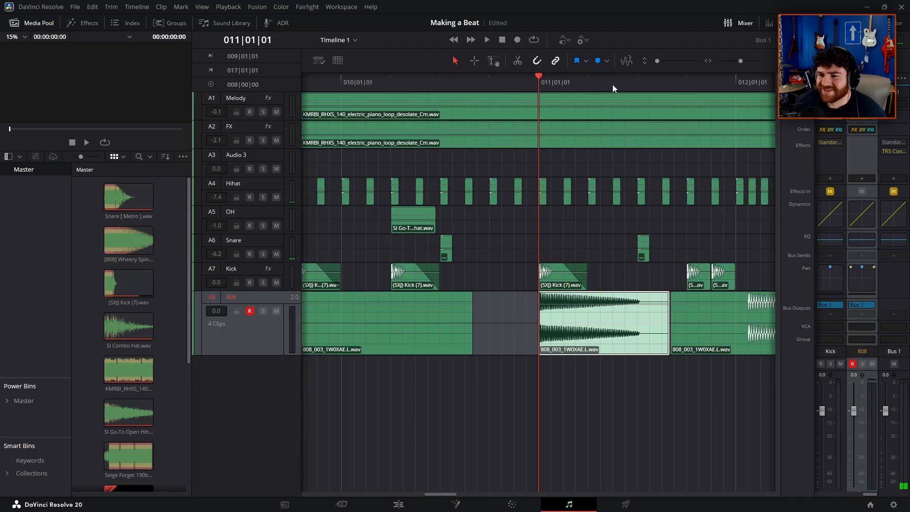
pyautogui.press('space')
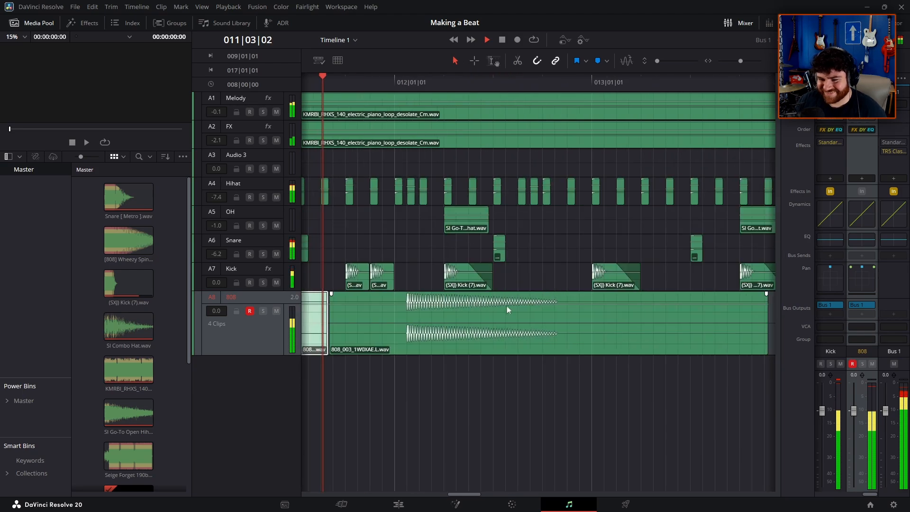
pyautogui.scroll(-5, 404, 240)
pyautogui.press('space')
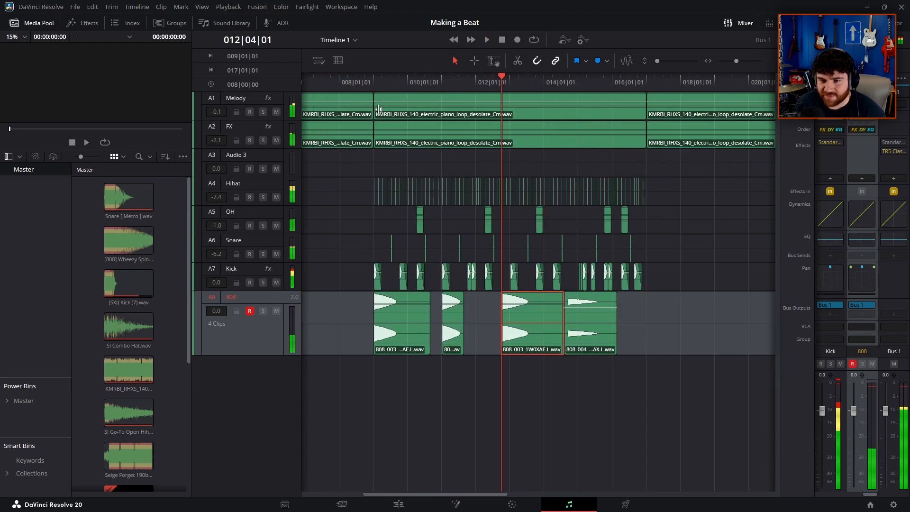
pyautogui.click(373, 80)
pyautogui.press('space')
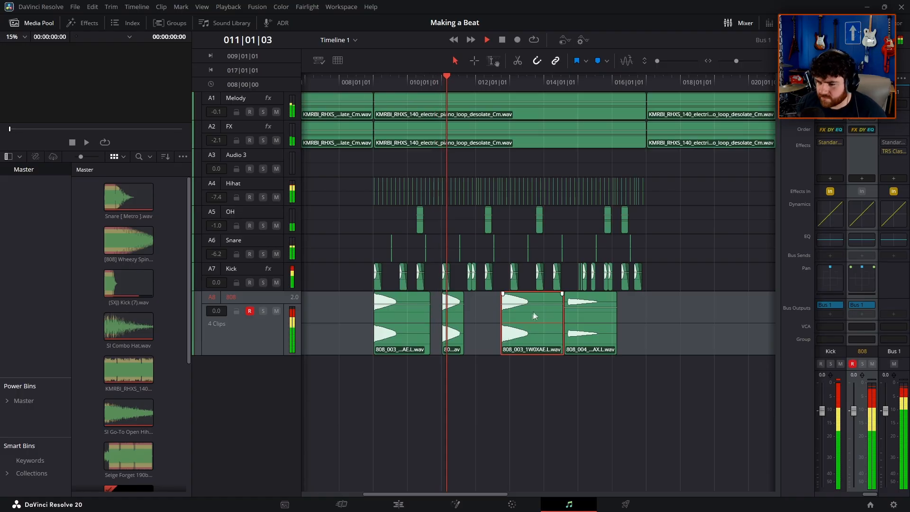
# Slide the selected 808 clip one bar earlier and play back the section around it.
pyautogui.scroll(2, 532, 316)
pyautogui.moveTo(660, 316); pyautogui.dragTo(591, 311)
pyautogui.click(513, 81)
pyautogui.press('space')
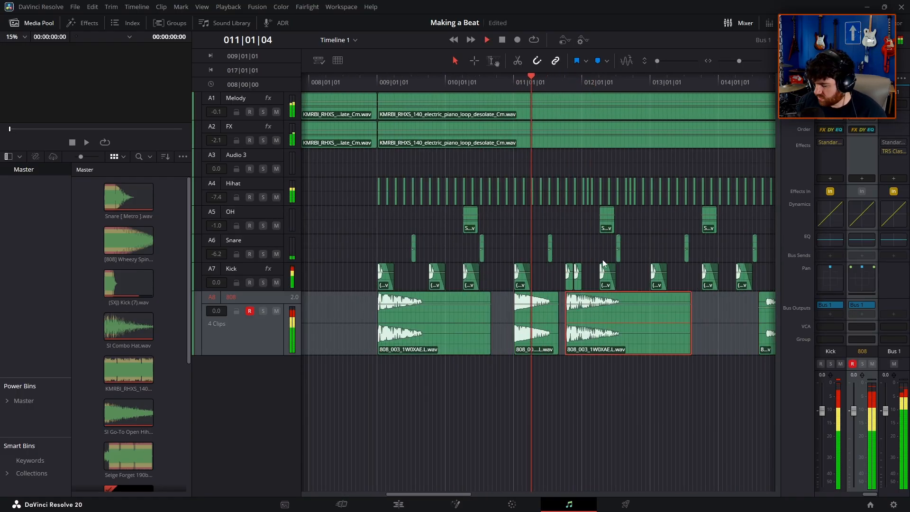
pyautogui.scroll(3, 604, 264)
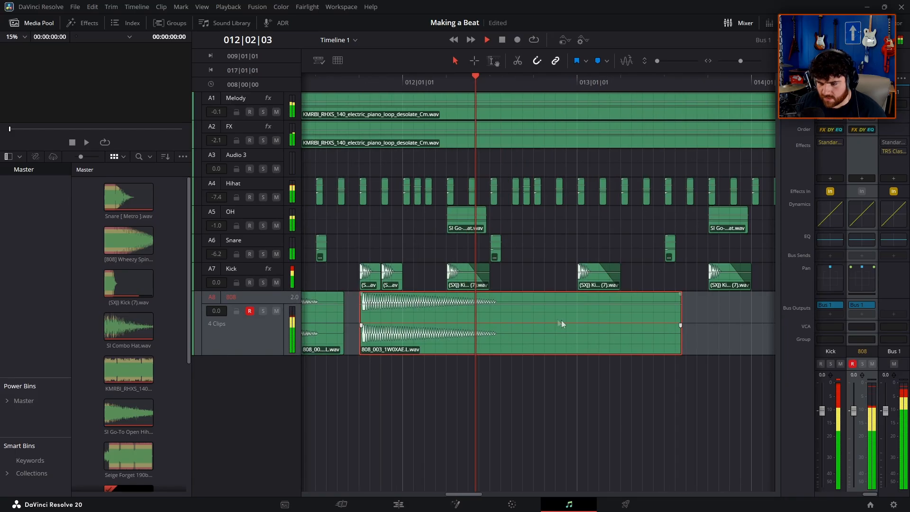
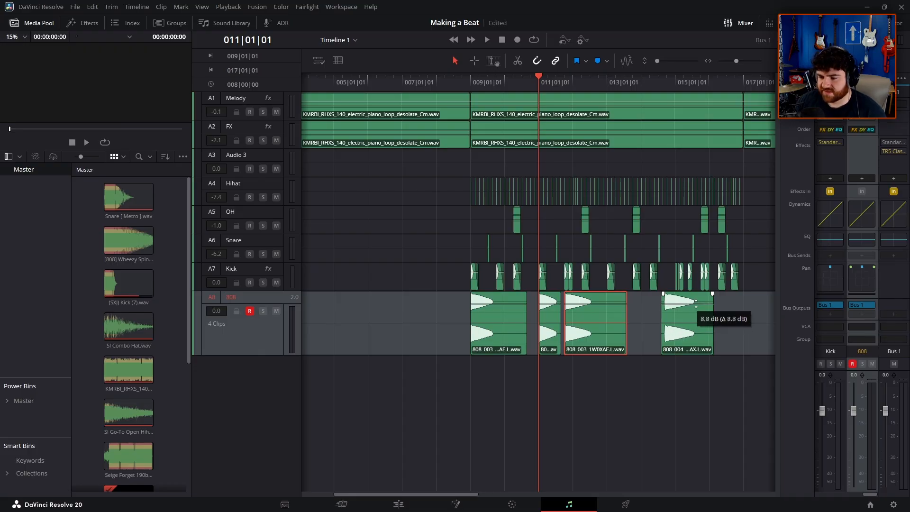
# Move the last 808 clip so it starts at bar 16.
pyautogui.scroll(2, 616, 299)
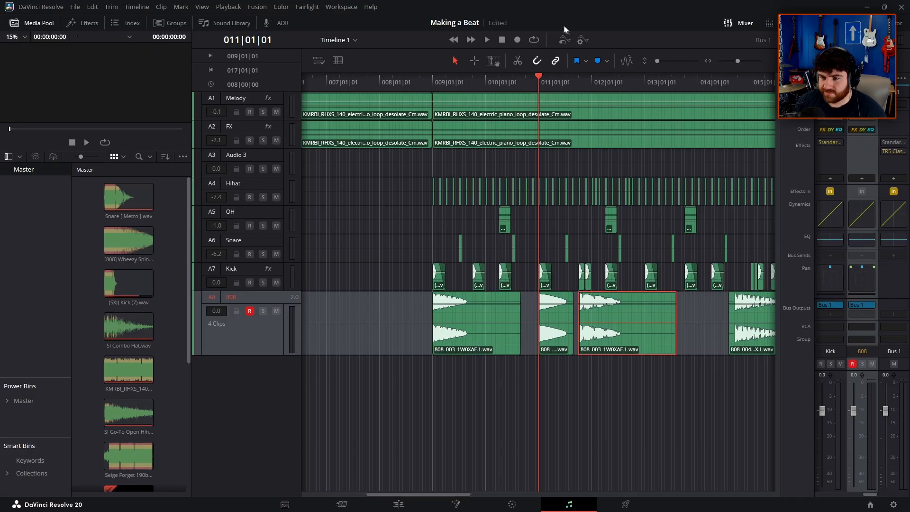
pyautogui.moveTo(581, 304); pyautogui.dragTo(557, 306)
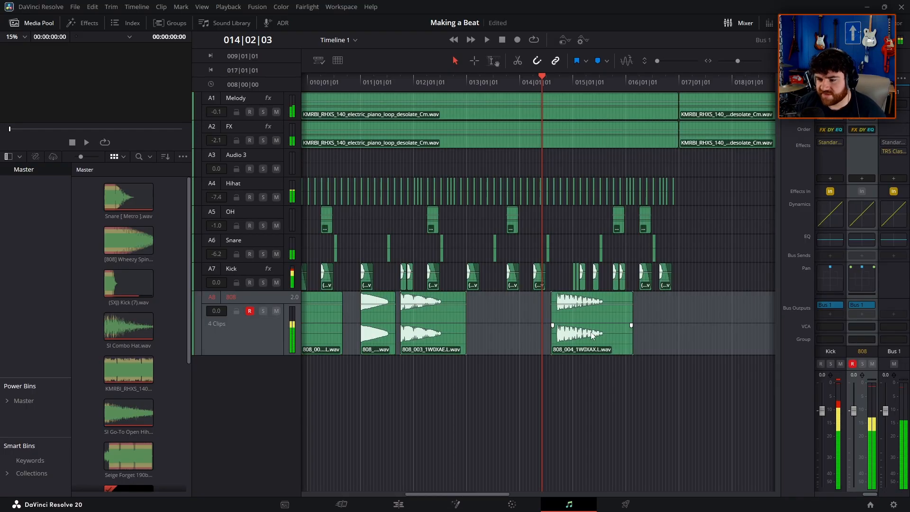
pyautogui.moveTo(592, 325); pyautogui.dragTo(663, 325)
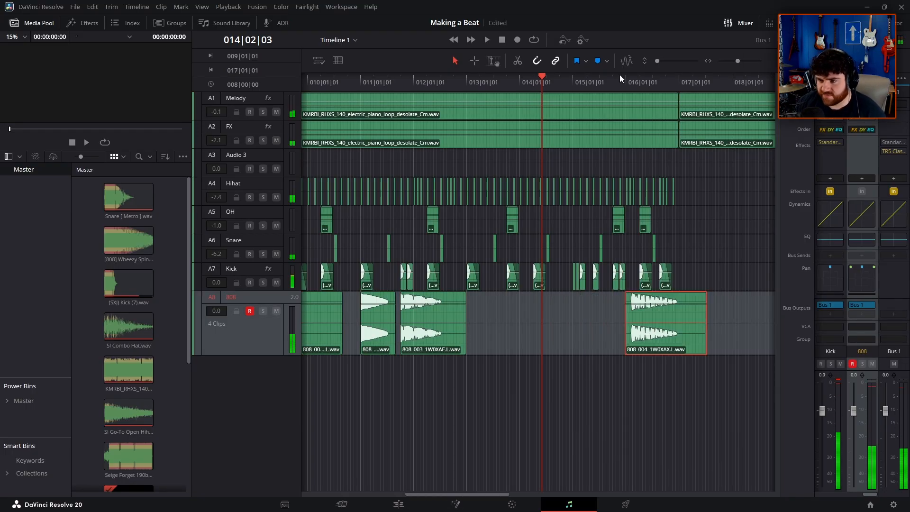
# Play back from bar 16 and delete the split 808 segment just before the playhead.
pyautogui.click(627, 82)
pyautogui.press('space')
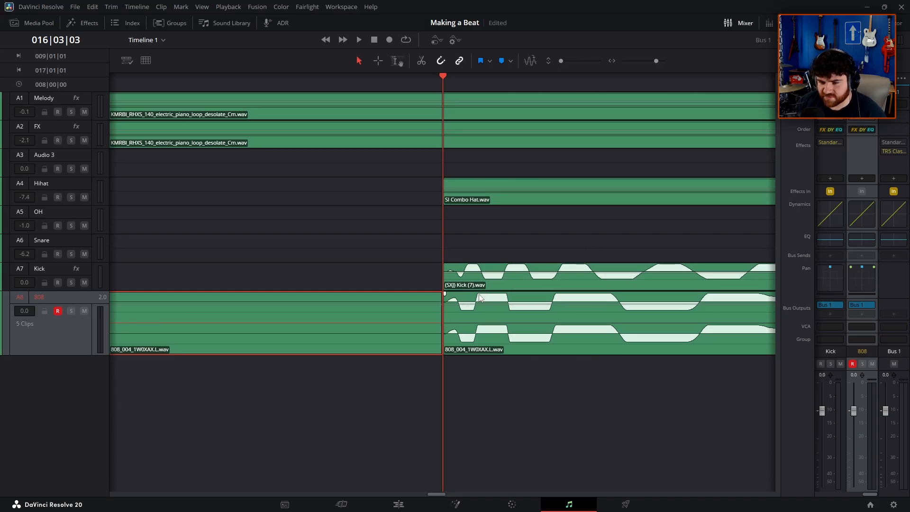
pyautogui.scroll(-10, 513, 303)
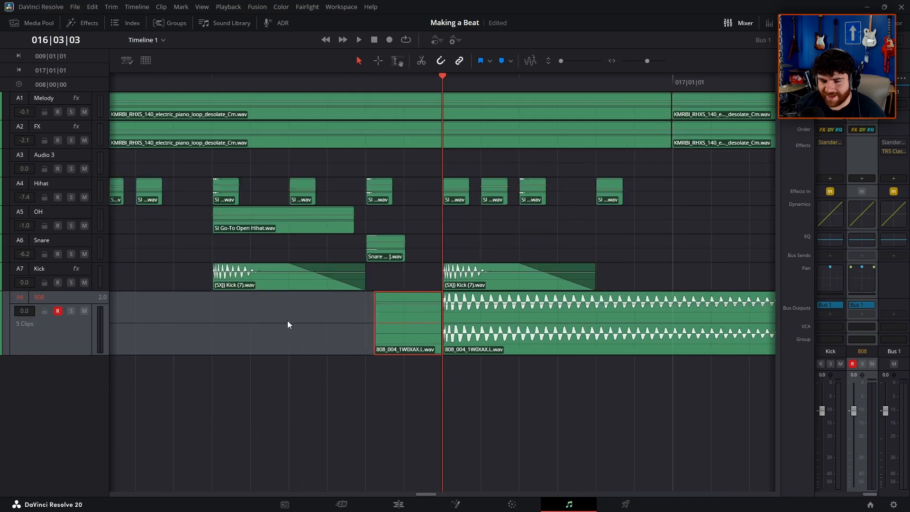
pyautogui.press('Delete')
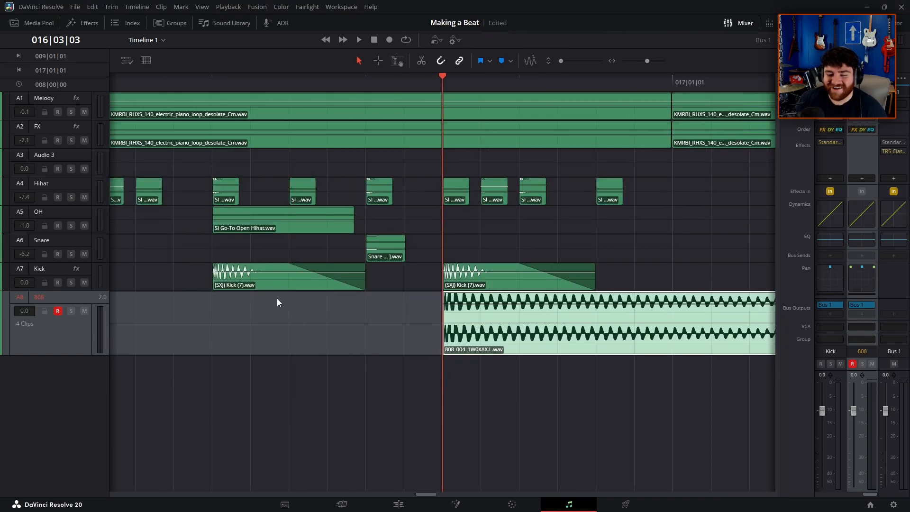
# Select the later Melody and FX loop clips and duplicate them further along the timeline.
pyautogui.scroll(5, 487, 278)
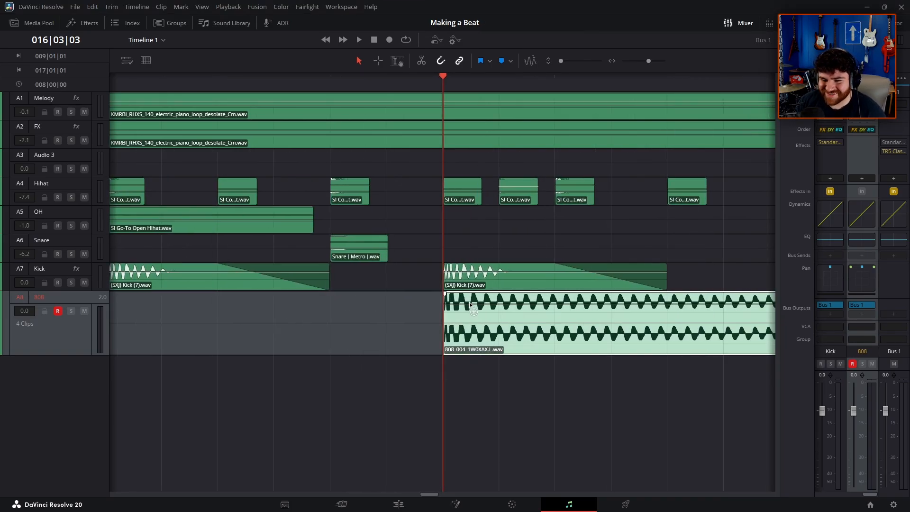
pyautogui.rightClick(487, 280)
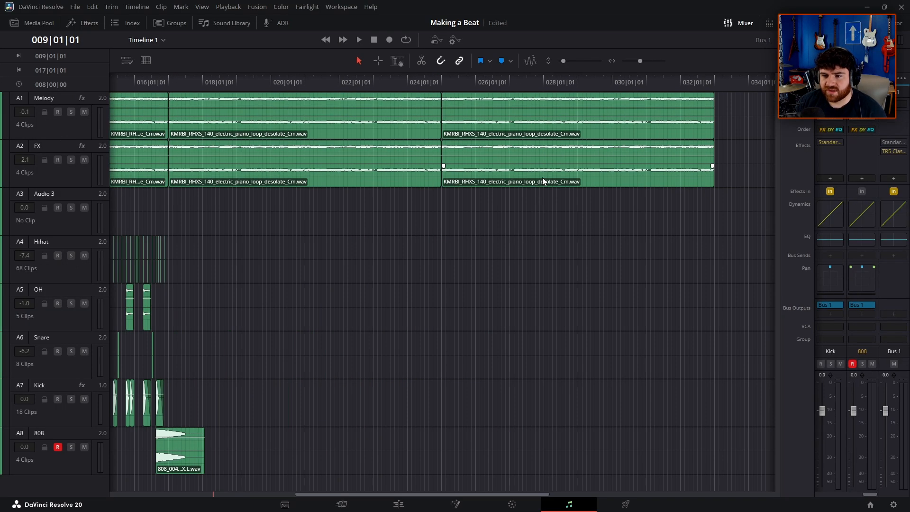
pyautogui.scroll(-3, 540, 181)
pyautogui.moveTo(685, 236); pyautogui.dragTo(432, 89)
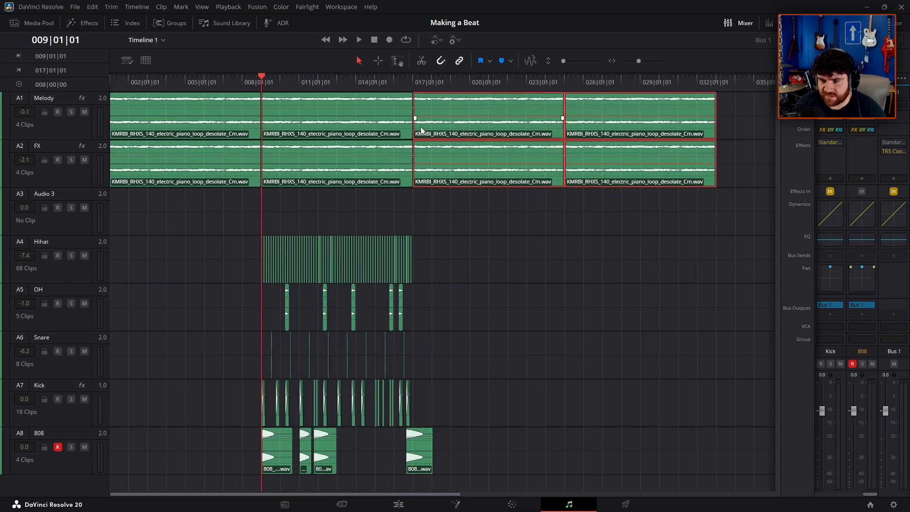
pyautogui.moveTo(425, 130); pyautogui.dragTo(700, 133)
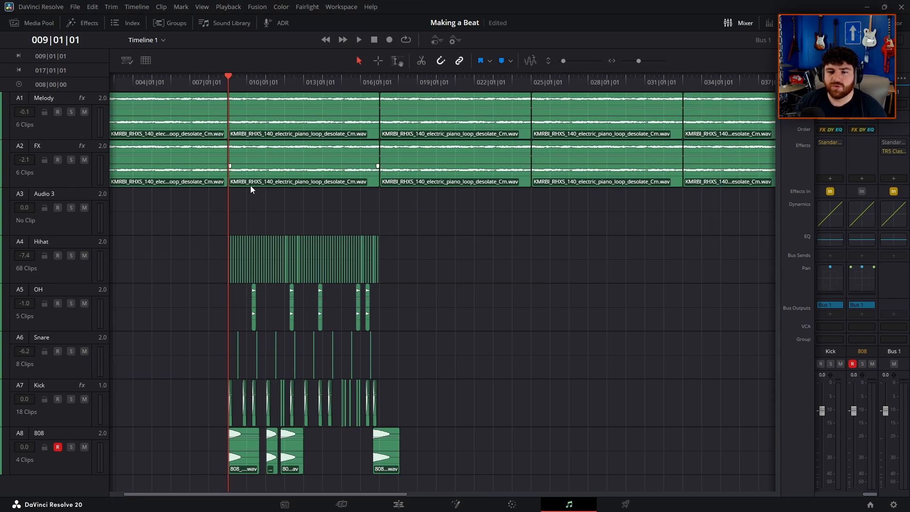
# Shorten the end of the first 808 clip at bar 9 and play back from bar 11.
pyautogui.scroll(2, 209, 186)
pyautogui.scroll(4, 513, 216)
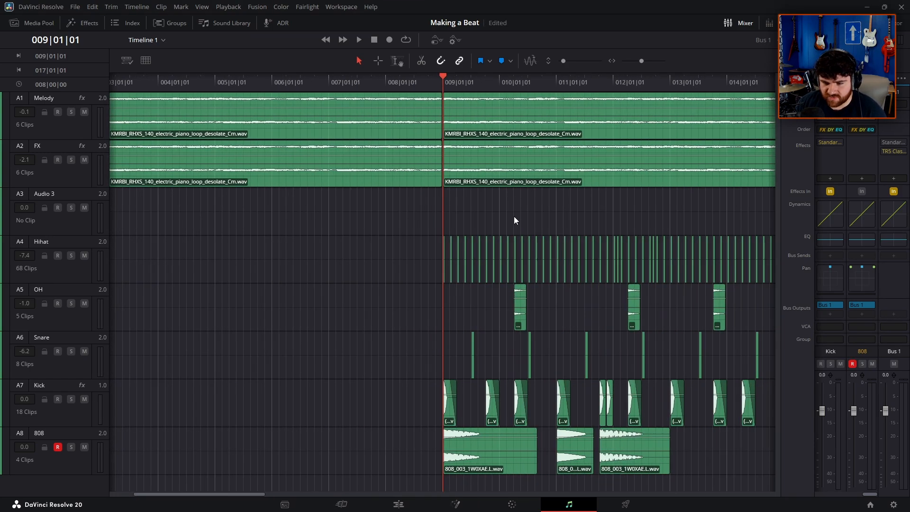
pyautogui.press('space')
pyautogui.moveTo(536, 445); pyautogui.dragTo(501, 443)
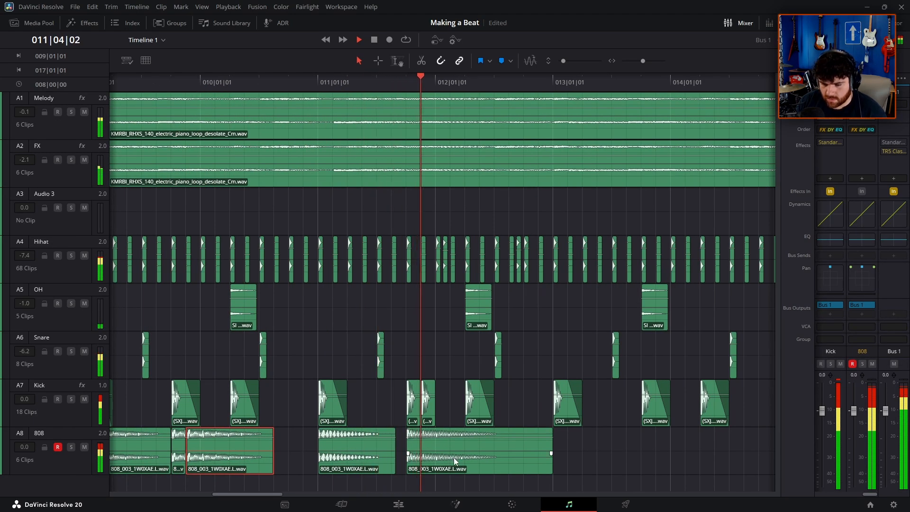
pyautogui.click(325, 80)
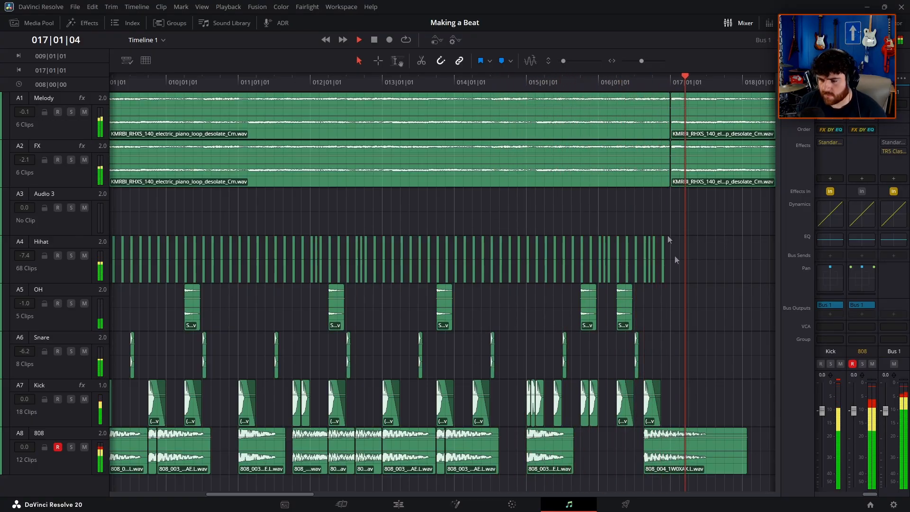
# Split the last 808 clip at bar 17 and delete the part after it.
pyautogui.click(704, 454)
pyautogui.hotkey('ctrl', '\\')
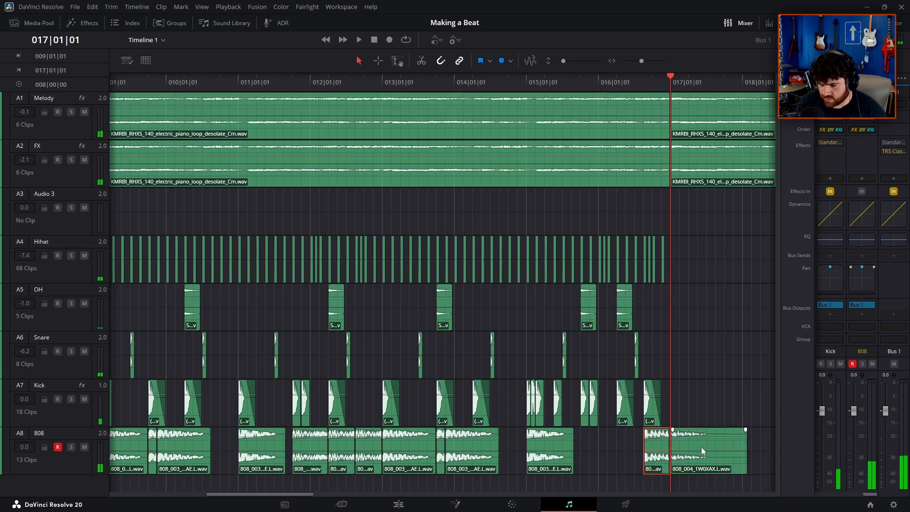
pyautogui.press('Delete')
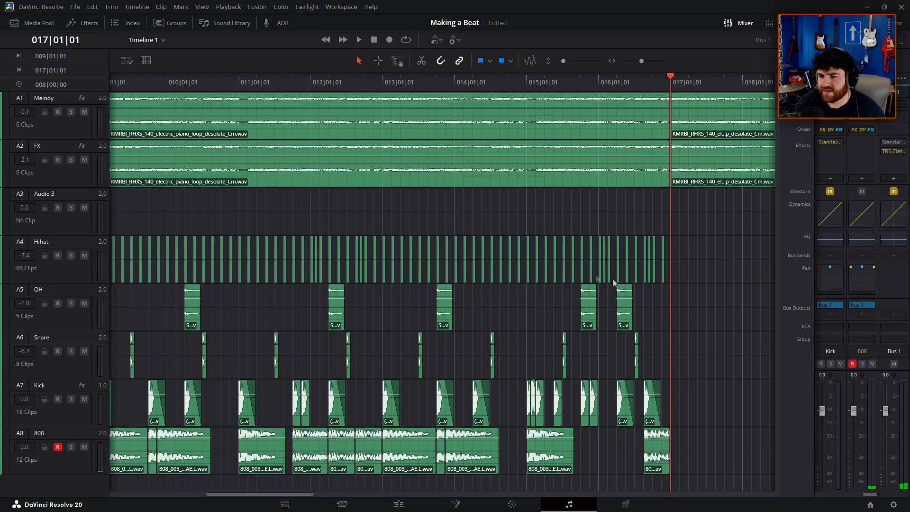
# Play from bar 13 and duplicate the 808 clip near the end of bar 15 to fill the gap before the next 808 clip.
pyautogui.click(373, 82)
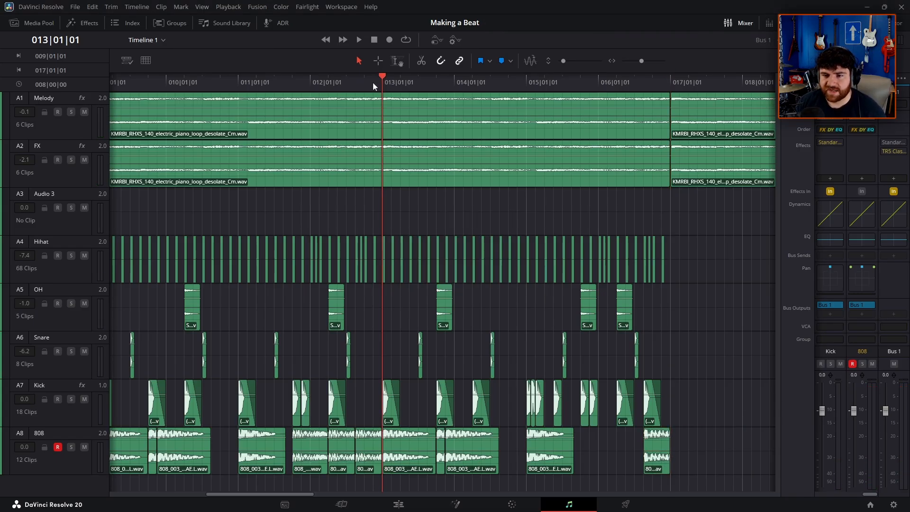
pyautogui.scroll(4, 600, 407)
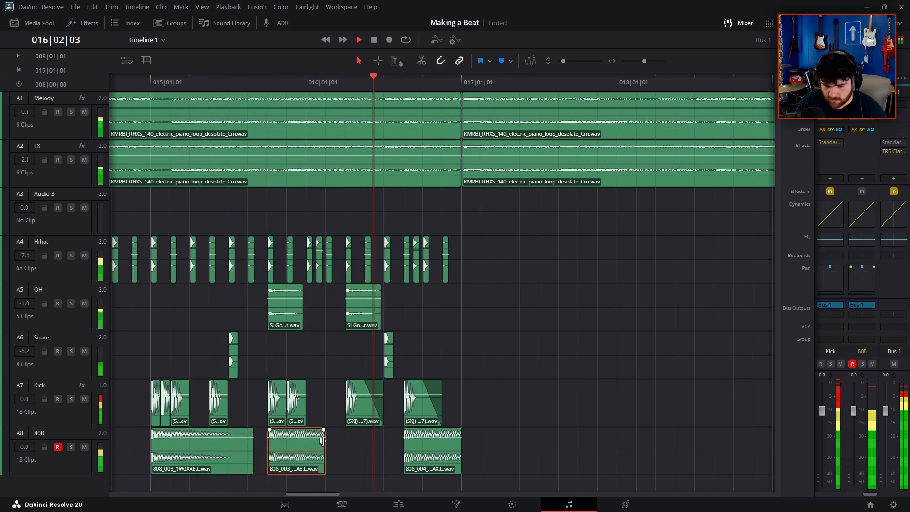
pyautogui.press('space')
pyautogui.moveTo(283, 442); pyautogui.dragTo(340, 446)
pyautogui.press('space')
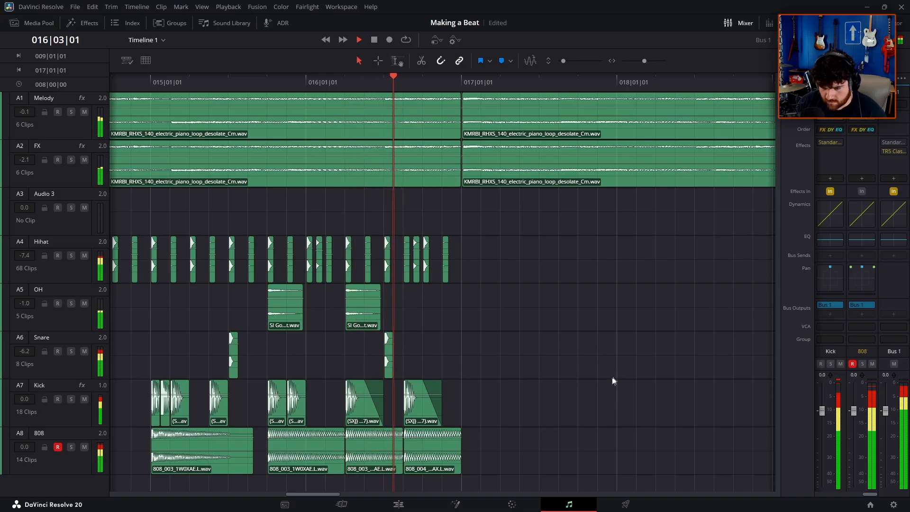
# Play back the arrangement around bar 17.
pyautogui.scroll(-3, 531, 409)
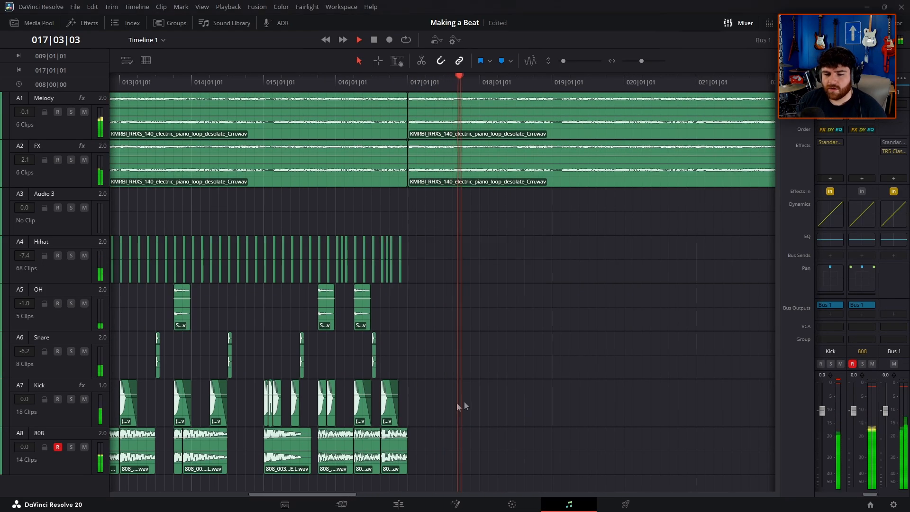
pyautogui.press('space')
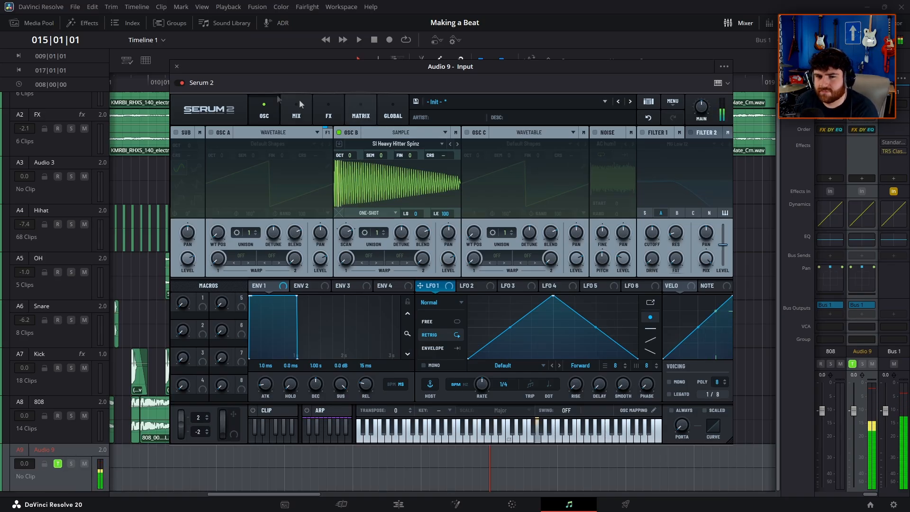
# Close the Serum 2 window, record-arm the Audio 9 track and record an 808 take near bar 17.
pyautogui.click(176, 67)
pyautogui.press('space')
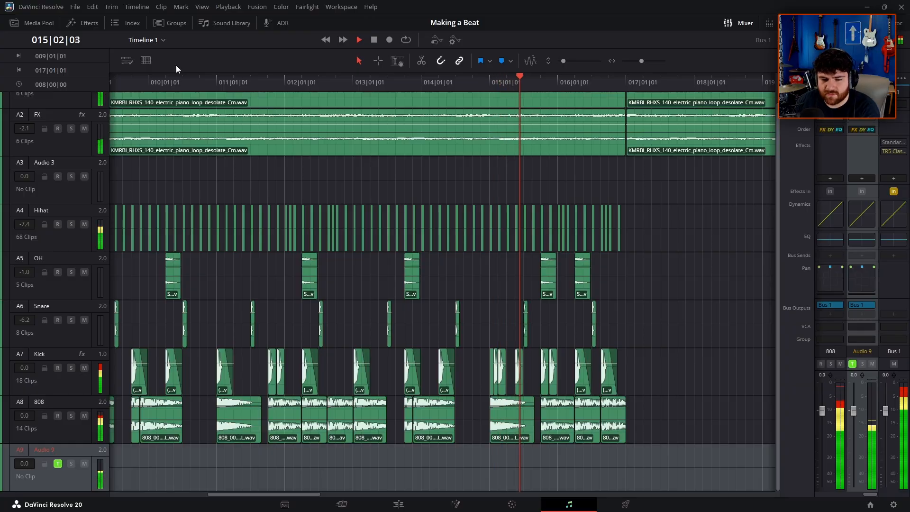
pyautogui.press('space')
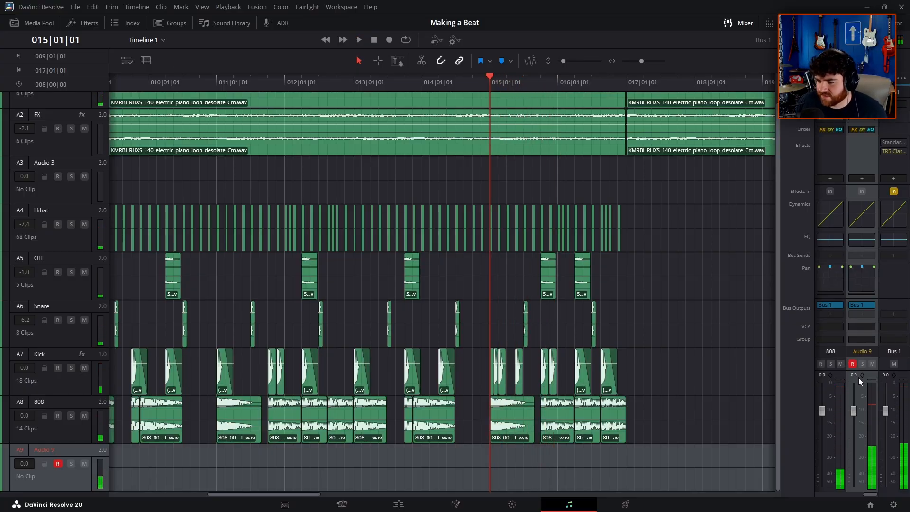
pyautogui.click(853, 365)
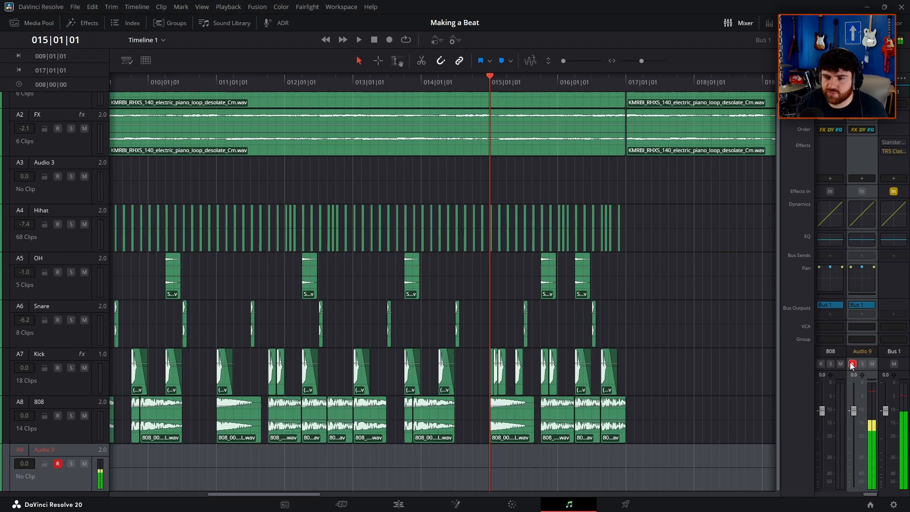
pyautogui.click(662, 113)
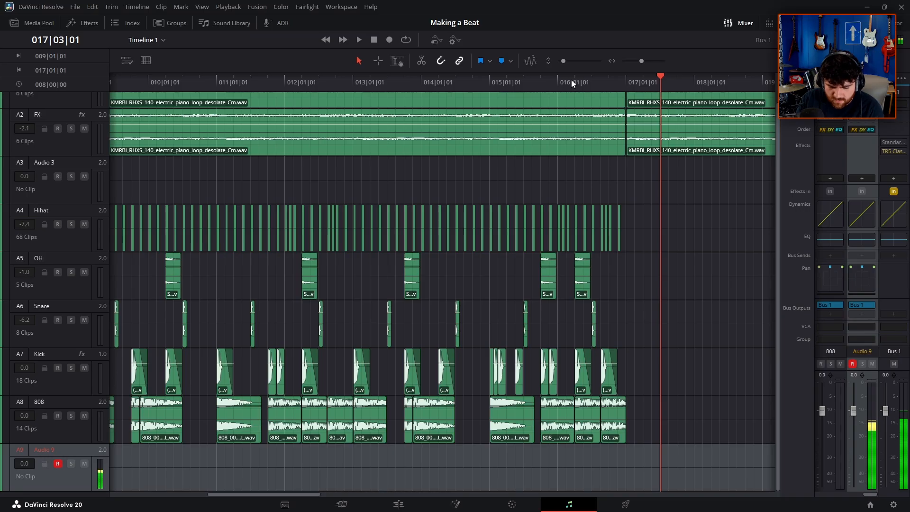
pyautogui.click(387, 41)
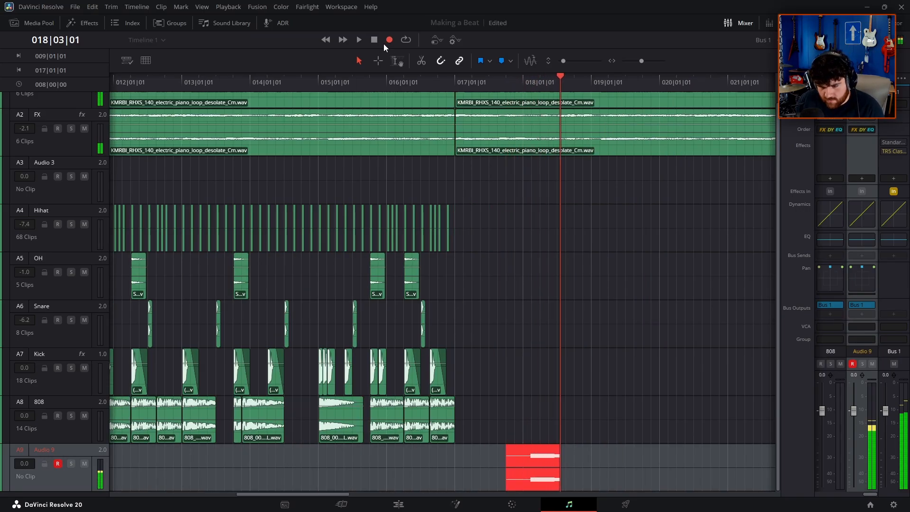
pyautogui.press('space')
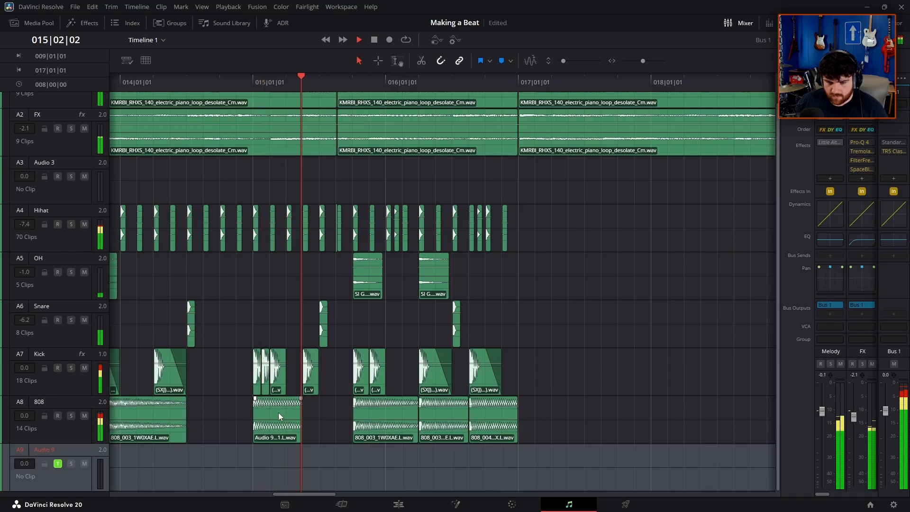
# Slide the 808 clip near bar 16 earlier so it directly follows the recorded Audio 9 clip.
pyautogui.press('space')
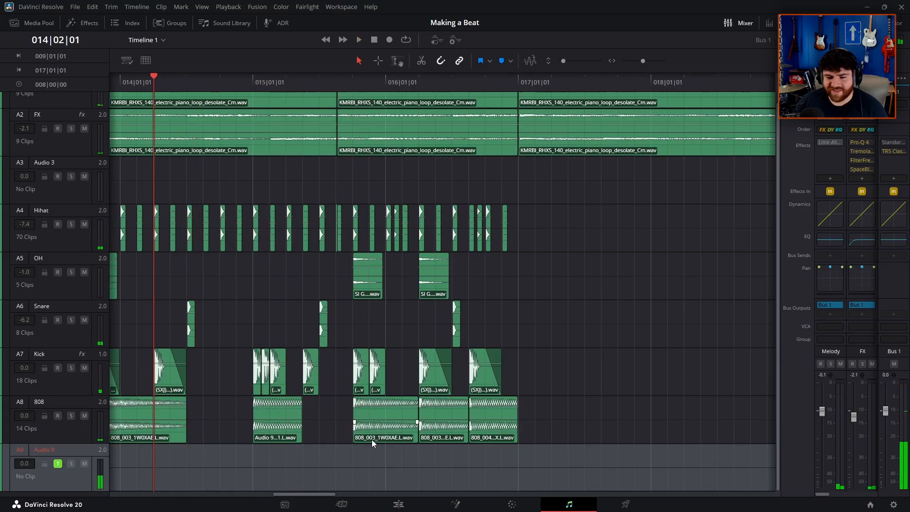
pyautogui.moveTo(372, 424); pyautogui.dragTo(323, 419)
pyautogui.press('space')
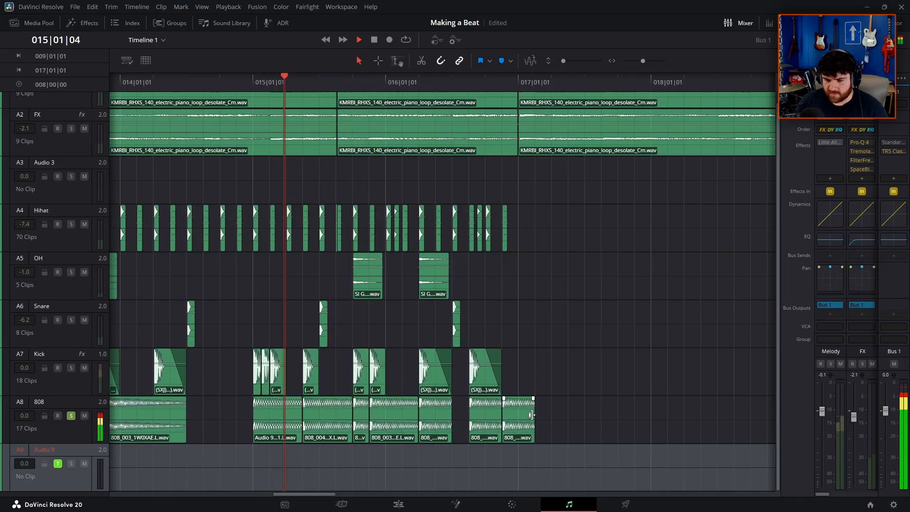
# Trim and shift the 808 clips between bars 16 and 17 to close the gaps, then play back.
pyautogui.moveTo(532, 415); pyautogui.dragTo(515, 415)
pyautogui.moveTo(450, 413); pyautogui.dragTo(470, 413)
pyautogui.press('space')
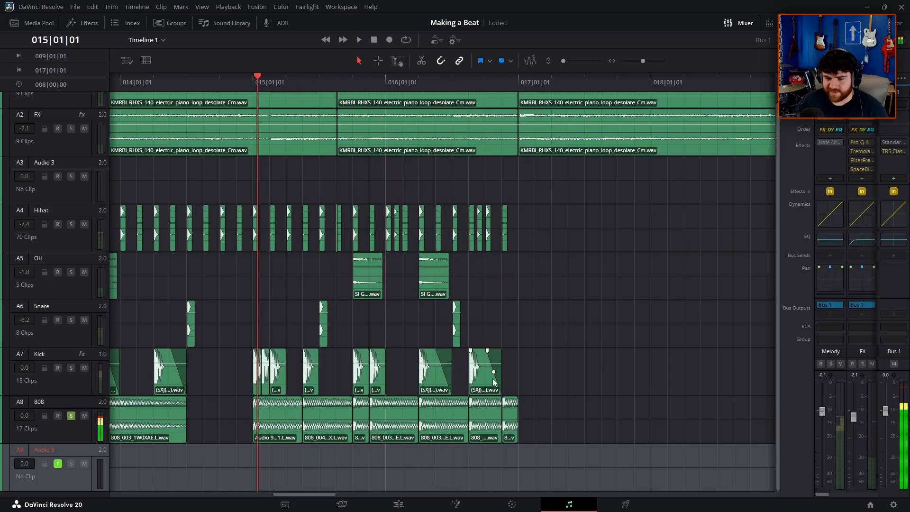
# Unsolo the 808 track and play back the section from bar 14.
pyautogui.click(71, 424)
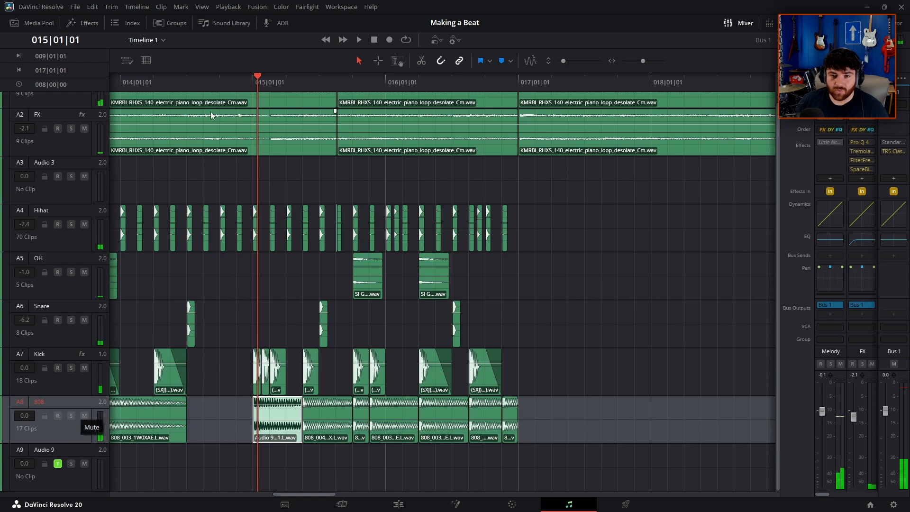
pyautogui.click(169, 78)
pyautogui.press('space')
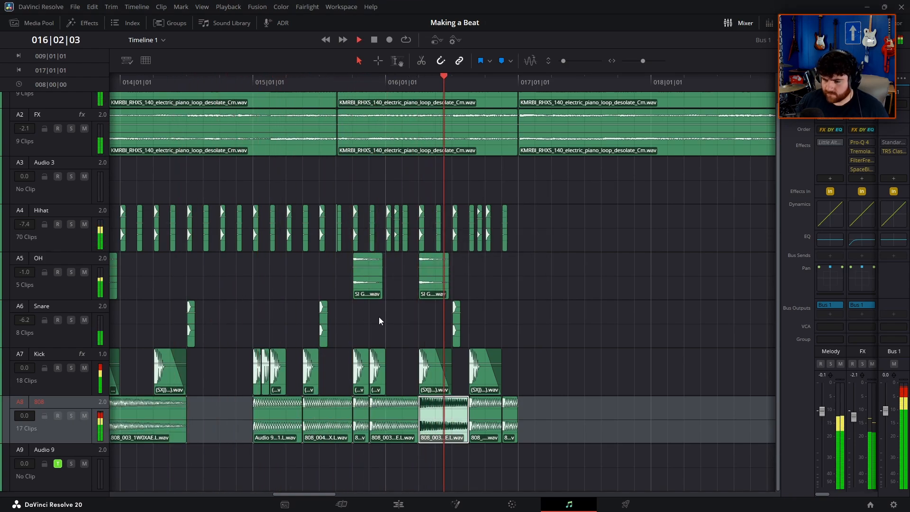
pyautogui.press('space')
# Delete the short 808 clip before bar 17 and extend the preceding 808 clip to bar 17.
pyautogui.click(236, 77)
pyautogui.press('space')
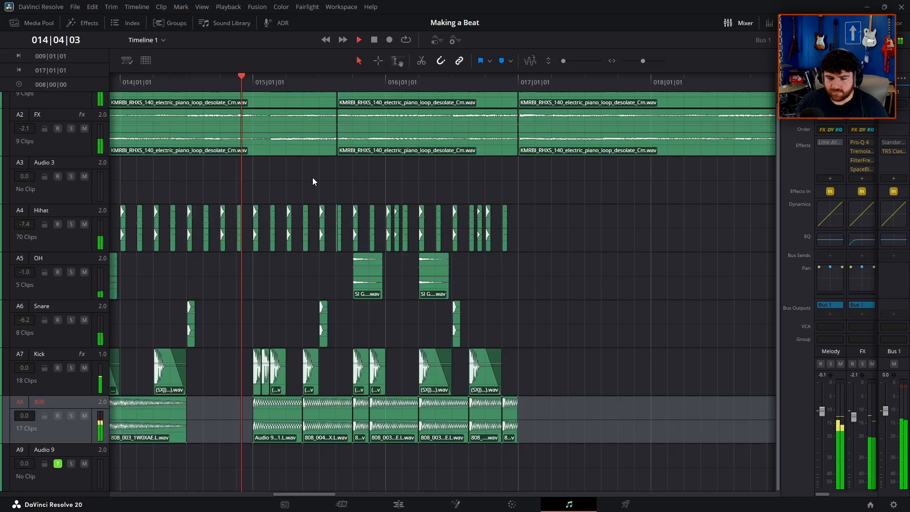
pyautogui.click(508, 412)
pyautogui.press('BackSpace')
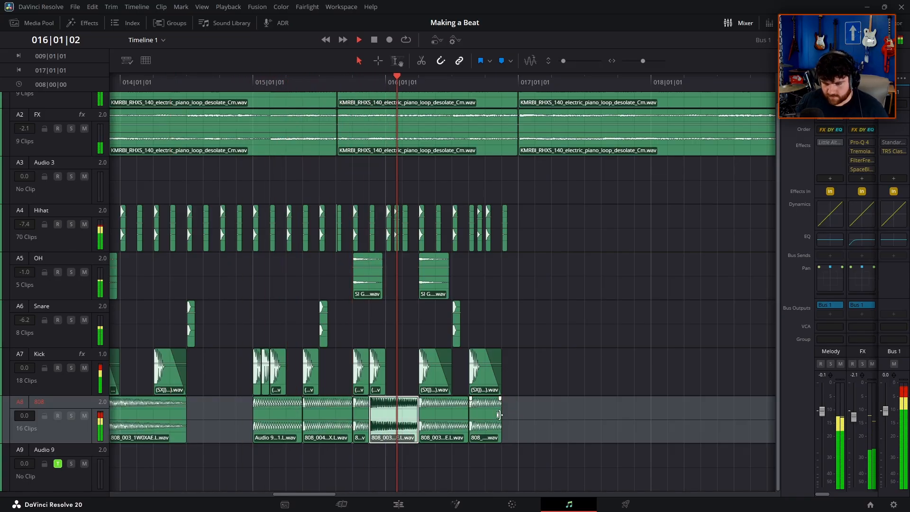
pyautogui.moveTo(498, 414); pyautogui.dragTo(518, 414)
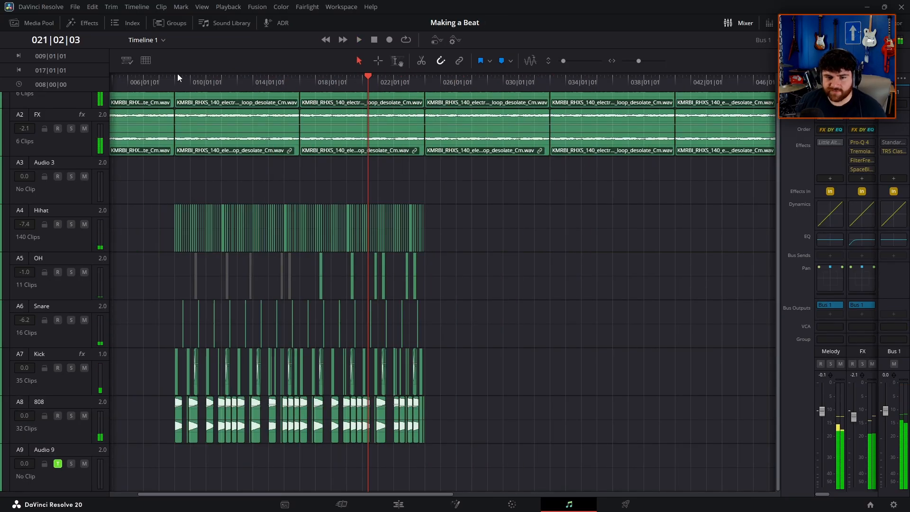
# Place the playhead at bar 9.
pyautogui.moveTo(177, 75); pyautogui.dragTo(174, 76)
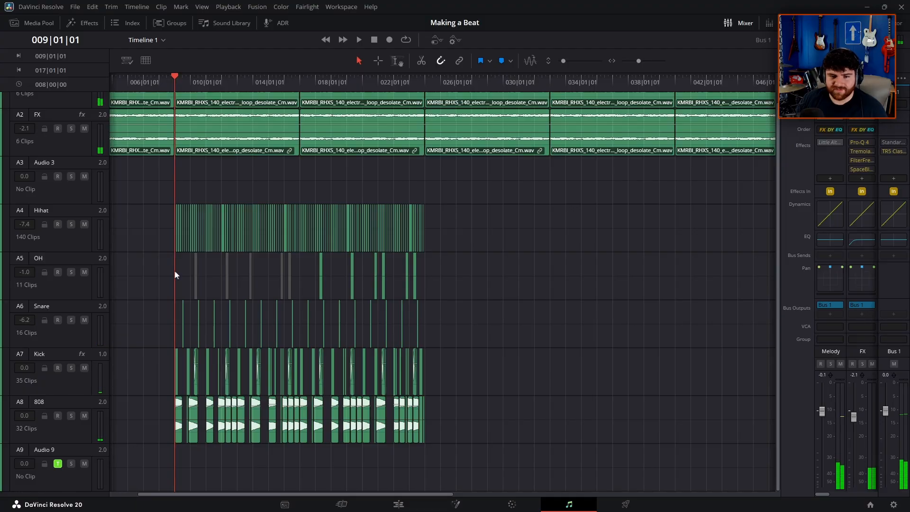
pyautogui.scroll(8, 356, 250)
pyautogui.scroll(4, 365, 248)
pyautogui.scroll(-3, 448, 242)
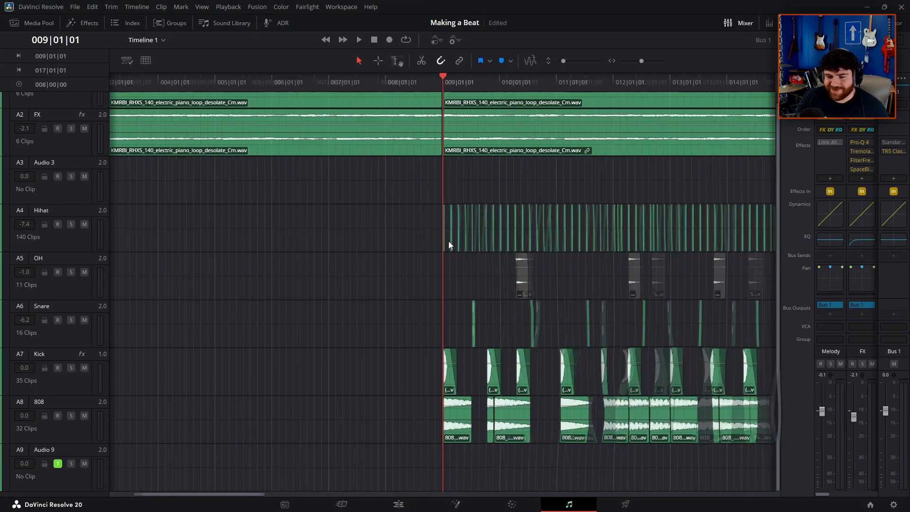
pyautogui.scroll(-3, 448, 245)
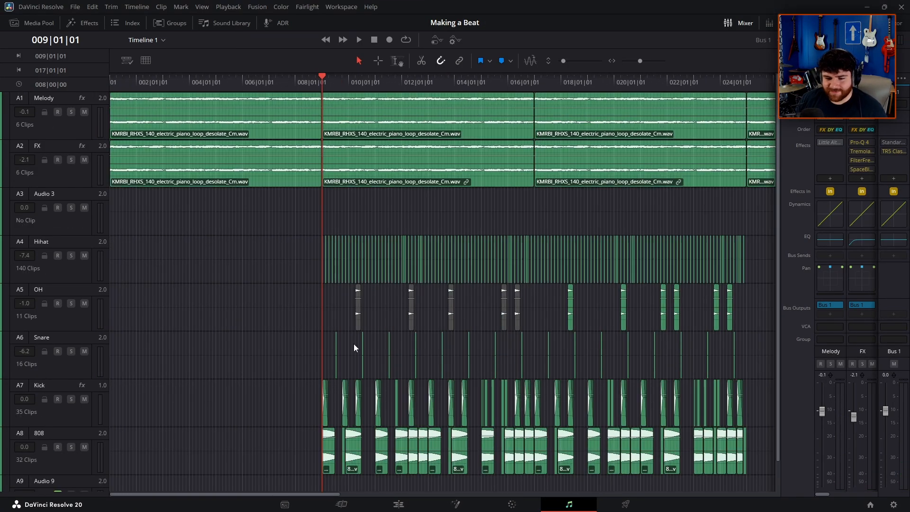
pyautogui.scroll(10, 355, 337)
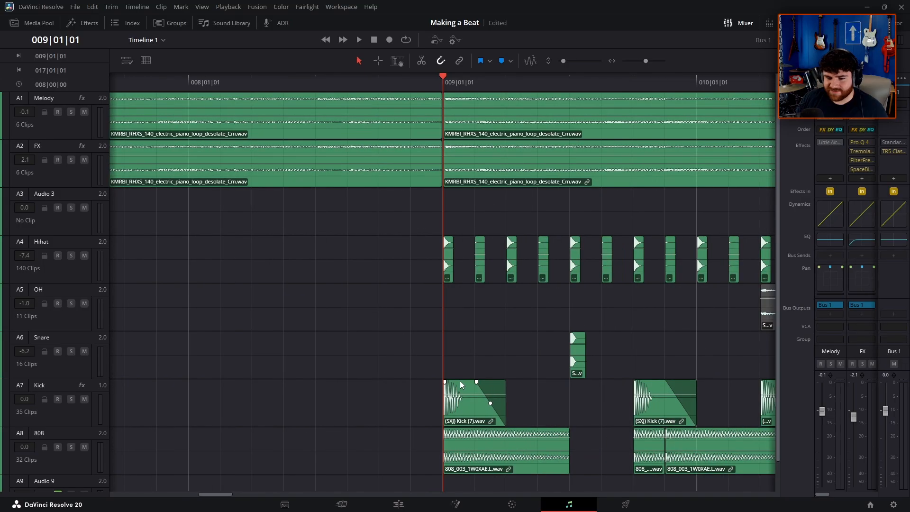
pyautogui.scroll(-5, 436, 371)
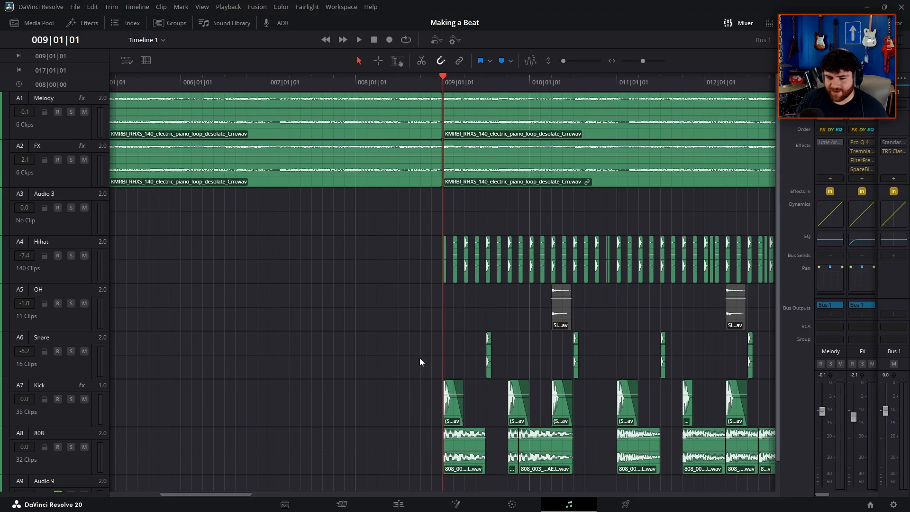
pyautogui.scroll(-3, 419, 357)
pyautogui.scroll(-1, 370, 301)
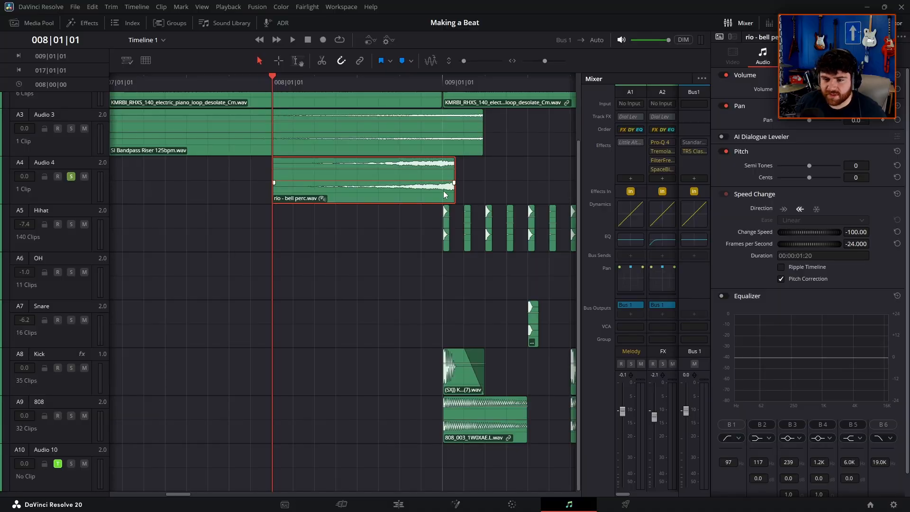
# Enable Elastic Wave on the reversed bell perc clip and stretch its end so it finishes exactly at bar 9.
pyautogui.rightClick(454, 171)
pyautogui.click(447, 186)
pyautogui.hotkey('ctrl', 'r')
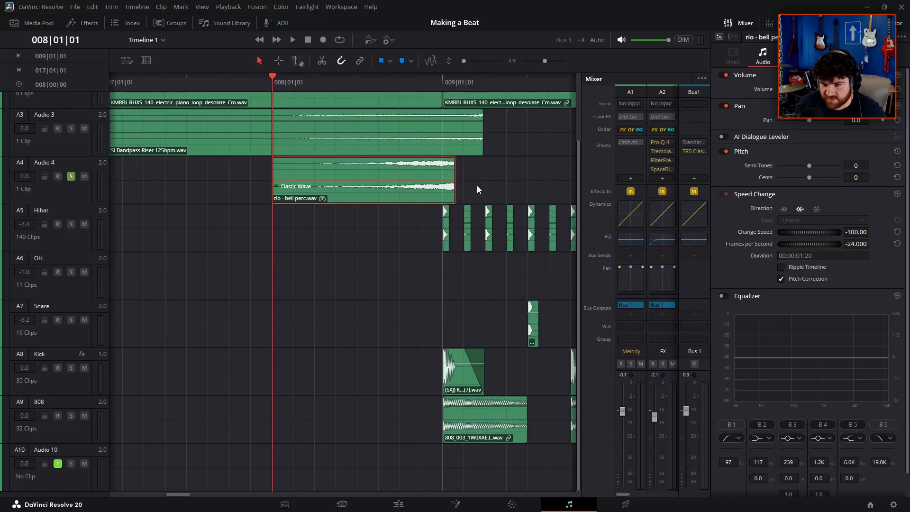
pyautogui.scroll(1, 478, 184)
pyautogui.hscroll(4, 478, 182)
pyautogui.moveTo(386, 171); pyautogui.dragTo(369, 171)
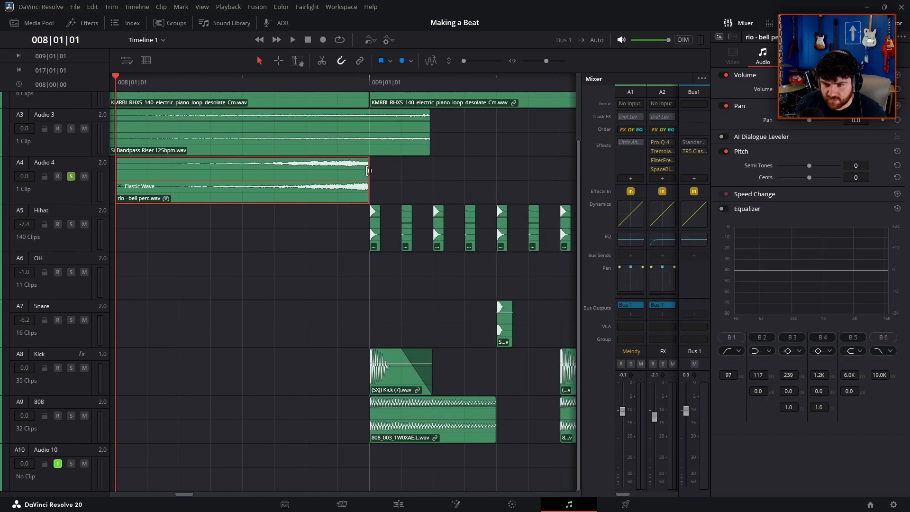
# Play back the bell perc clip leading into bar 9.
pyautogui.hscroll(-6, 385, 181)
pyautogui.hscroll(1, 399, 178)
pyautogui.press('space')
pyautogui.hscroll(4, 400, 178)
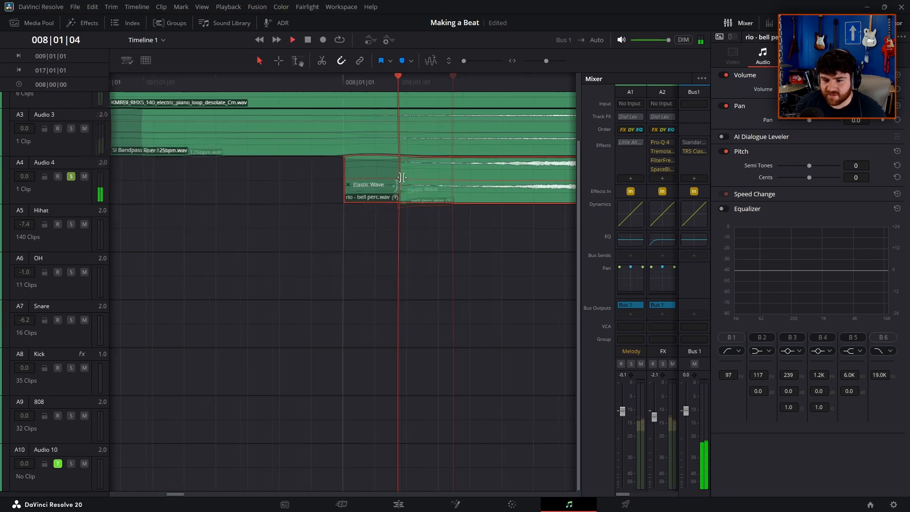
pyautogui.press('space')
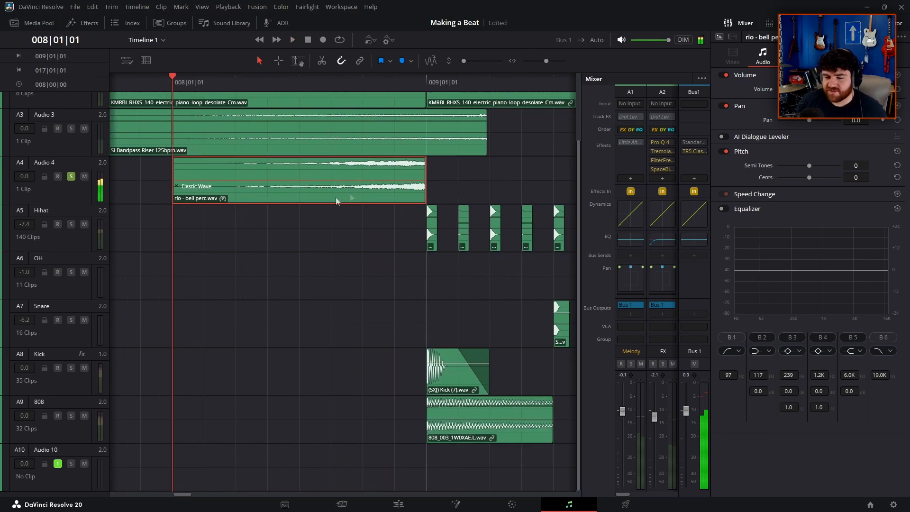
# Set the bell perc clip's Elastic Wave mode to General Purpose.
pyautogui.click(424, 172)
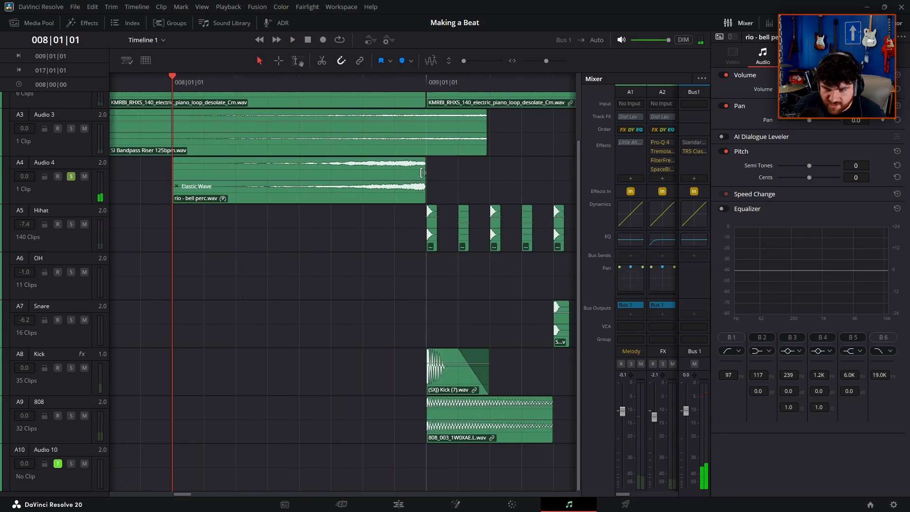
pyautogui.click(243, 196)
pyautogui.rightClick(250, 191)
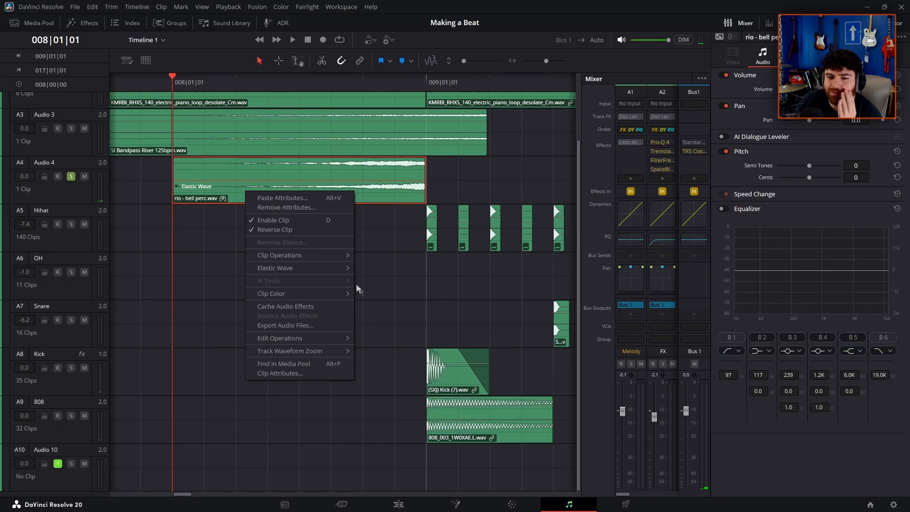
pyautogui.moveTo(313, 267)
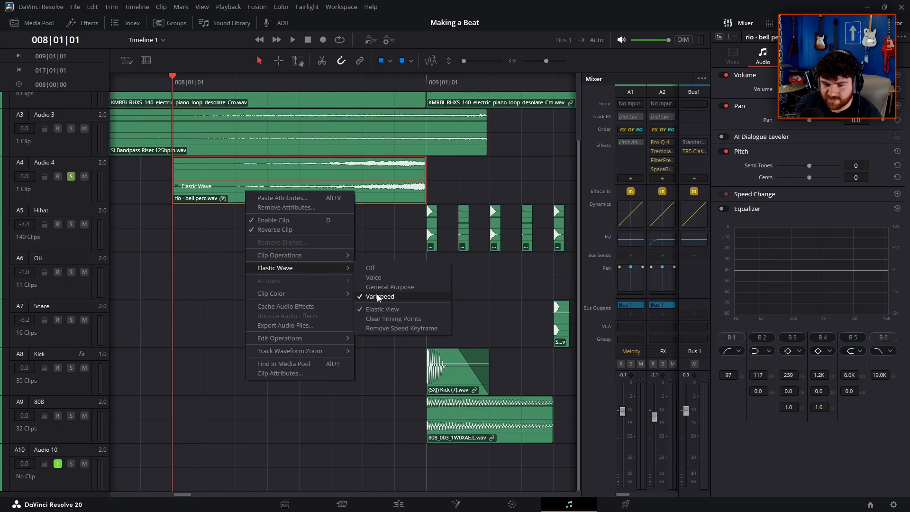
pyautogui.rightClick(424, 178)
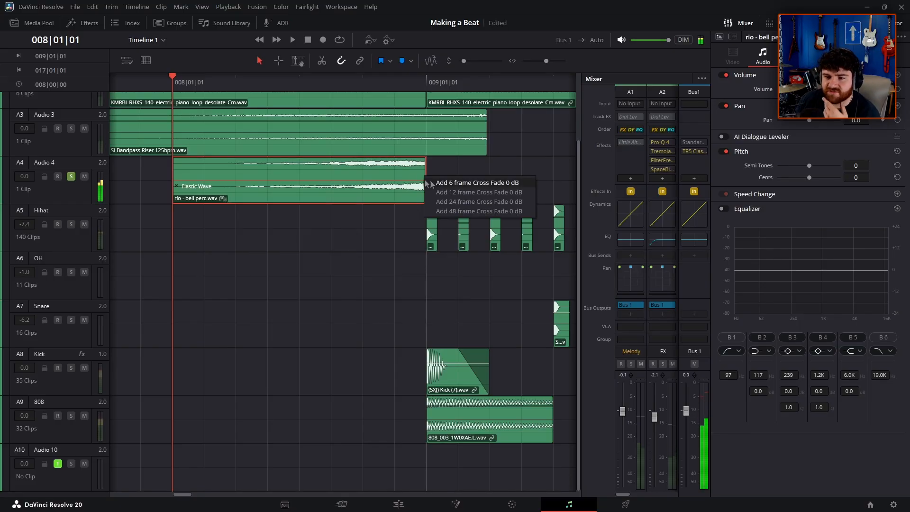
pyautogui.rightClick(399, 171)
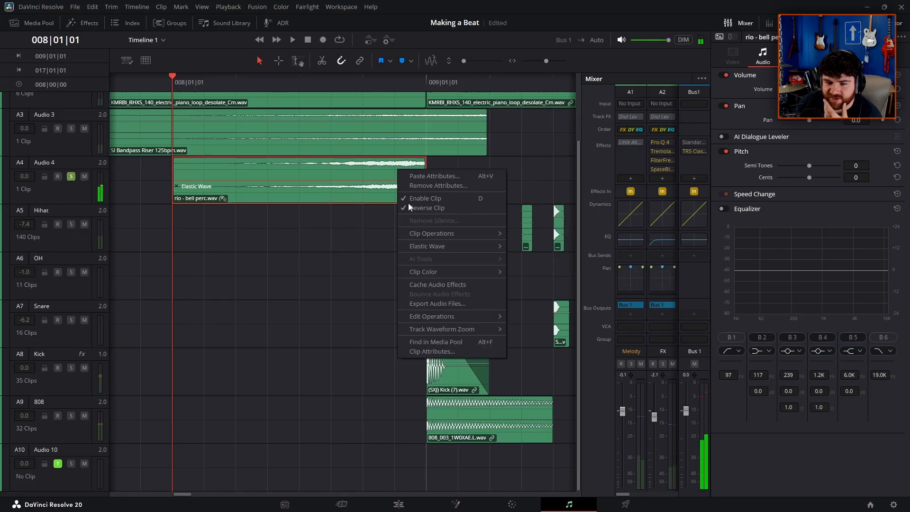
pyautogui.moveTo(429, 246)
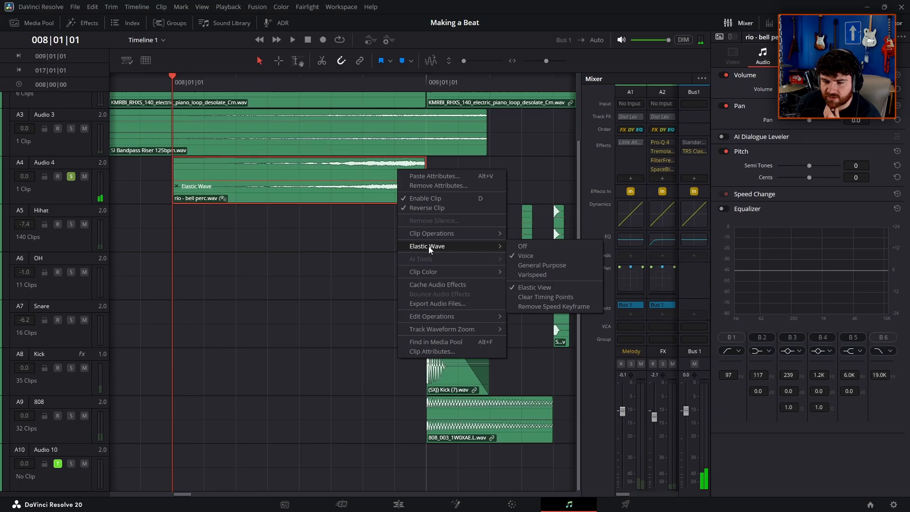
pyautogui.click(543, 265)
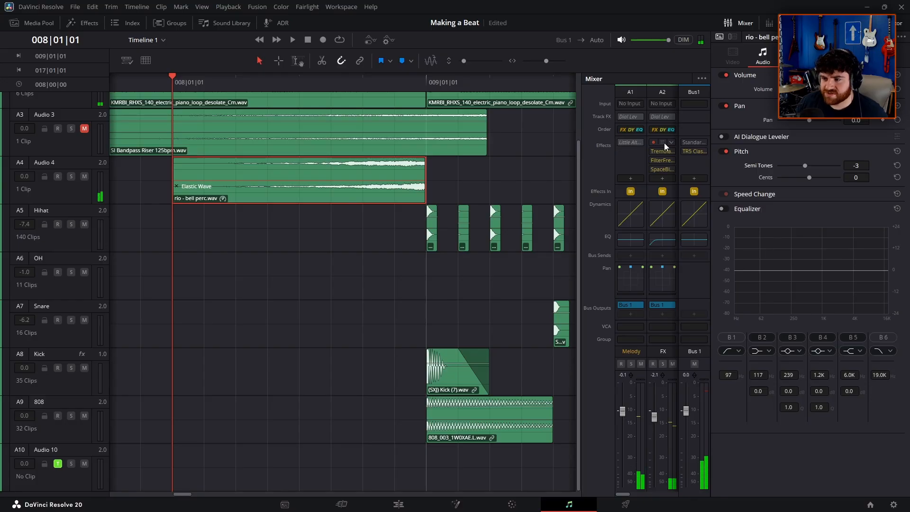
# Save the project and play back the section around bar 8.
pyautogui.hotkey('ctrl', 's')
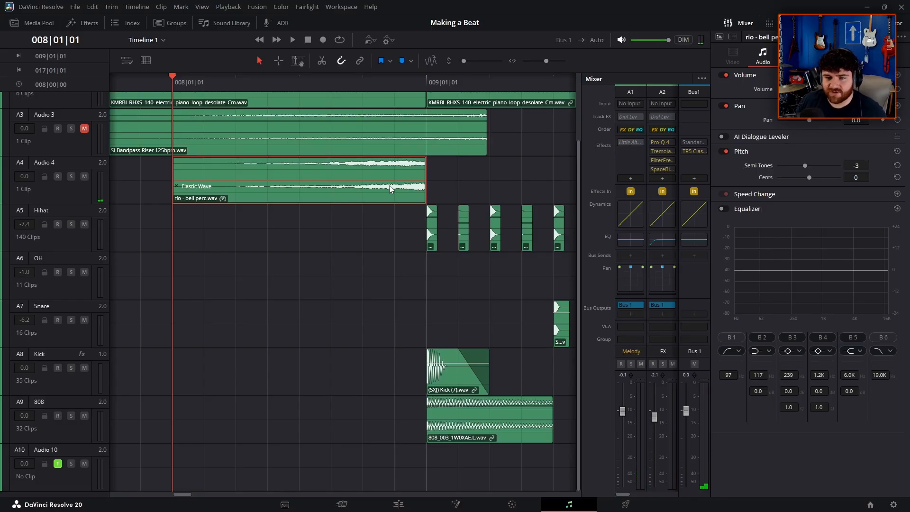
pyautogui.press('space')
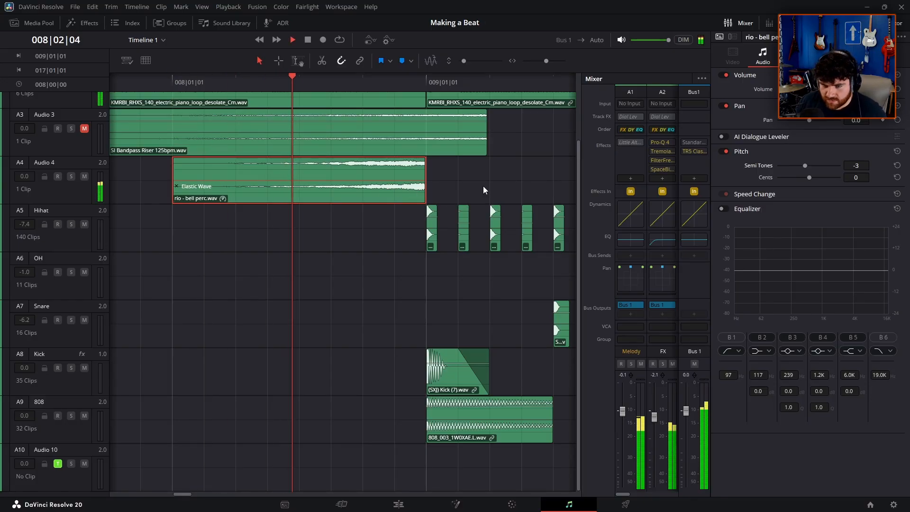
pyautogui.press('space')
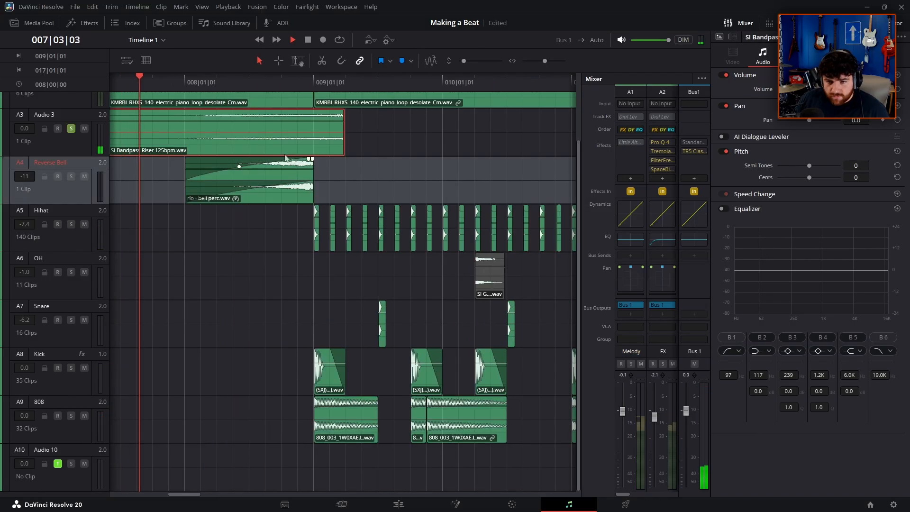
pyautogui.press('space')
# Set the bandpass riser clip's Elastic Wave mode to General Purpose.
pyautogui.hscroll(5, 343, 154)
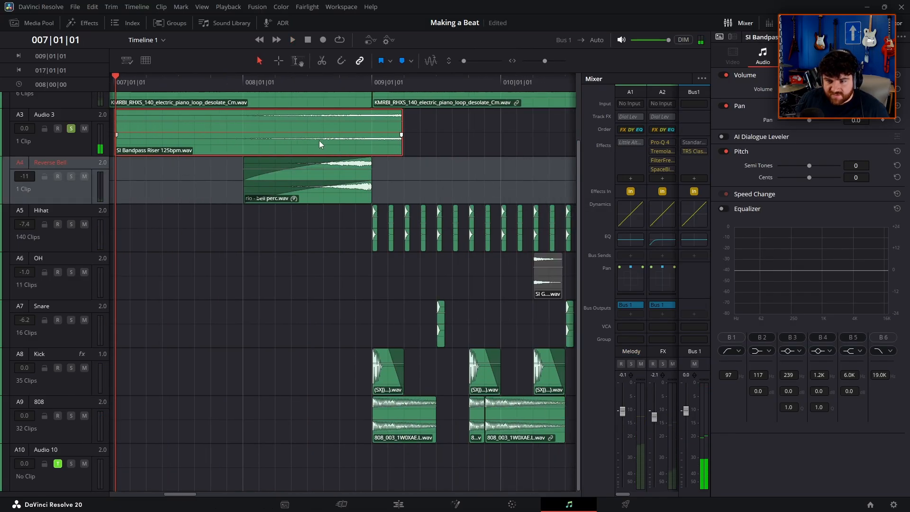
pyautogui.rightClick(320, 141)
pyautogui.moveTo(368, 217)
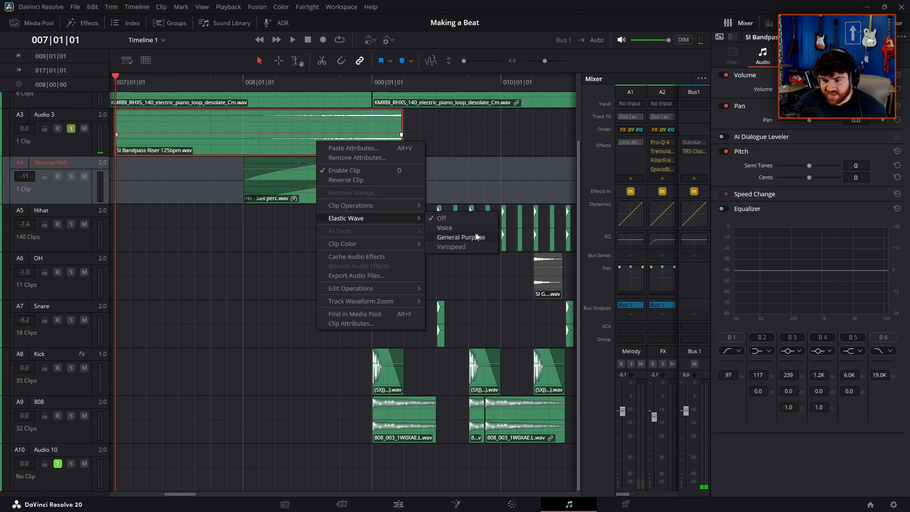
pyautogui.click(472, 237)
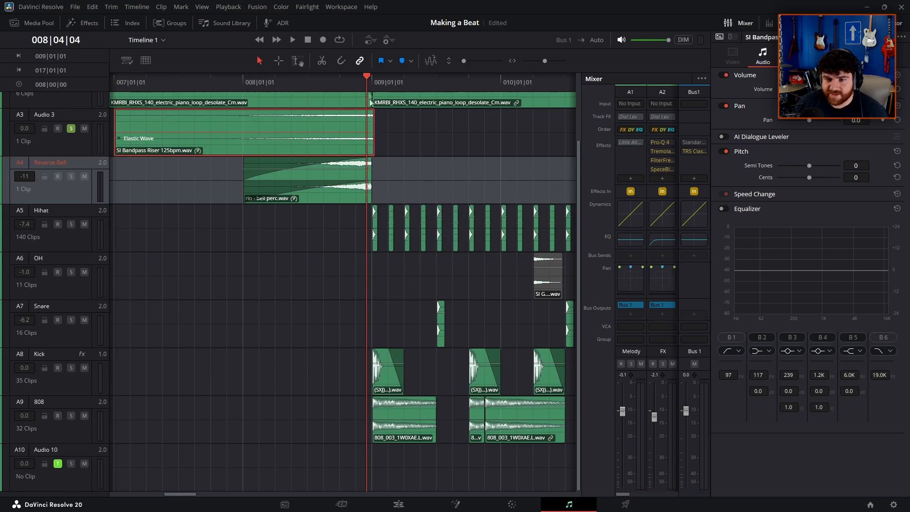
# Lower a point on the riser clip's volume curve slightly.
pyautogui.scroll(5, 374, 119)
pyautogui.click(143, 61)
pyautogui.click(132, 61)
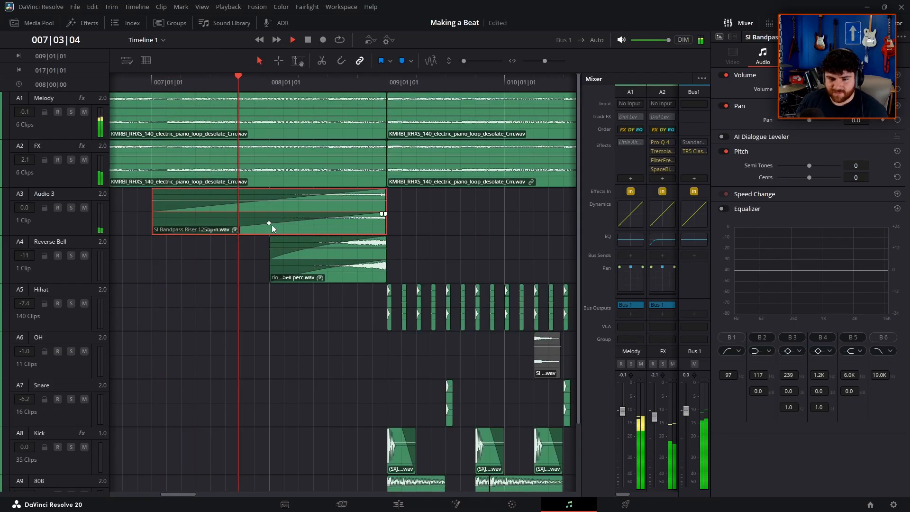
pyautogui.moveTo(269, 224); pyautogui.dragTo(269, 230)
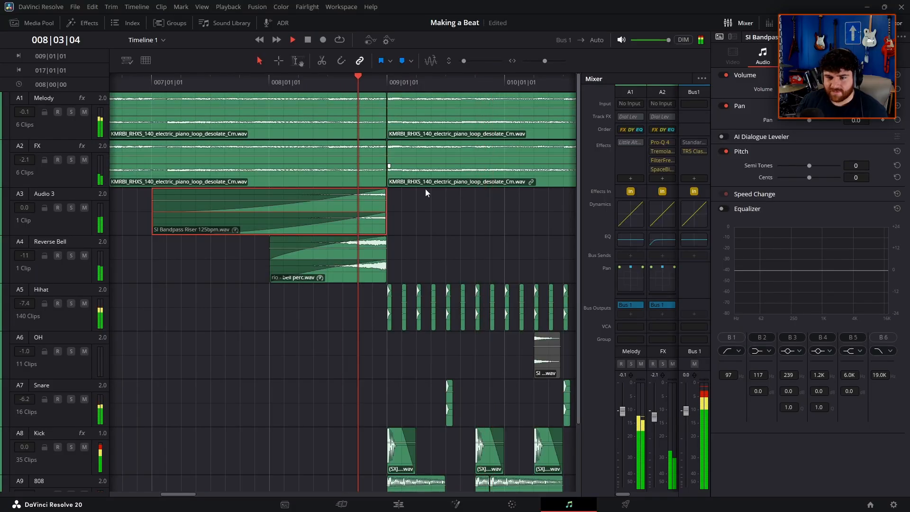
# Play back the riser and reverse bell transition into bar 9.
pyautogui.scroll(5, 426, 193)
pyautogui.press('space')
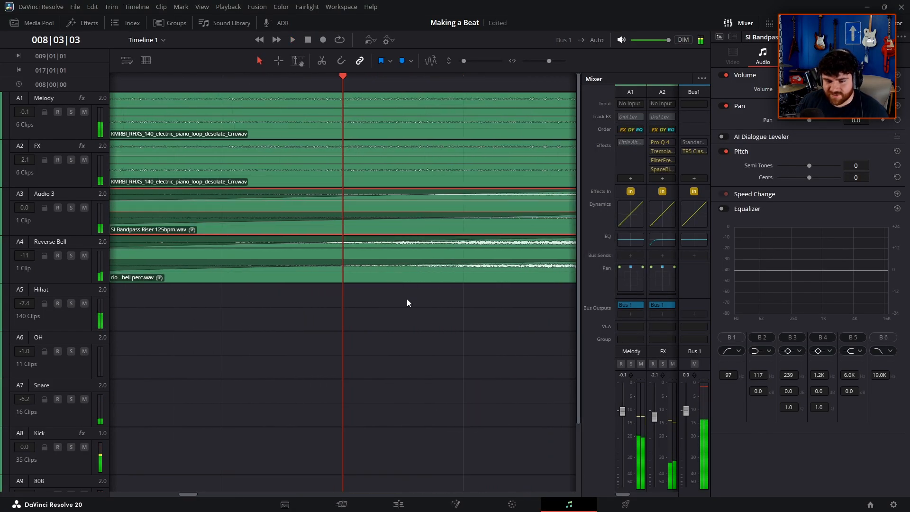
pyautogui.scroll(-6, 395, 275)
pyautogui.press('space')
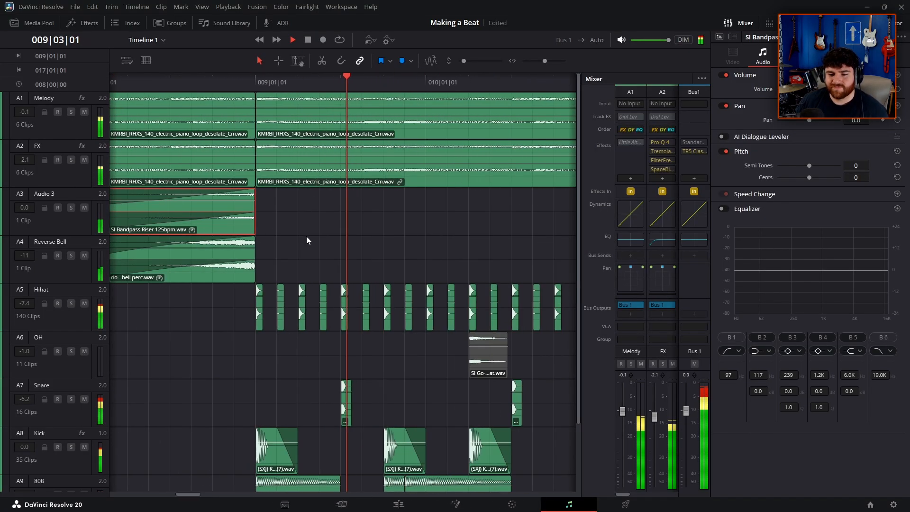
pyautogui.scroll(-8, 314, 235)
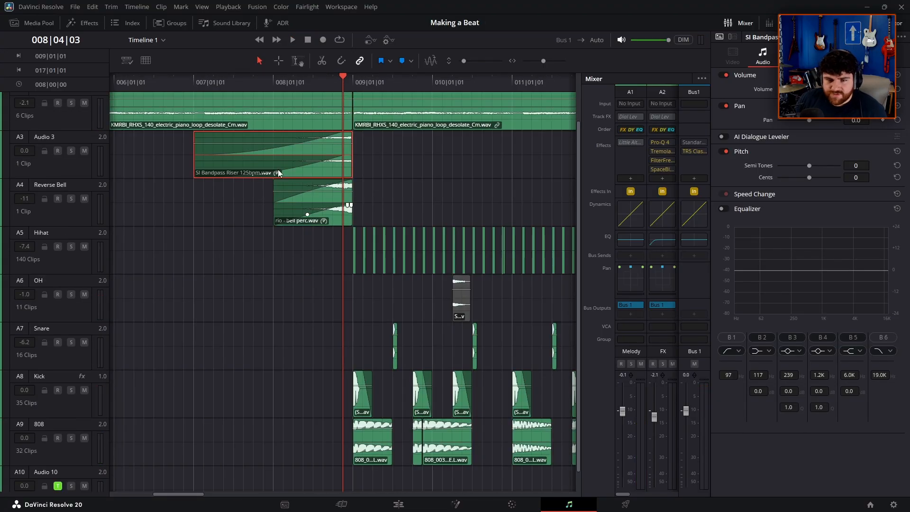
# Rename track A3 as Riser and adjust the settings of its Reverb plug-in.
pyautogui.doubleClick(45, 136)
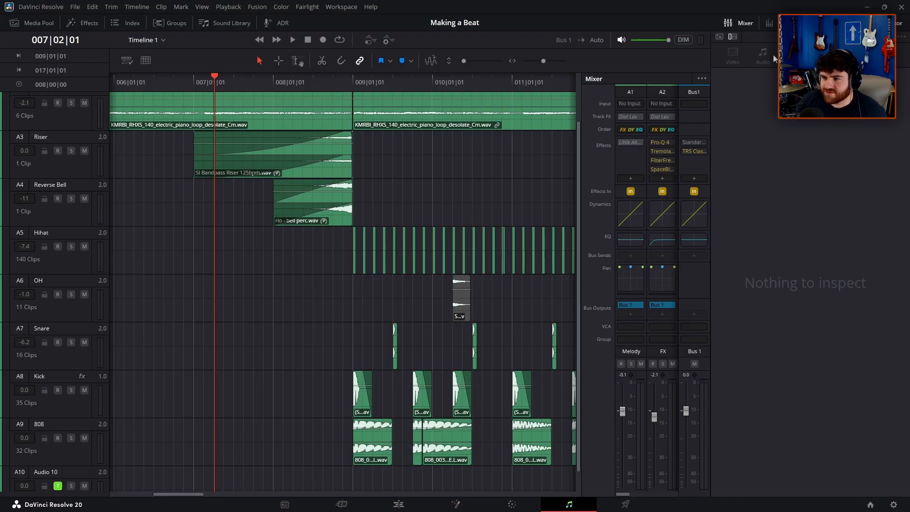
pyautogui.click(888, 23)
pyautogui.moveTo(823, 493)
pyautogui.mouseDown()
pyautogui.moveTo(864, 493)
pyautogui.moveTo(801, 489)
pyautogui.moveTo(835, 494)
pyautogui.mouseUp()
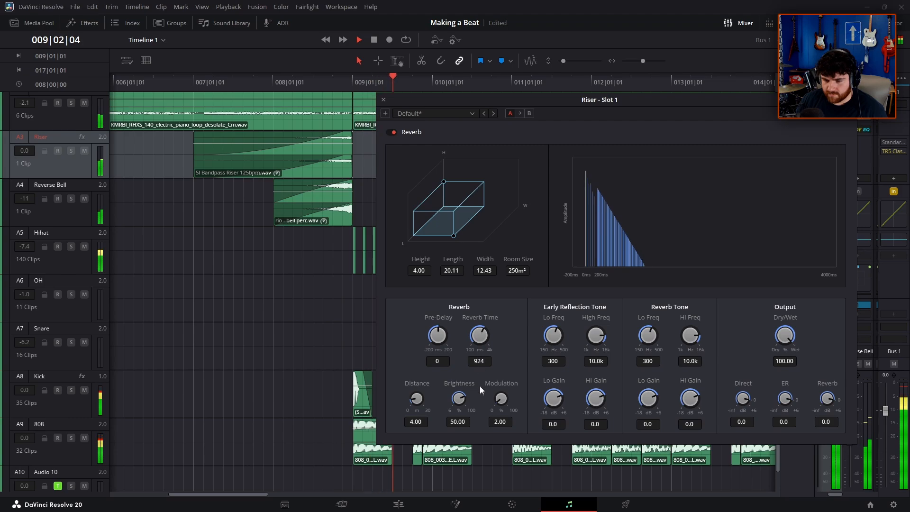
pyautogui.moveTo(480, 386); pyautogui.dragTo(411, 422)
# Play back the riser section starting from around bar 7.
pyautogui.press('space')
pyautogui.press('space')
pyautogui.click(291, 79)
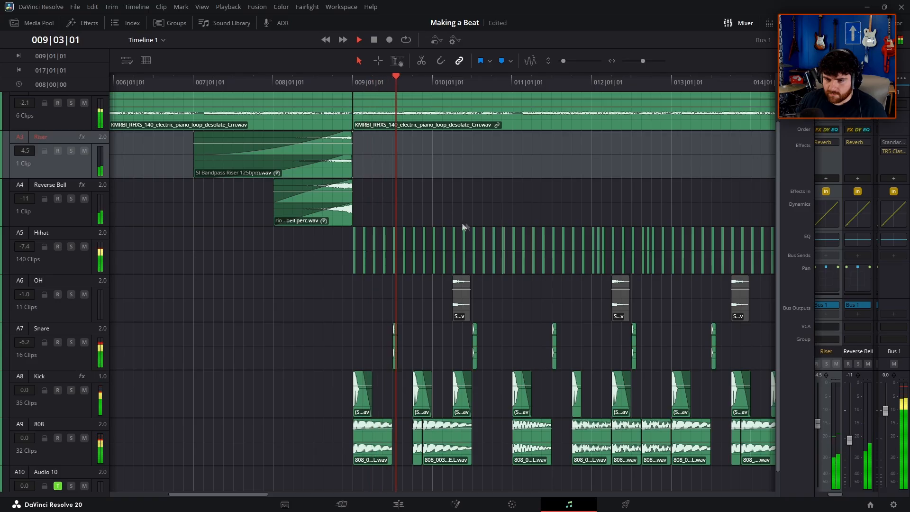
pyautogui.click(230, 156)
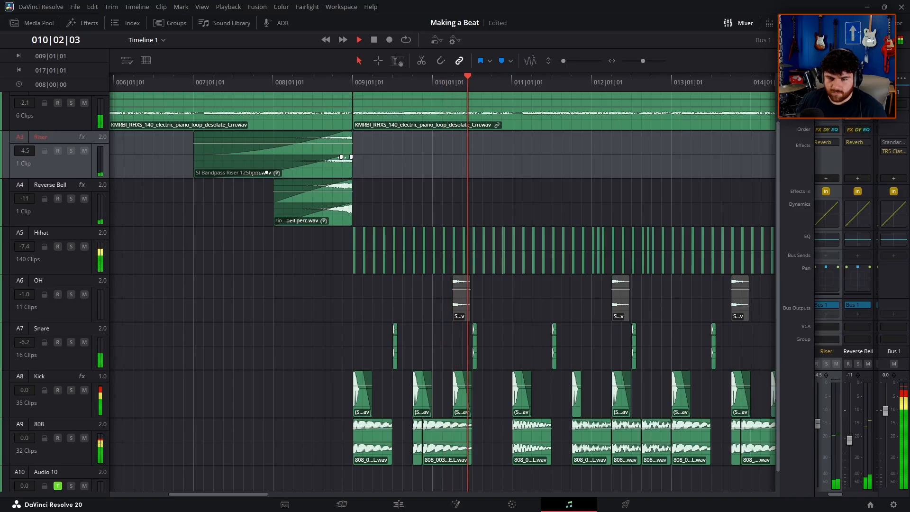
pyautogui.click(219, 84)
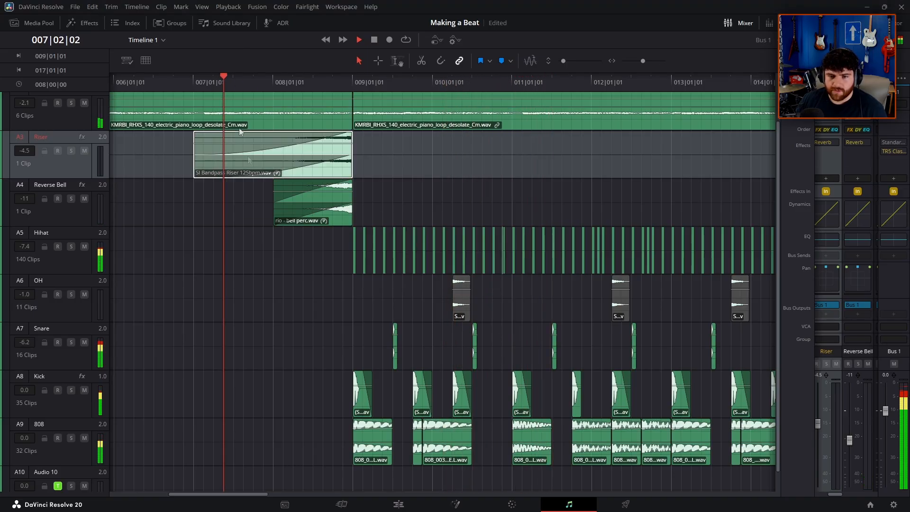
# Add a new stereo audio track to the timeline.
pyautogui.hscroll(-7, 289, 265)
pyautogui.scroll(-5, 325, 273)
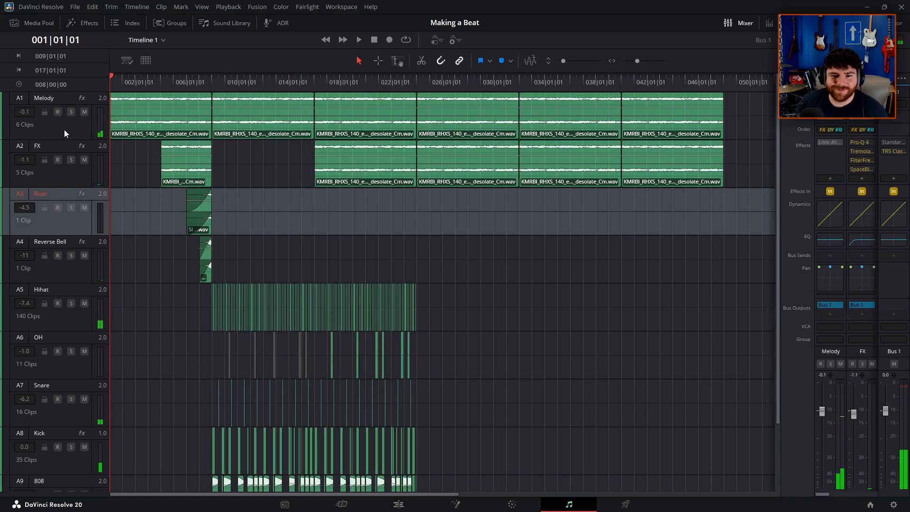
pyautogui.rightClick(64, 130)
pyautogui.moveTo(112, 136)
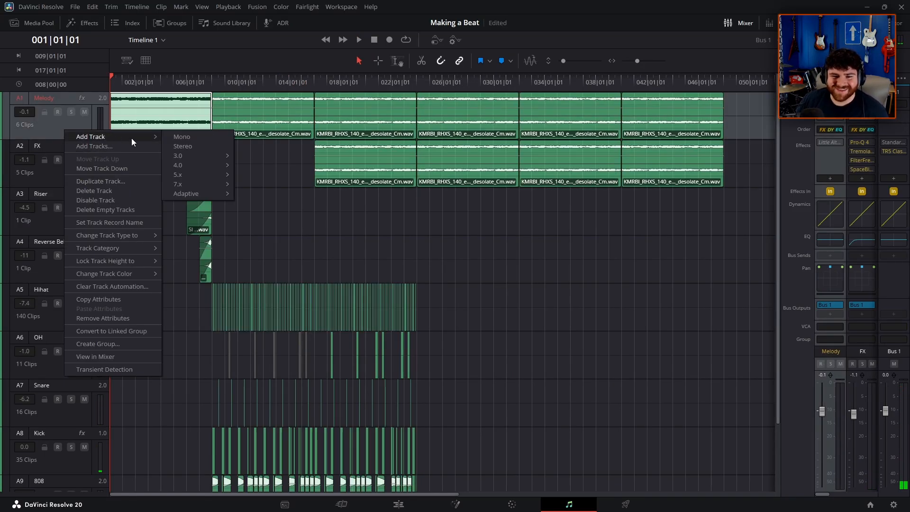
pyautogui.click(180, 146)
# Switch to FL Studio and open the settings of the 2025 SI Tag 172bpm #2 audio clip.
pyautogui.doubleClick(57, 97)
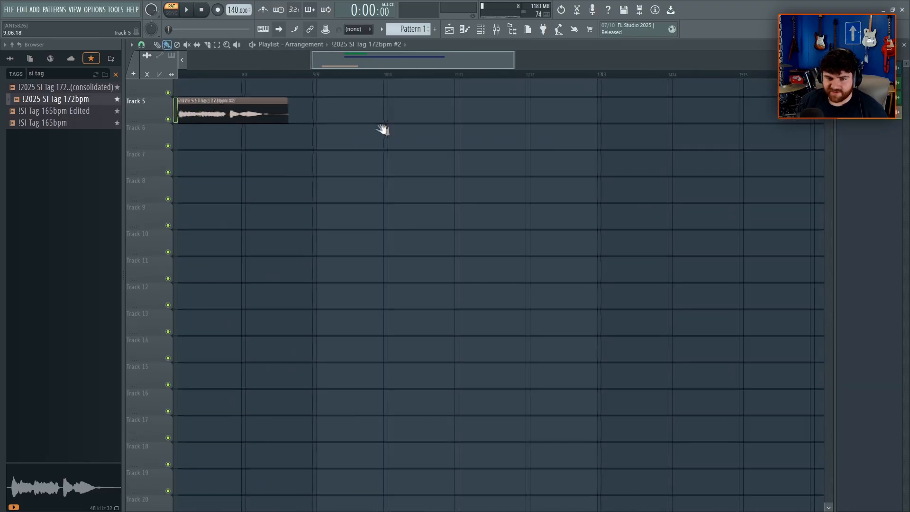
pyautogui.doubleClick(305, 124)
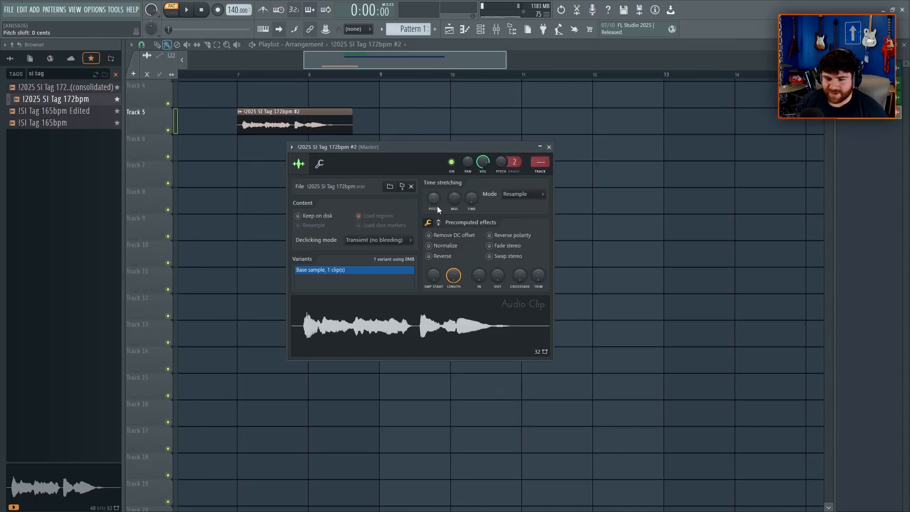
# Return to Resolve and place the playhead at the start of bar 9 on the timeline.
pyautogui.moveTo(487, 150); pyautogui.dragTo(498, 207)
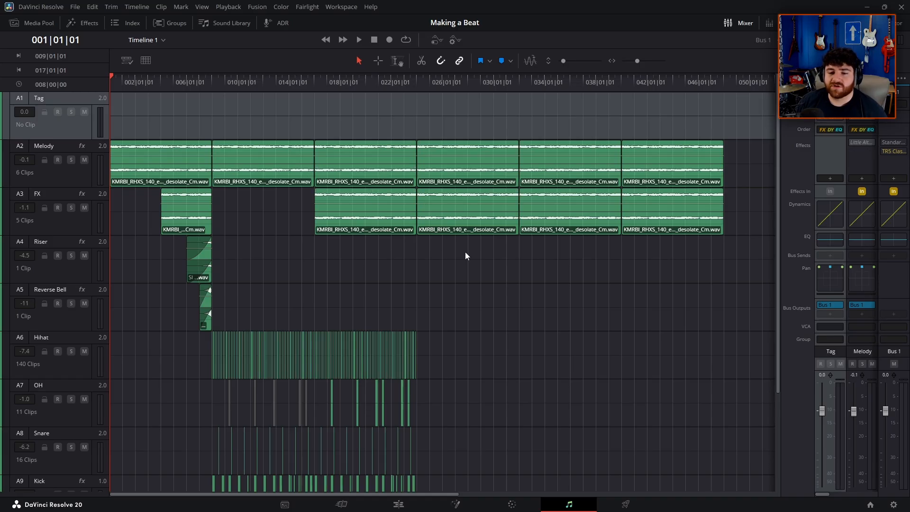
pyautogui.scroll(-10, 350, 225)
pyautogui.scroll(10, 358, 232)
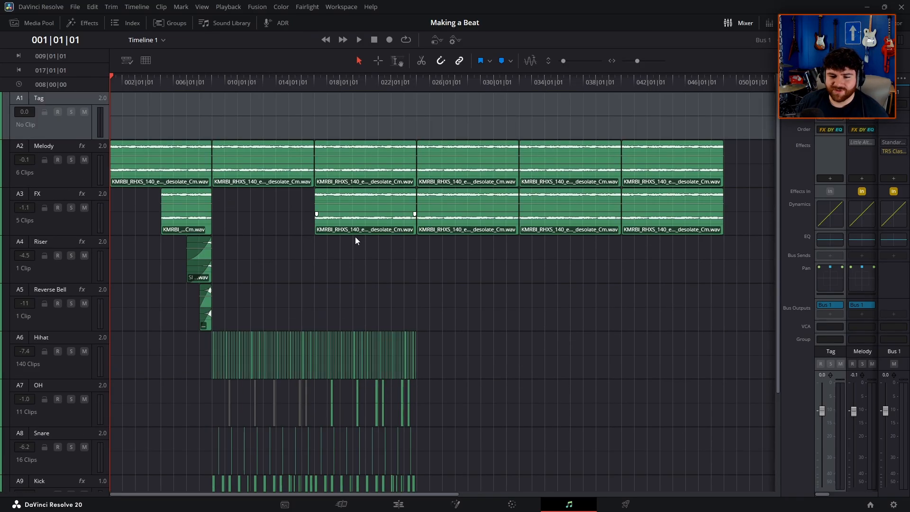
pyautogui.scroll(-1, 355, 240)
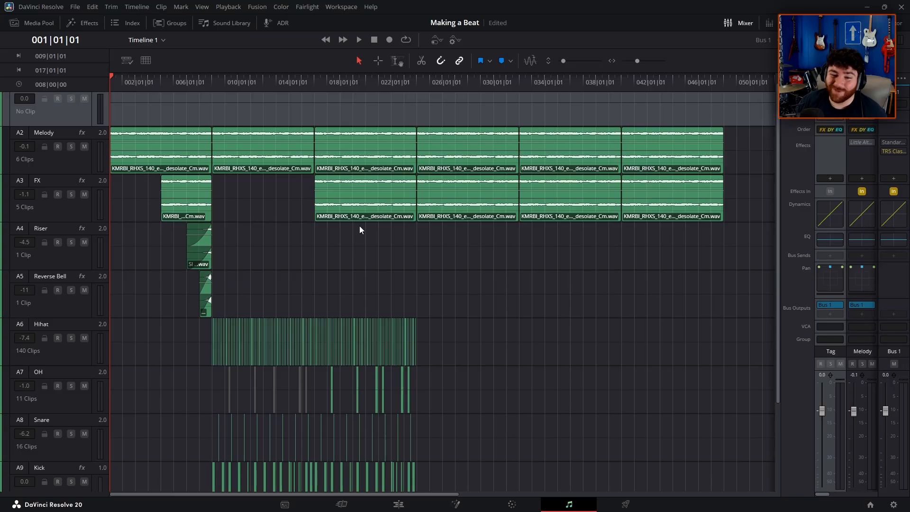
pyautogui.scroll(-8, 352, 222)
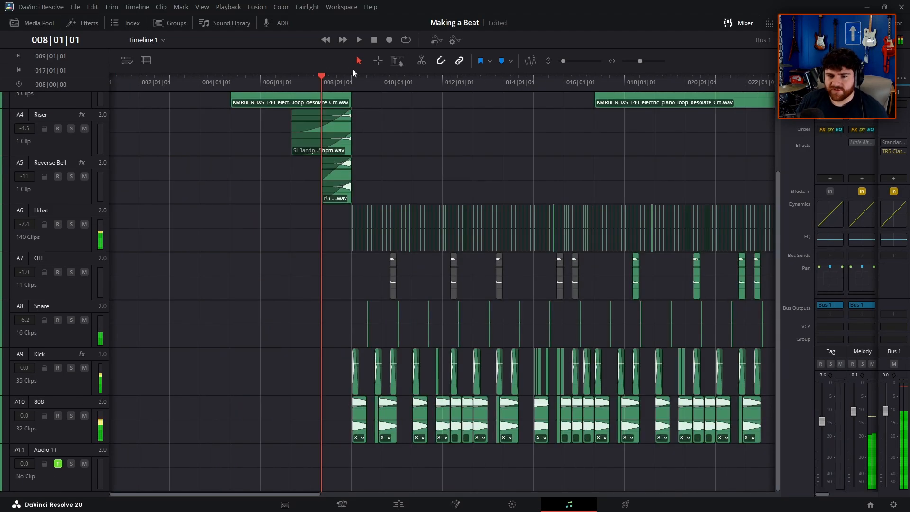
pyautogui.click(352, 78)
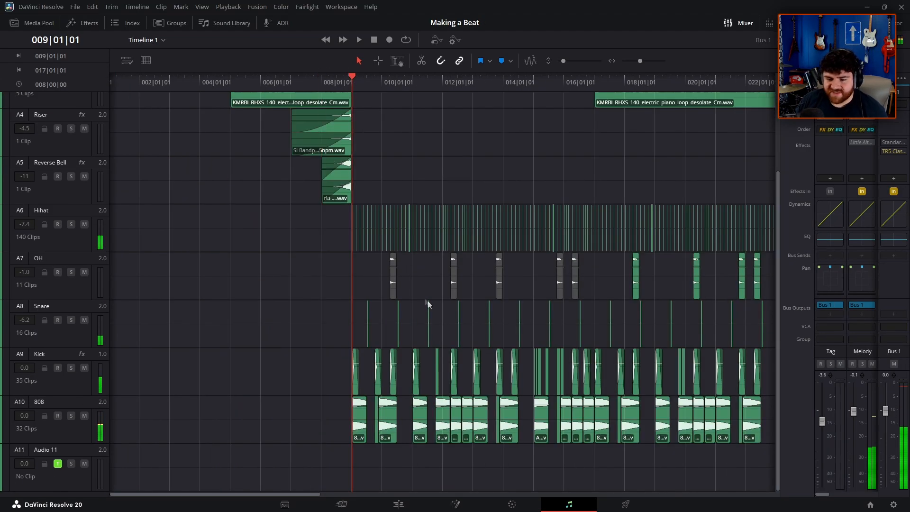
pyautogui.scroll(10, 564, 380)
pyautogui.scroll(-6, 513, 384)
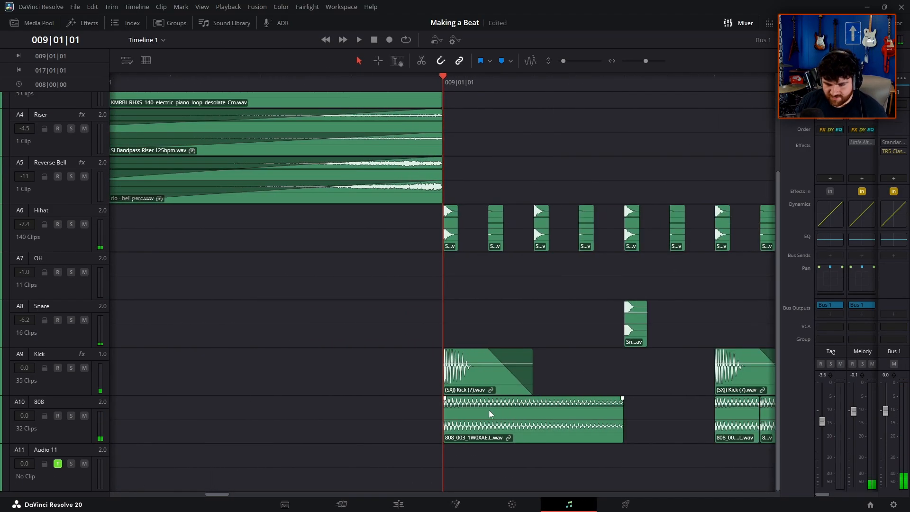
pyautogui.hscroll(5, 265, 416)
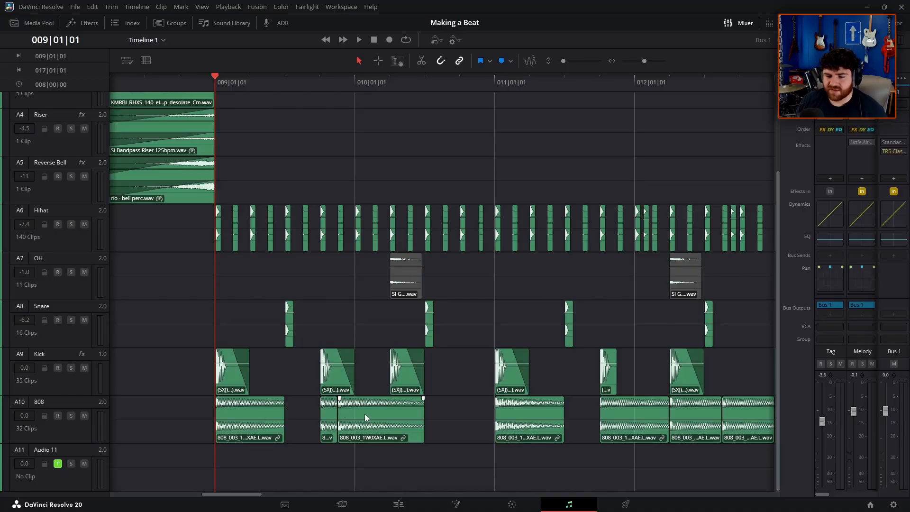
pyautogui.hscroll(4, 367, 392)
pyautogui.scroll(5, 424, 385)
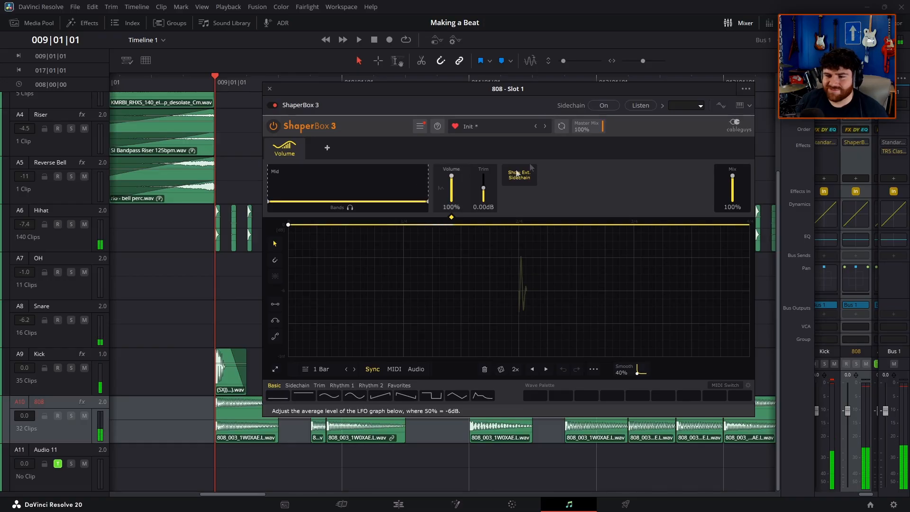
# Turn on the sidechain for the 808's ShaperBox 3 and set its source to the Kick track, then play.
pyautogui.click(608, 108)
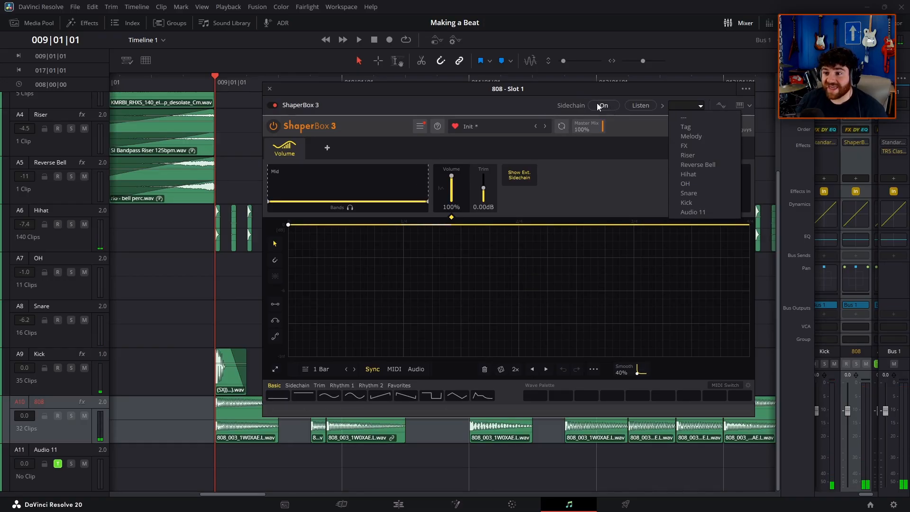
pyautogui.click(598, 107)
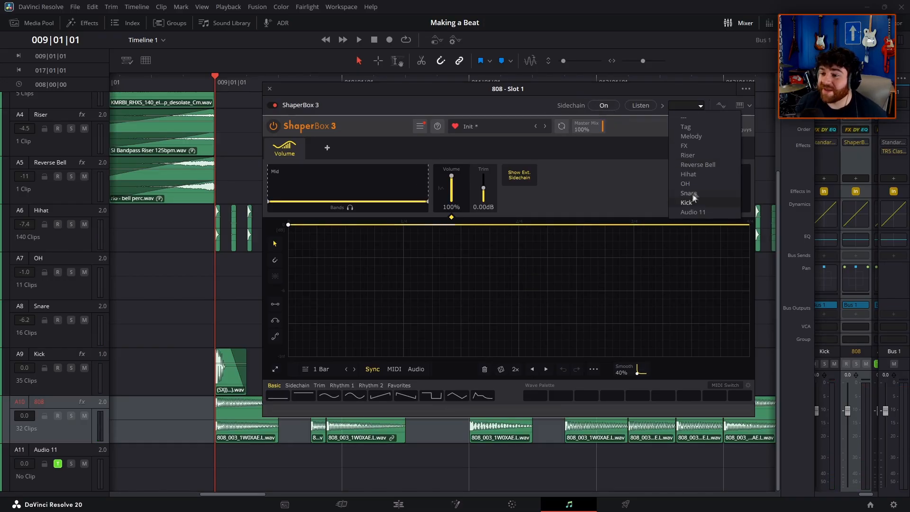
pyautogui.click(692, 202)
pyautogui.click(697, 105)
pyautogui.click(691, 100)
pyautogui.press('space')
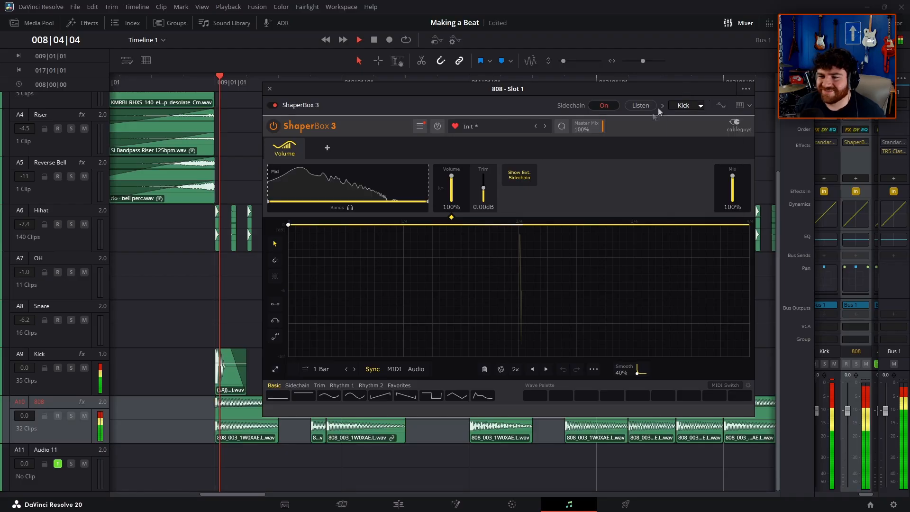
pyautogui.press('space')
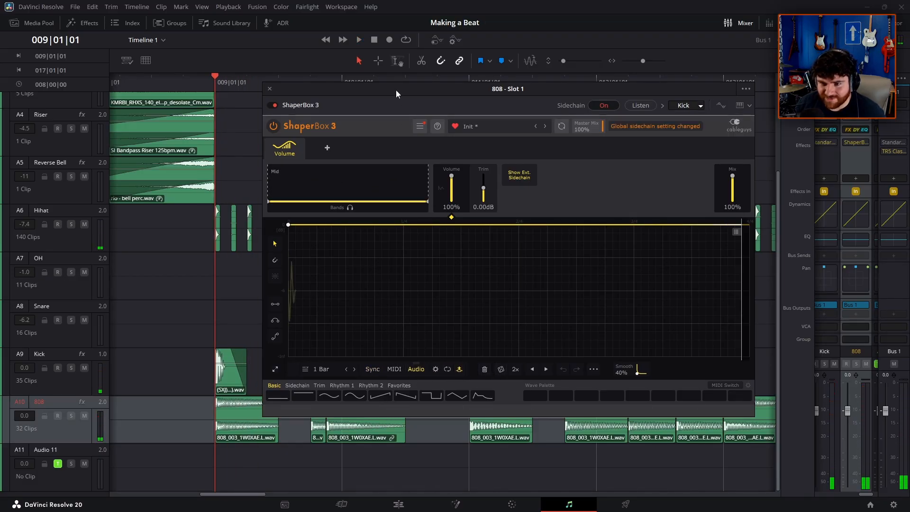
# Load the Tight Sidechain preset from My Presets in ShaperBox 3 and play the section.
pyautogui.click(494, 126)
pyautogui.click(488, 197)
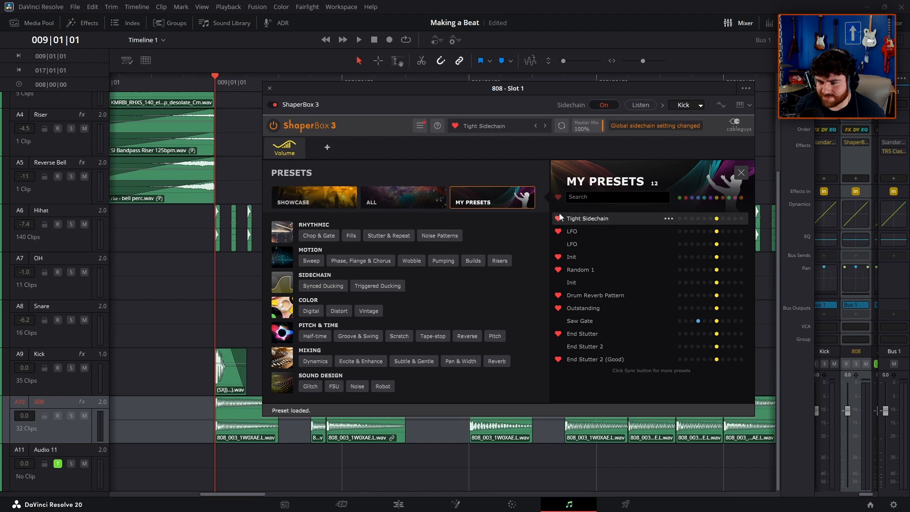
pyautogui.click(291, 148)
pyautogui.press('space')
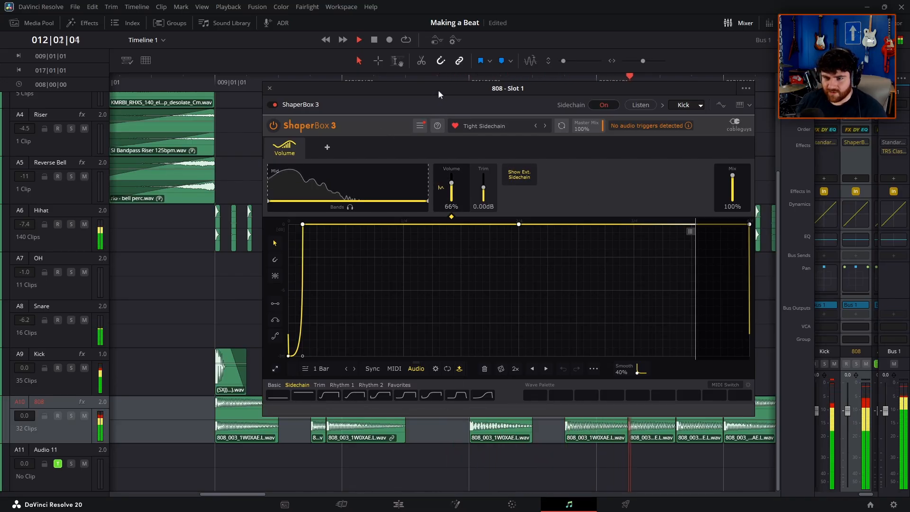
# Play back the beat to audition the 808 ducking under the kick with the ShaperBox sidechain.
pyautogui.press('space')
pyautogui.moveTo(441, 89); pyautogui.dragTo(405, 134)
pyautogui.click(587, 150)
pyautogui.moveTo(610, 133); pyautogui.dragTo(636, 85)
pyautogui.press('space')
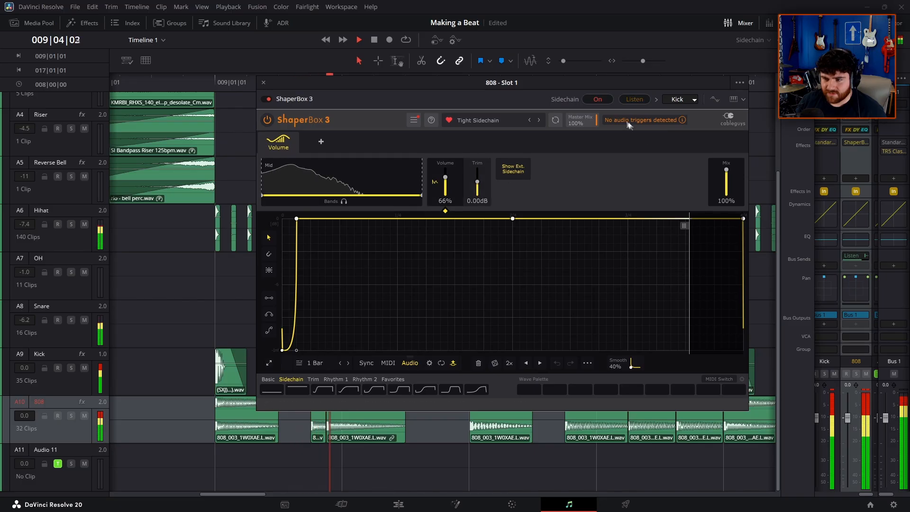
pyautogui.click(635, 100)
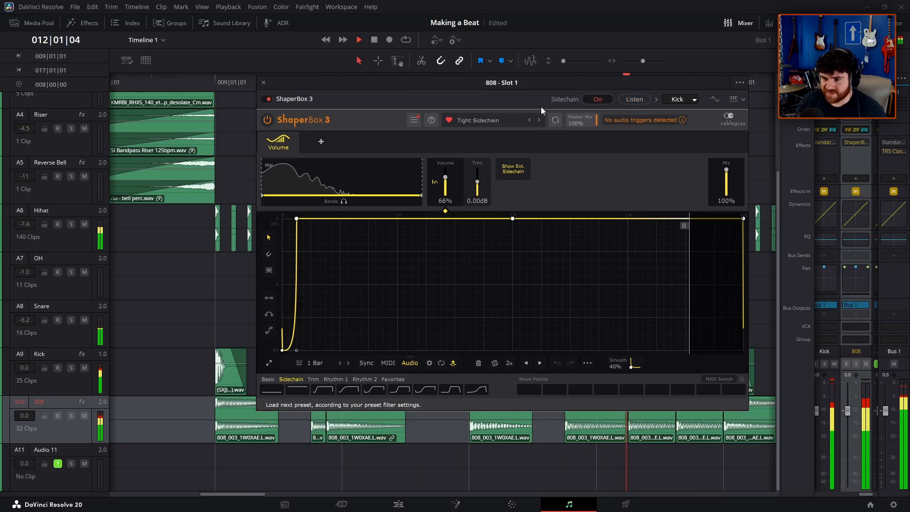
pyautogui.moveTo(526, 87); pyautogui.dragTo(496, 88)
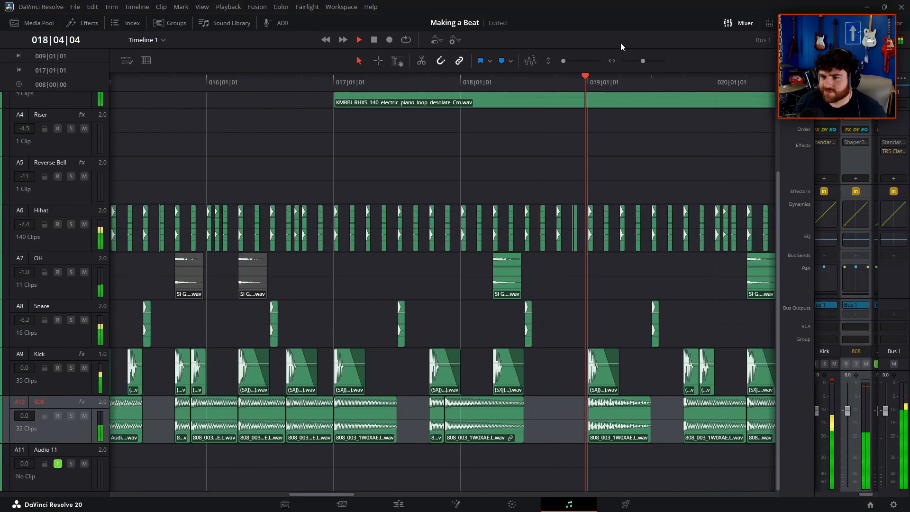
pyautogui.press('space')
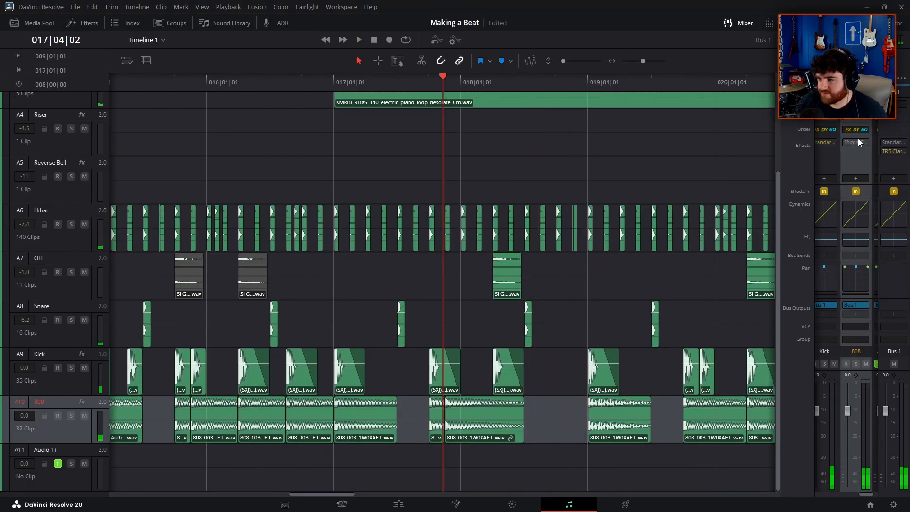
# Open the 808's RCompressor sidechained to Kick and set threshold about -3.6, ratio 3.03 and release 11.8.
pyautogui.click(854, 178)
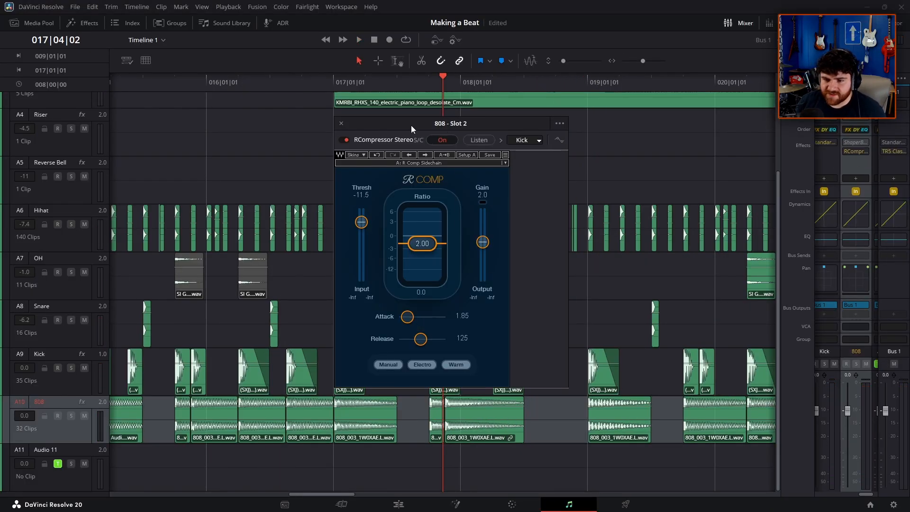
pyautogui.press('space')
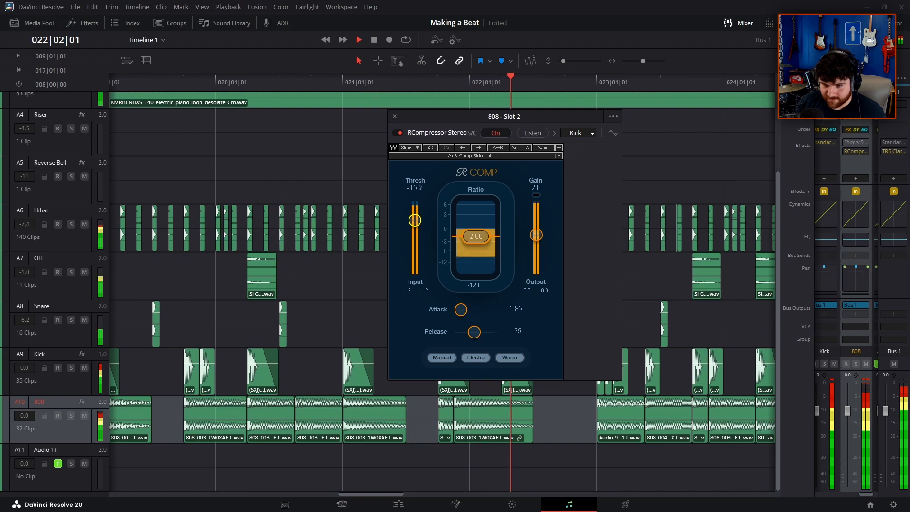
pyautogui.moveTo(415, 221); pyautogui.dragTo(415, 210)
pyautogui.moveTo(474, 332); pyautogui.dragTo(466, 332)
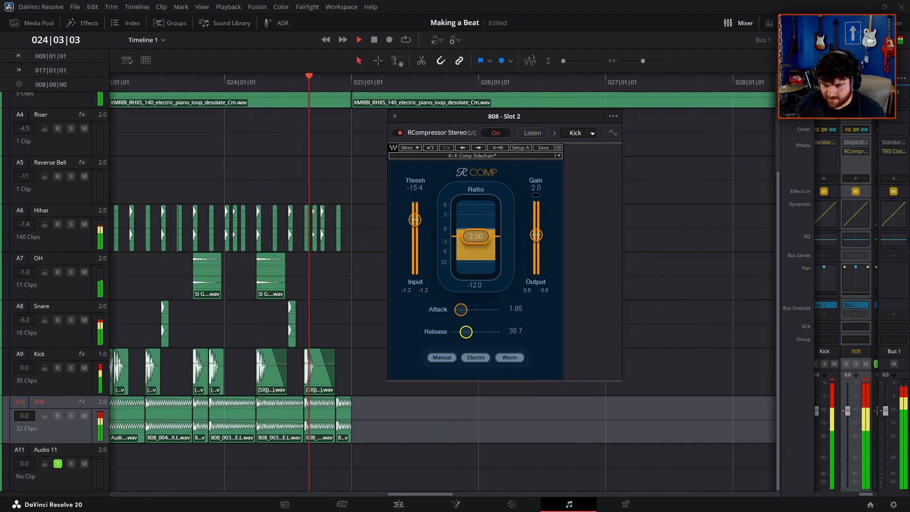
pyautogui.moveTo(476, 236); pyautogui.dragTo(476, 240)
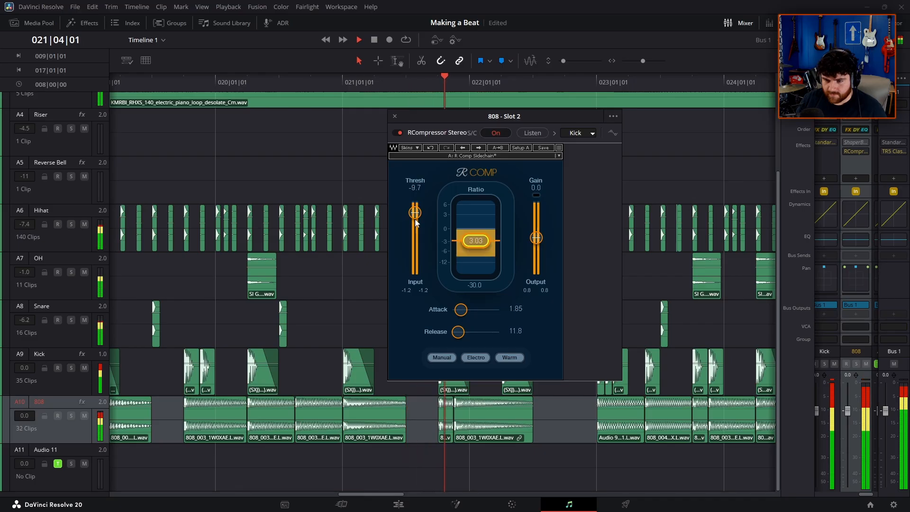
pyautogui.moveTo(414, 213); pyautogui.dragTo(415, 207)
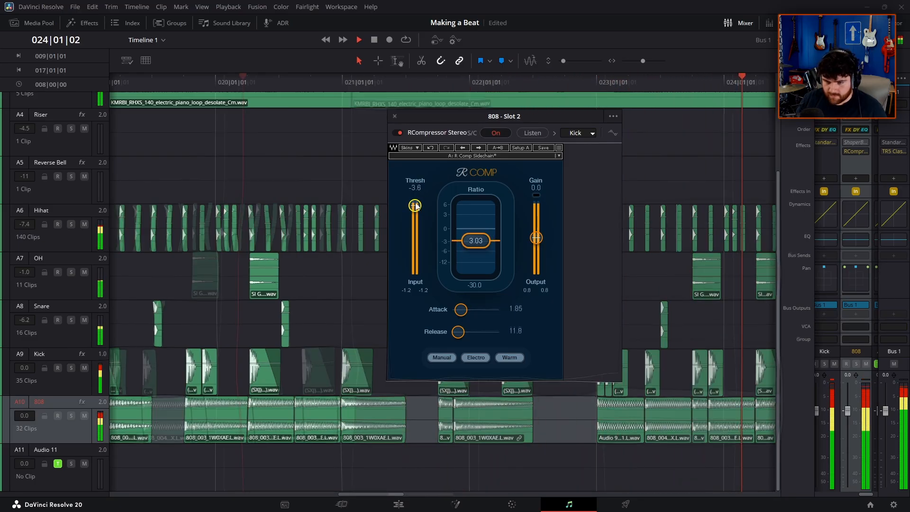
# Save the Making a Beat project.
pyautogui.hotkey('ctrl', 's')
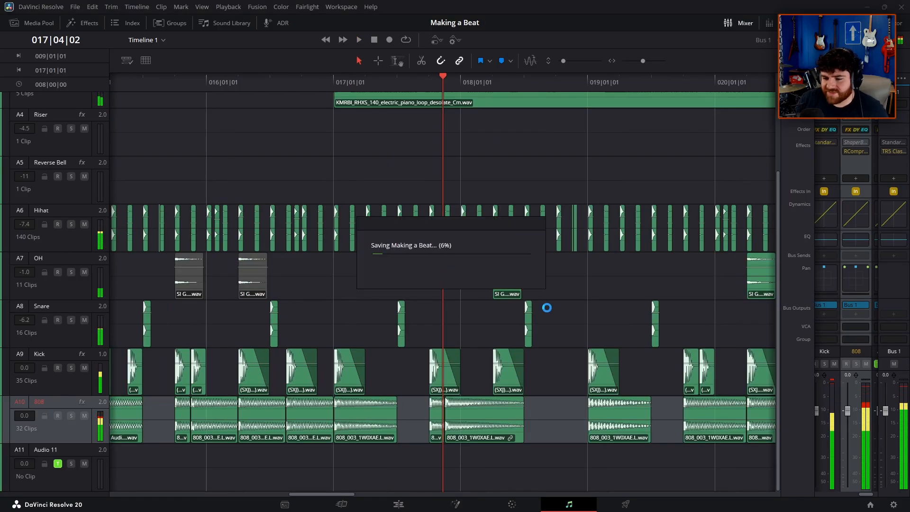
pyautogui.hotkey('ctrl', '-')
pyautogui.hotkey('ctrl', '-')
pyautogui.hotkey('ctrl', '-')
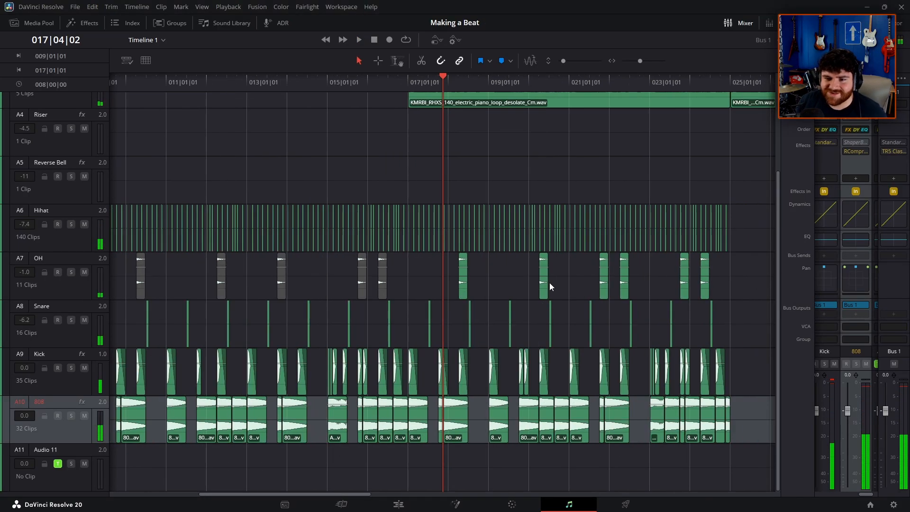
pyautogui.scroll(3, 314, 281)
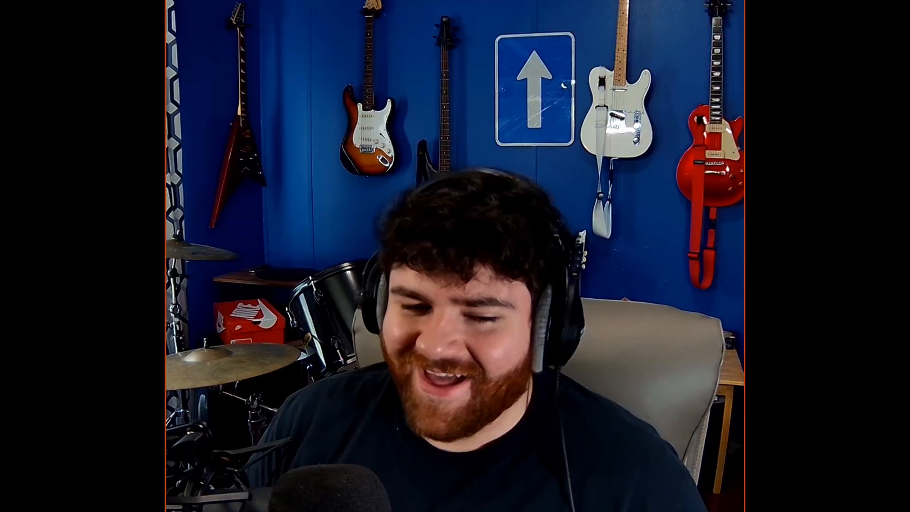